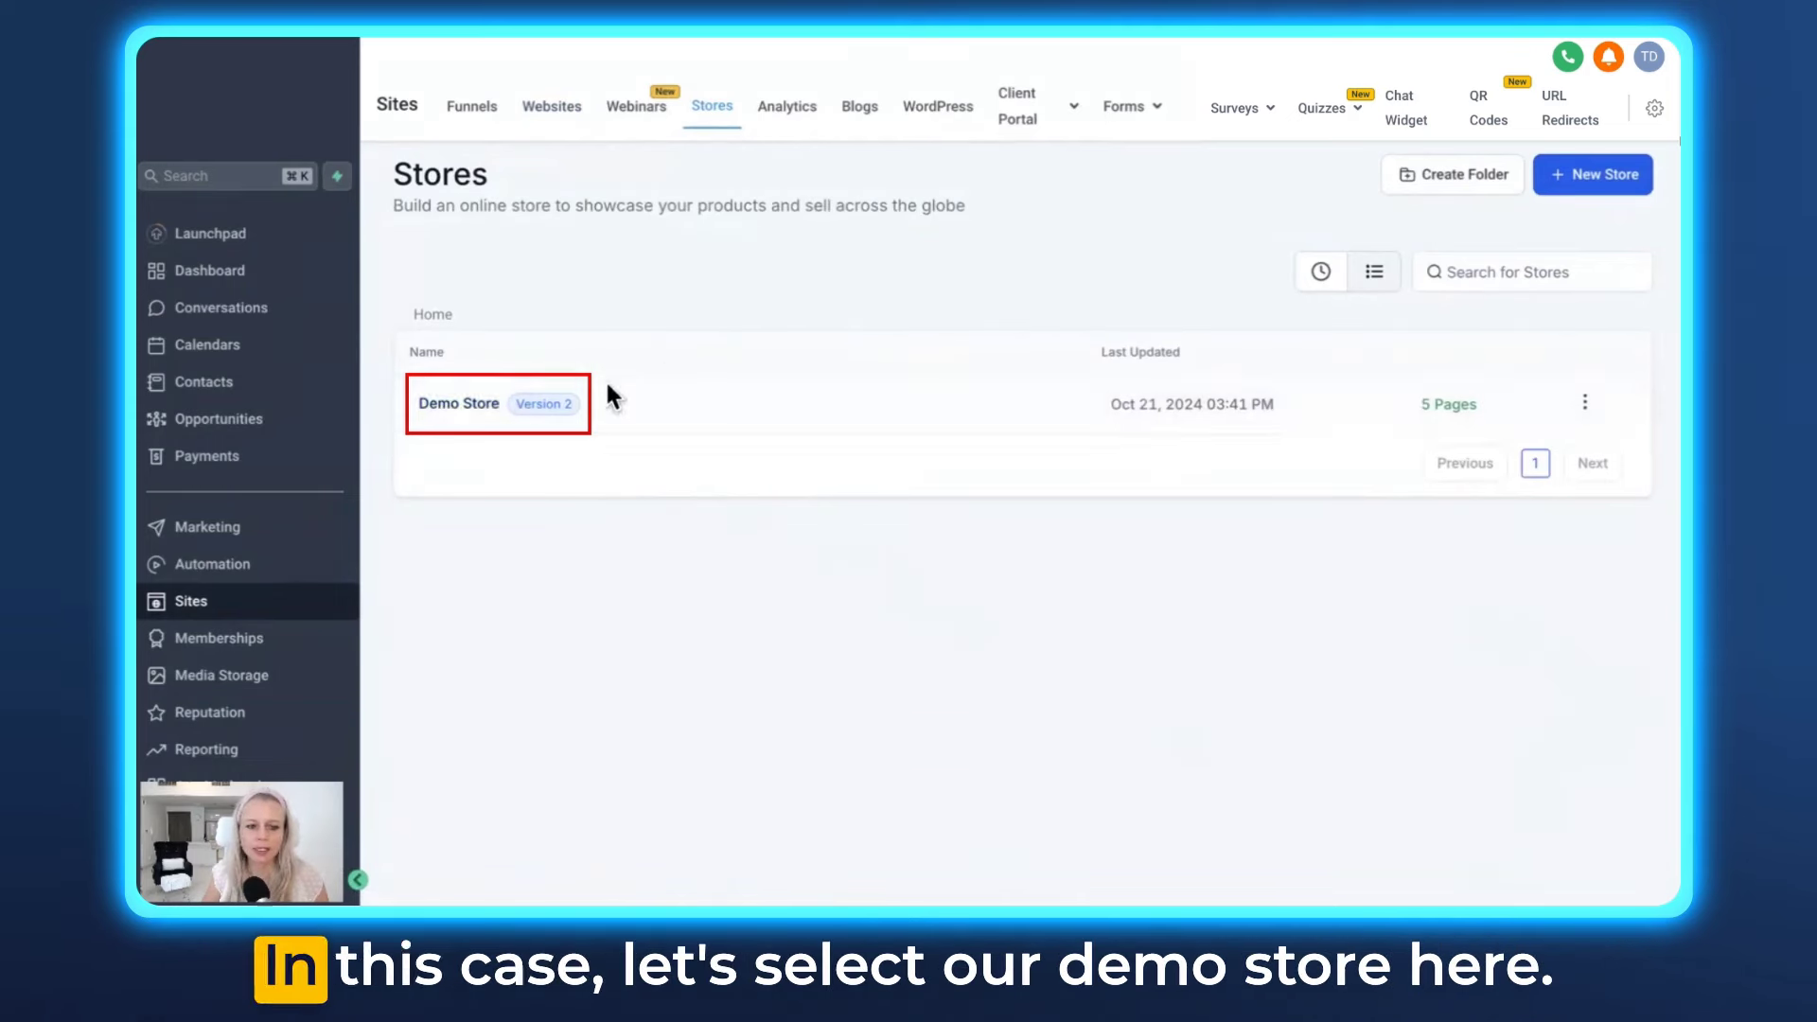
Create a Demo Store page named Upsell with the path /upsell
left_click(464, 405)
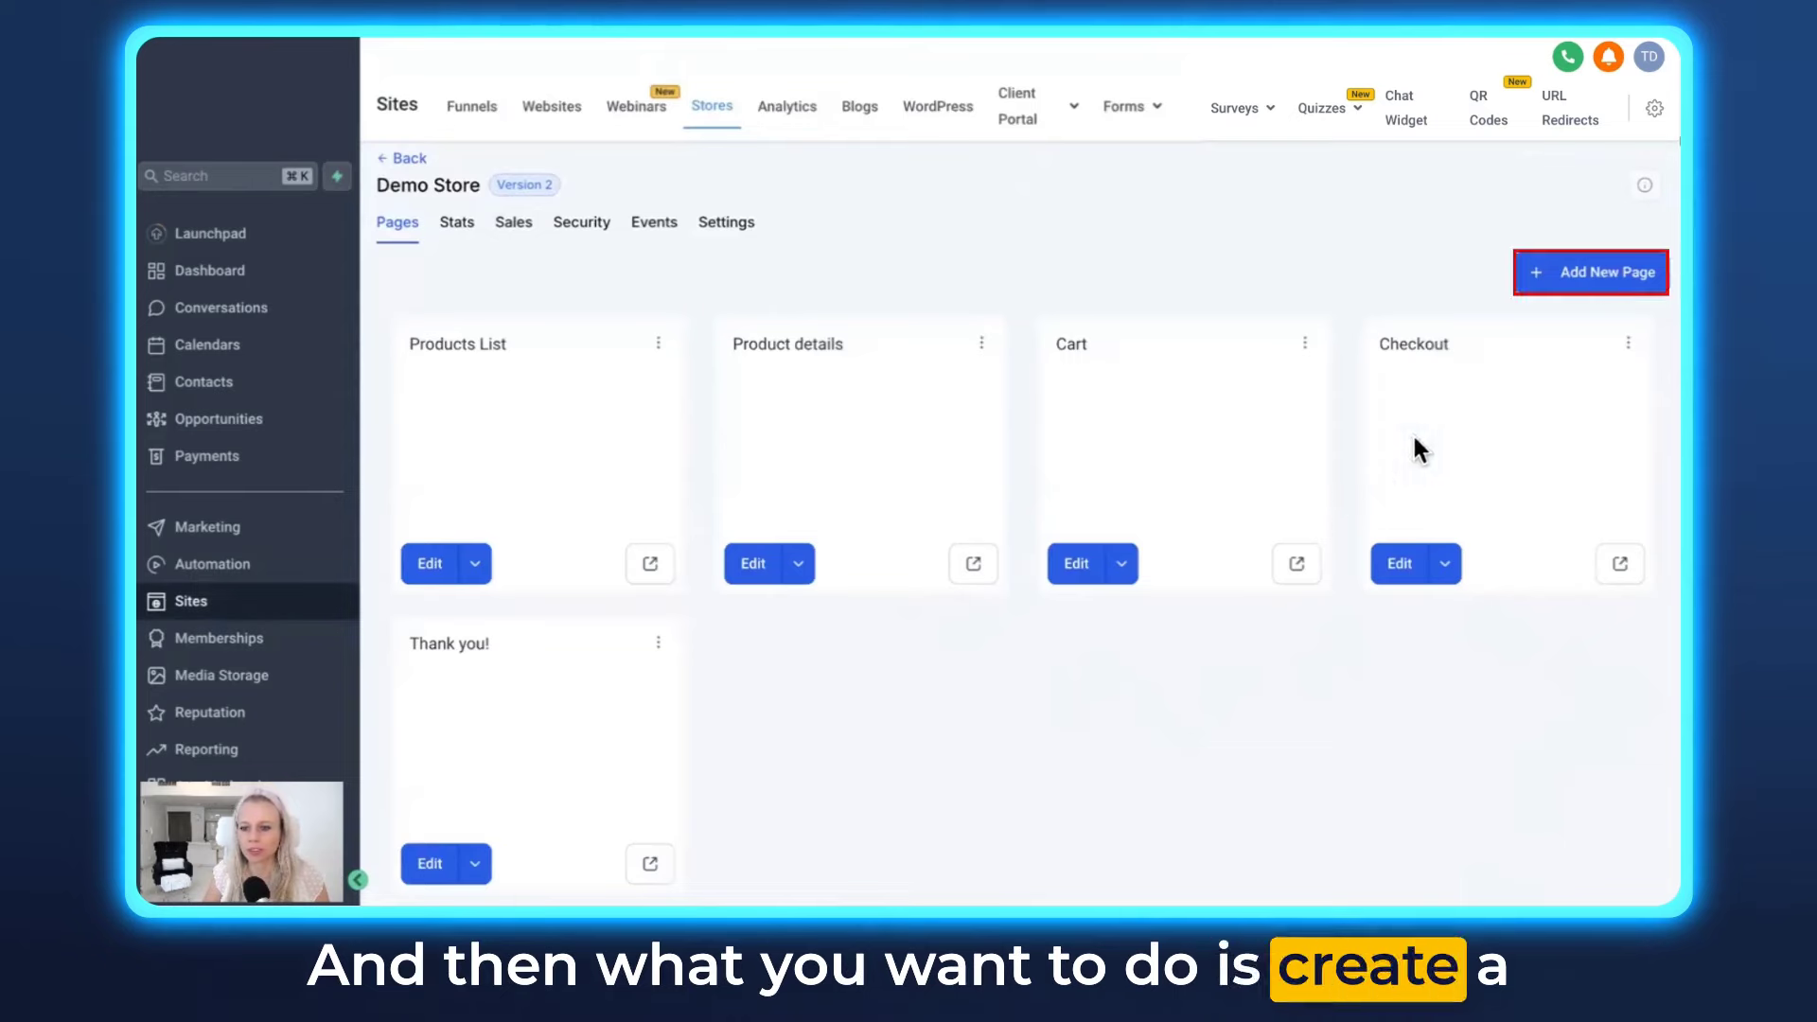
left_click(1609, 272)
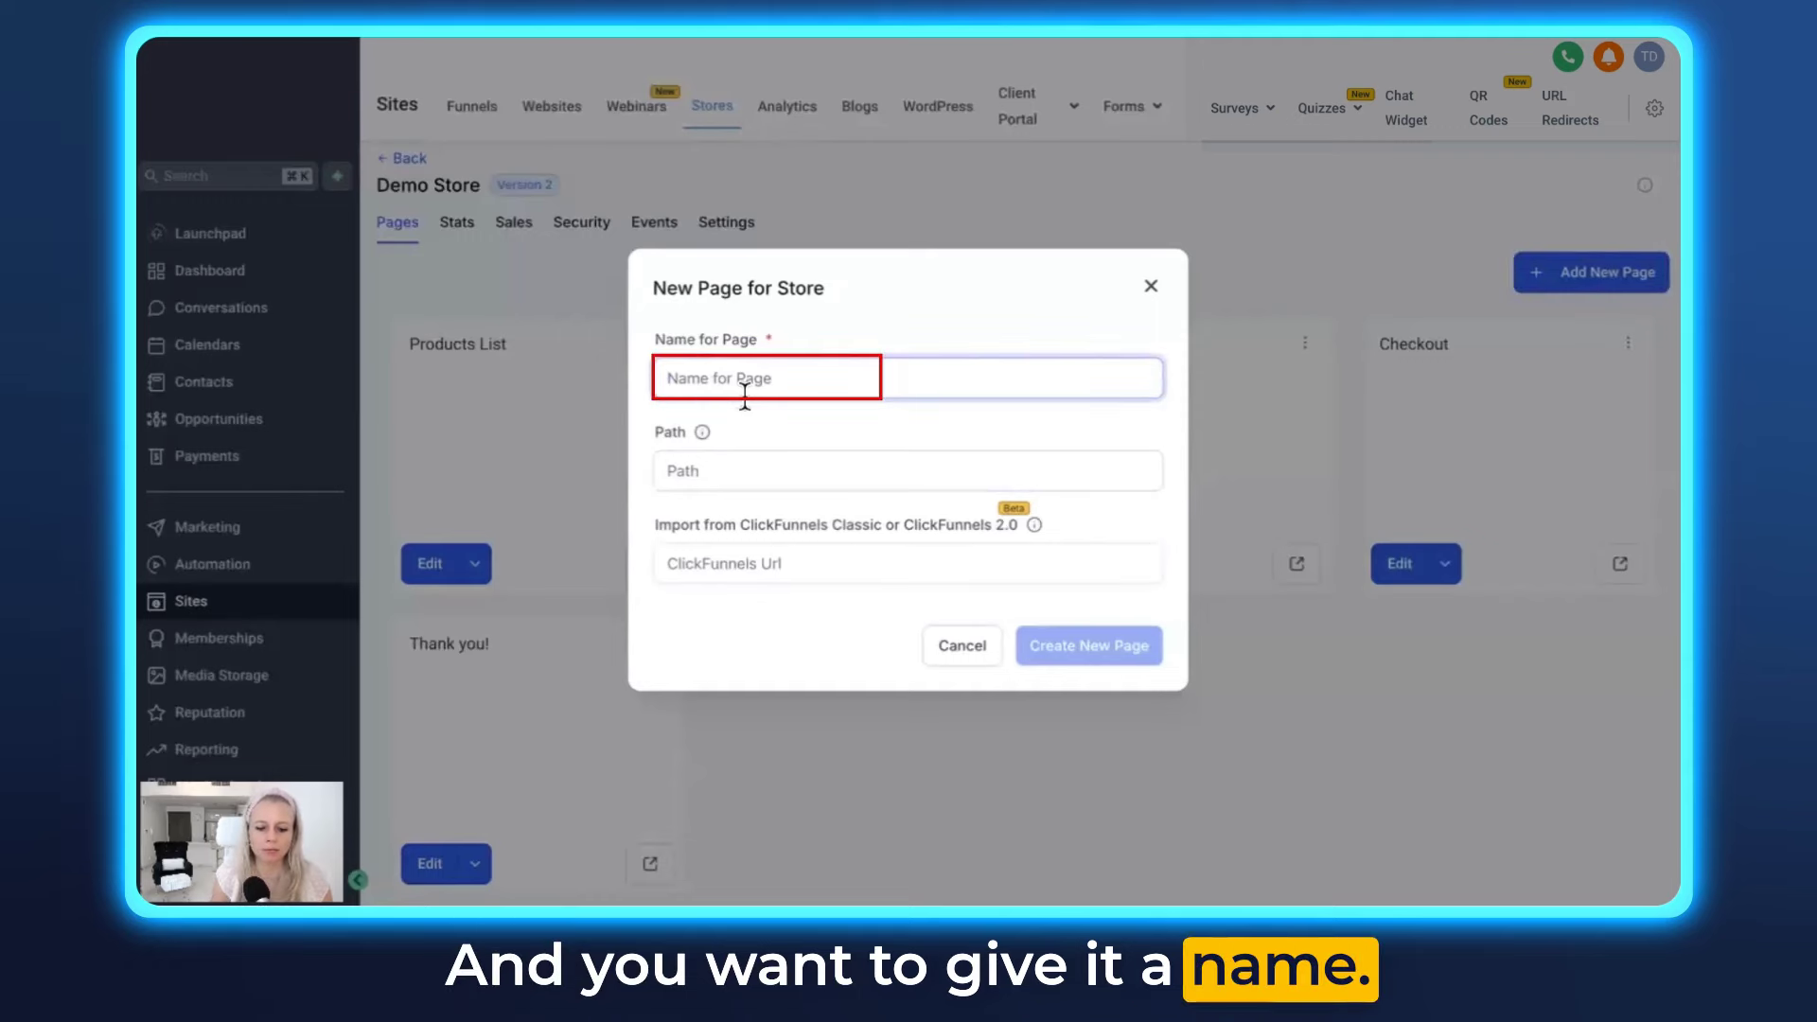
type("Upsell")
left_click(732, 474)
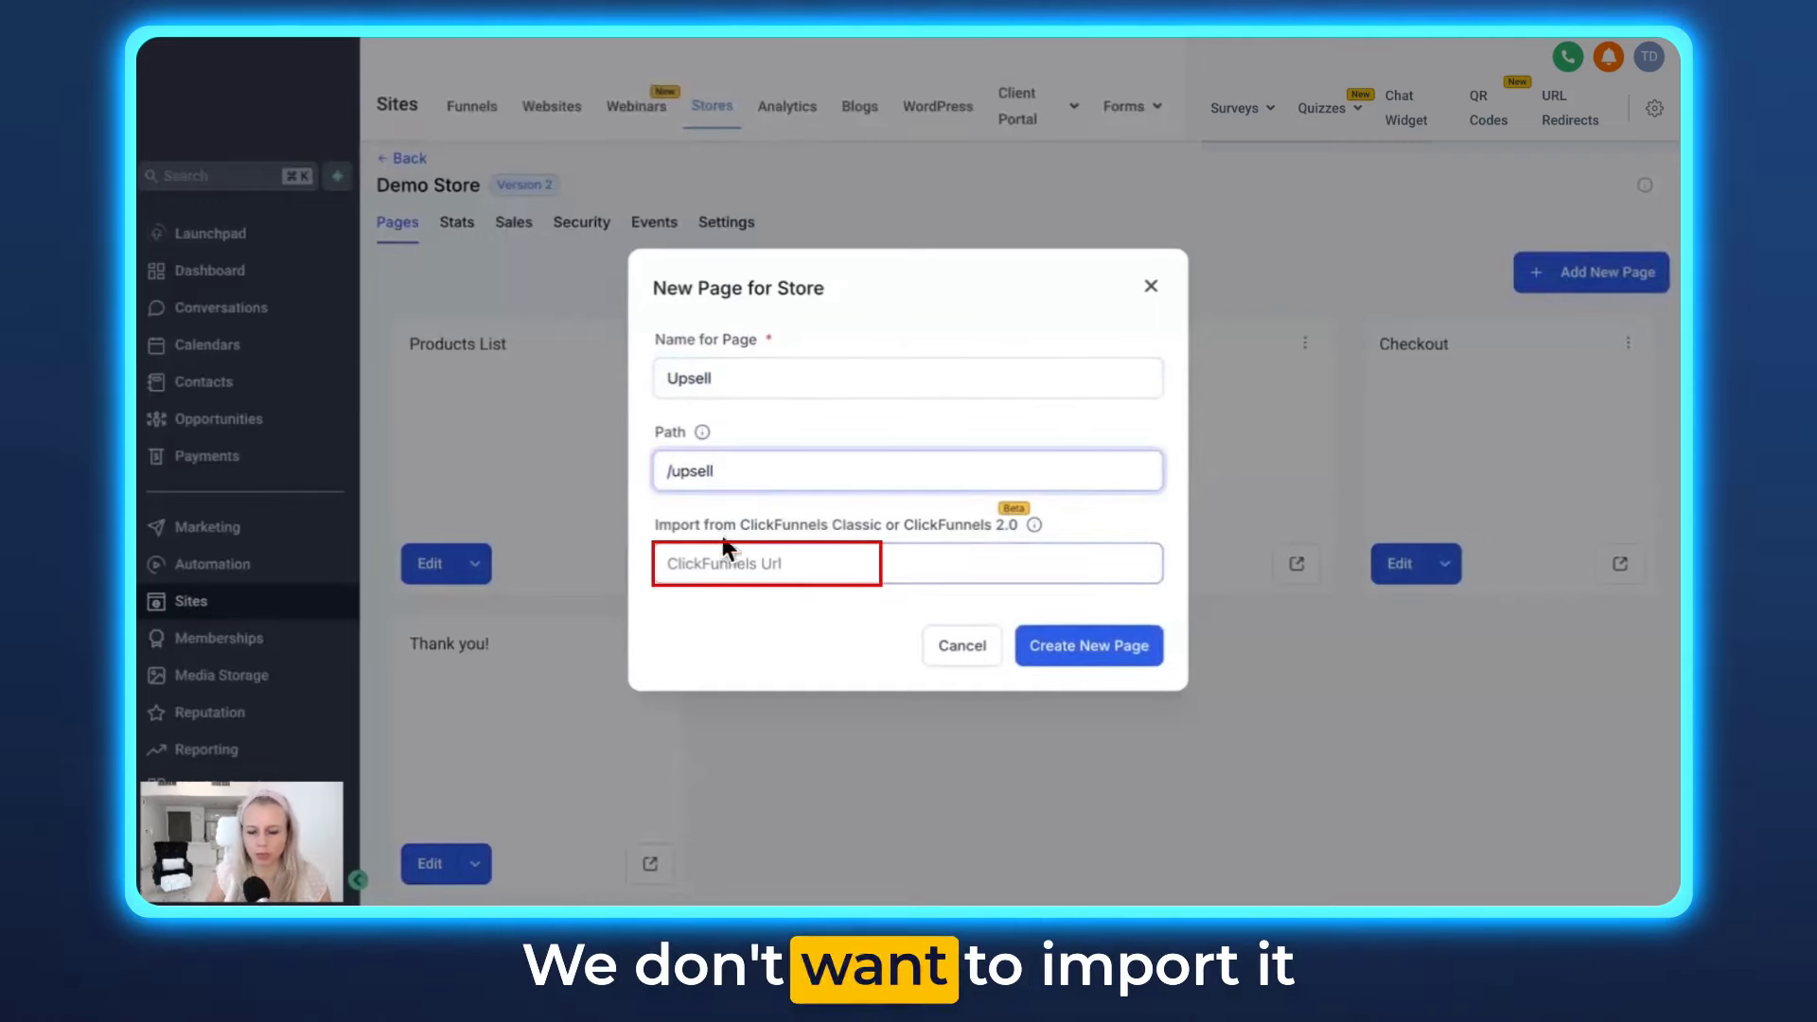
left_click(1088, 645)
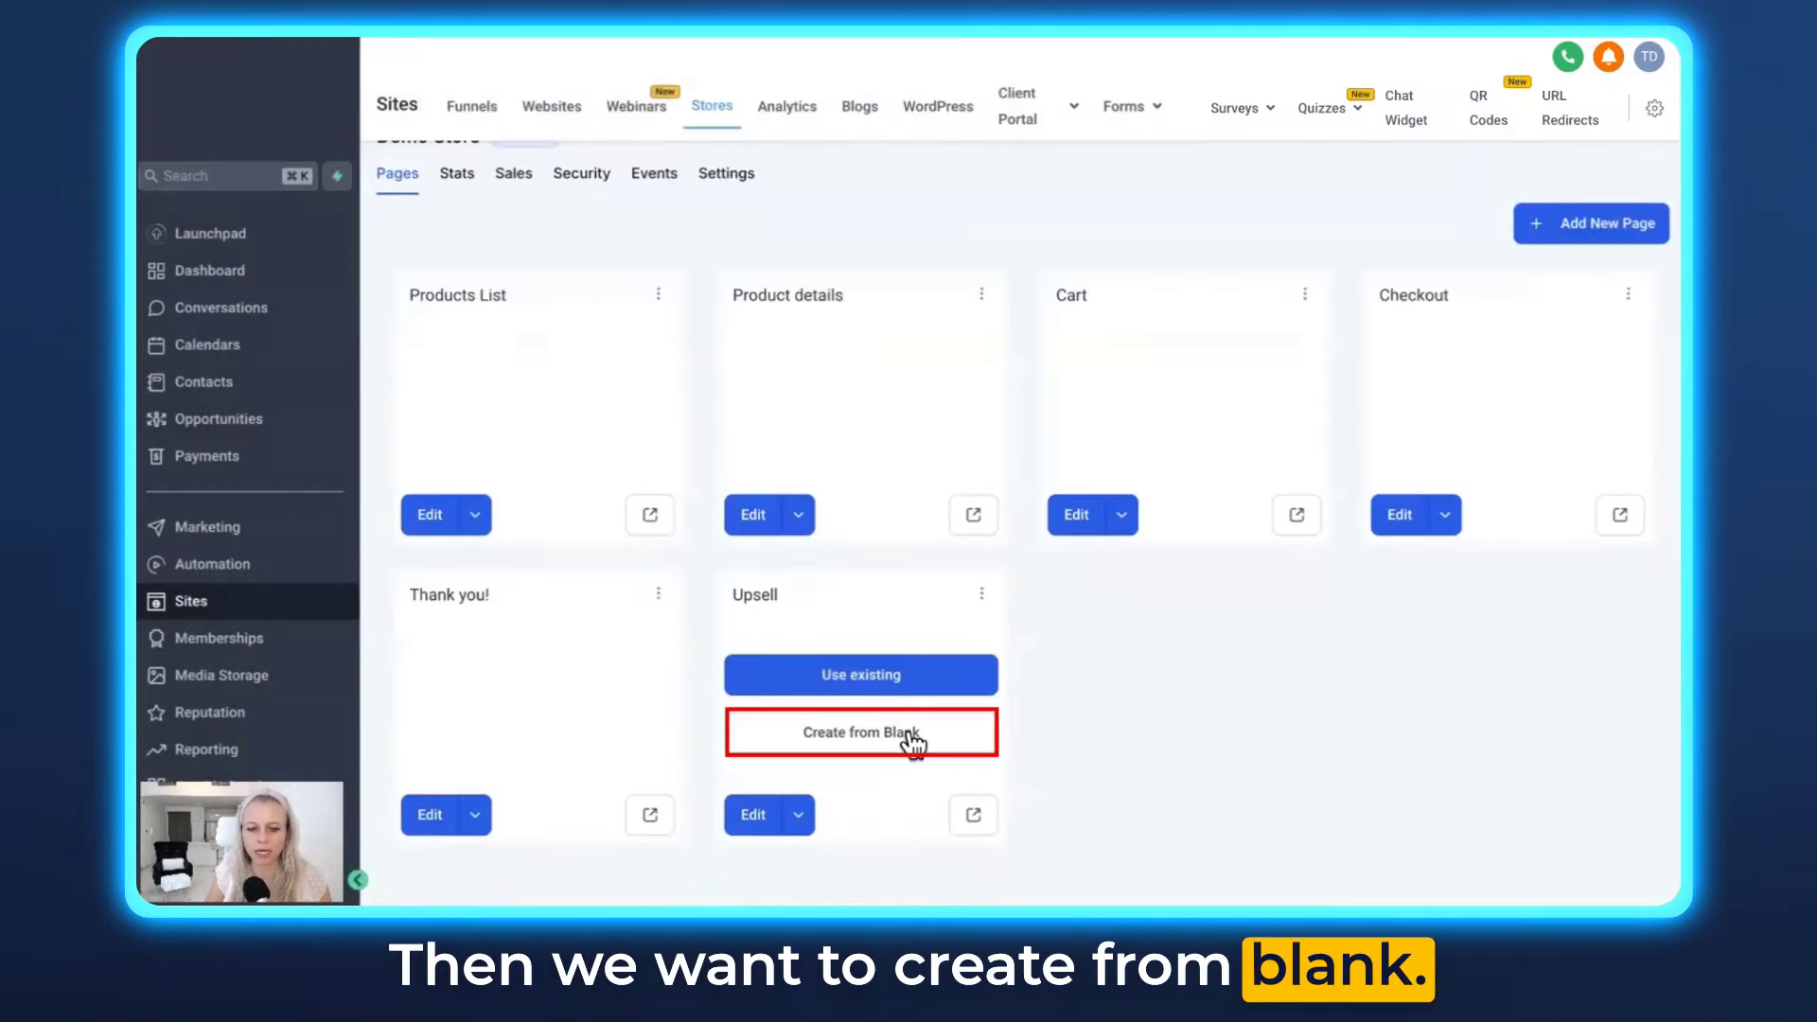
Build the Upsell page from blank with a full-width section, one-column row and Store Upsell element
left_click(916, 741)
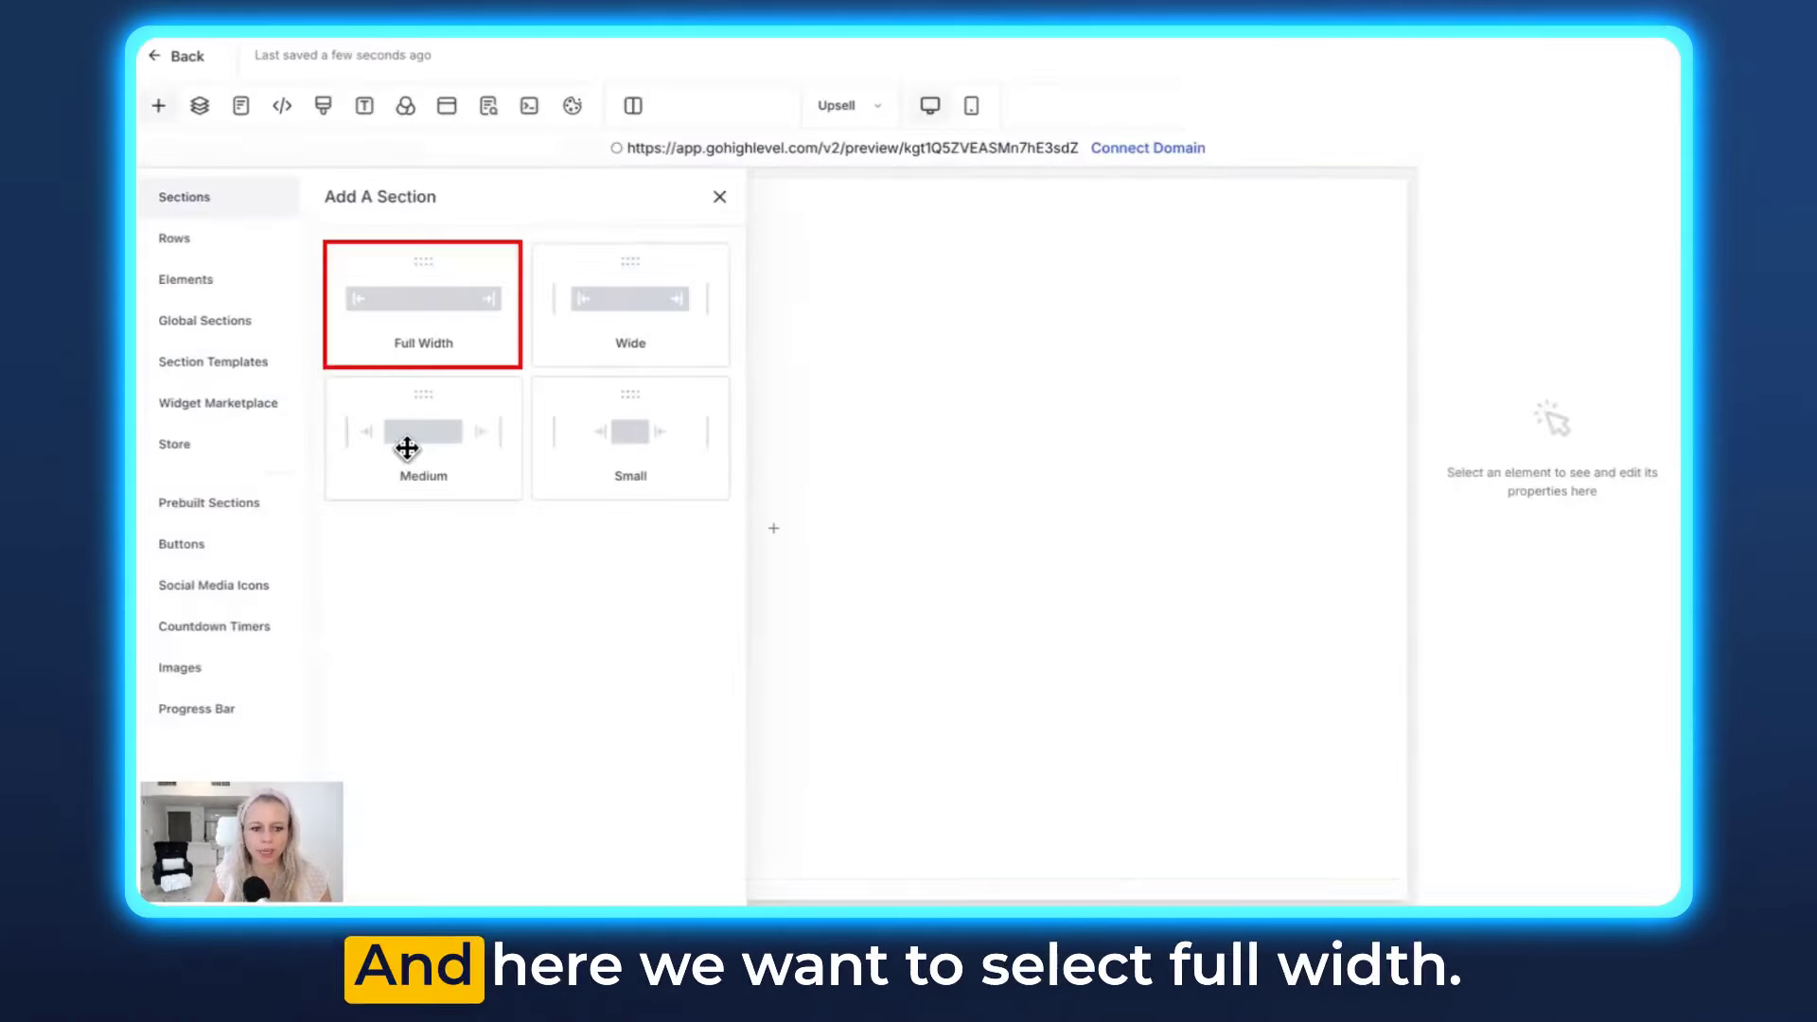
left_click(430, 312)
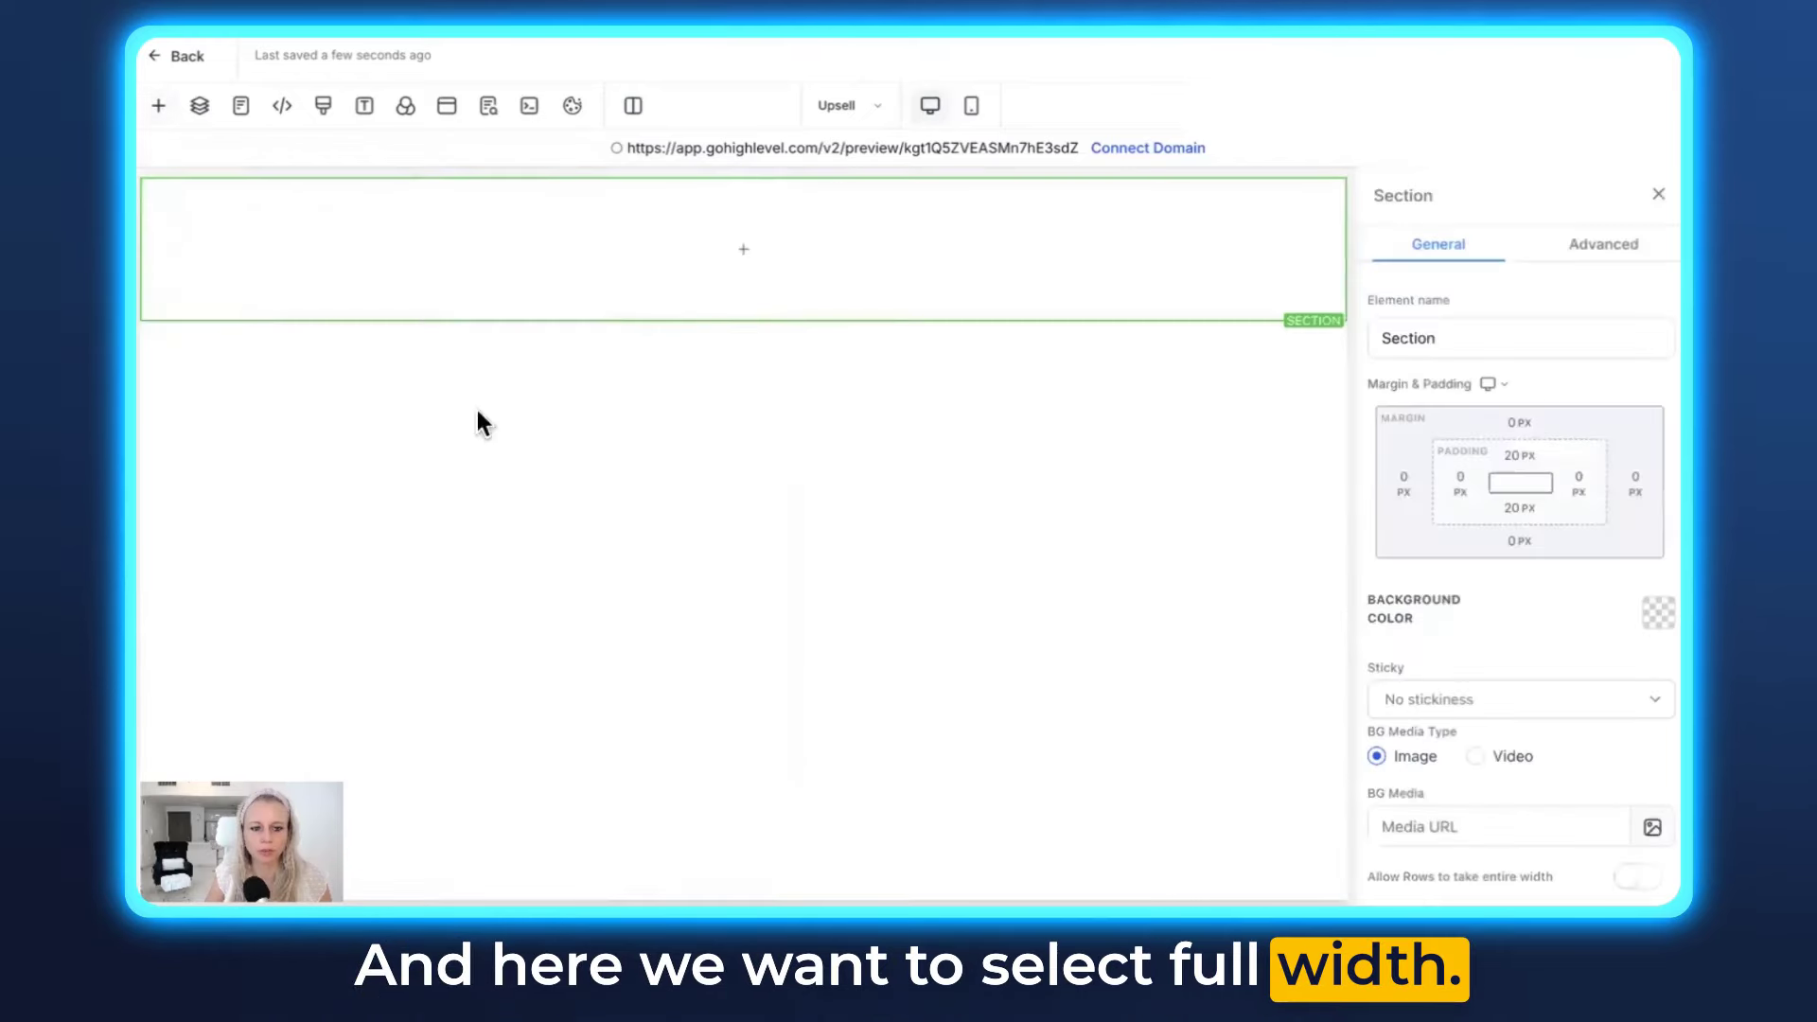
left_click(744, 249)
left_click(442, 268)
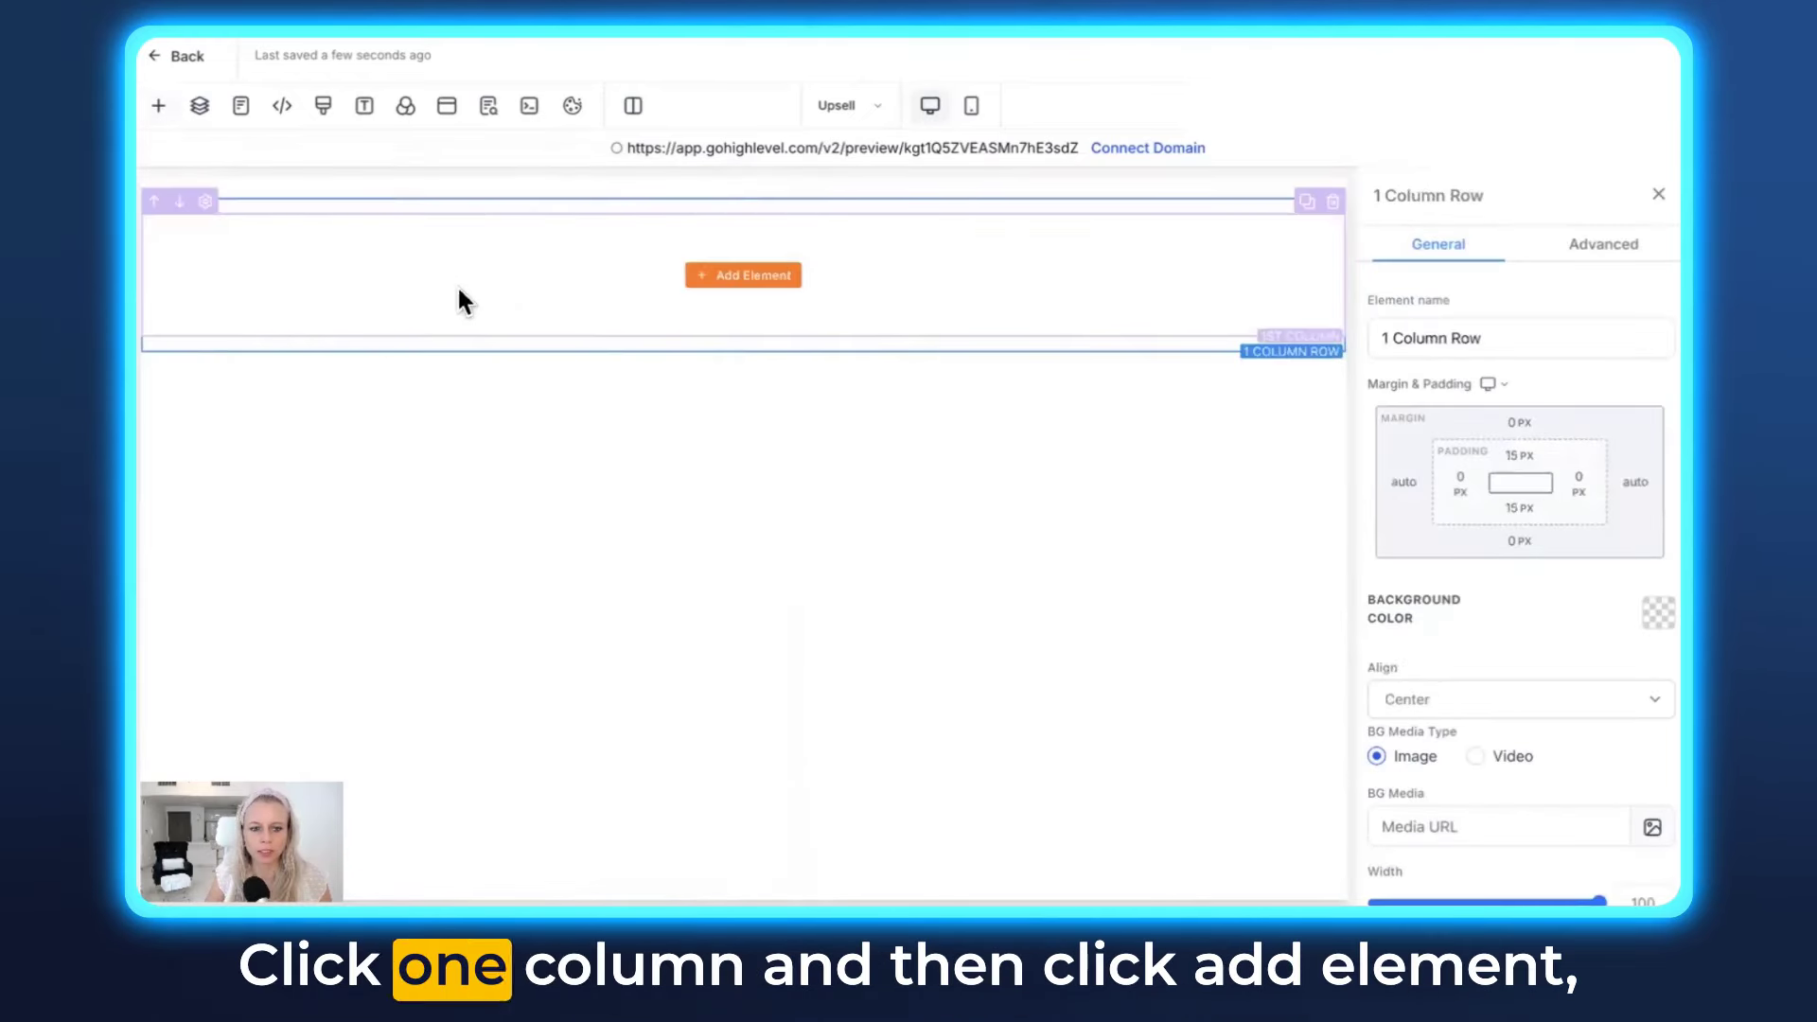
left_click(774, 280)
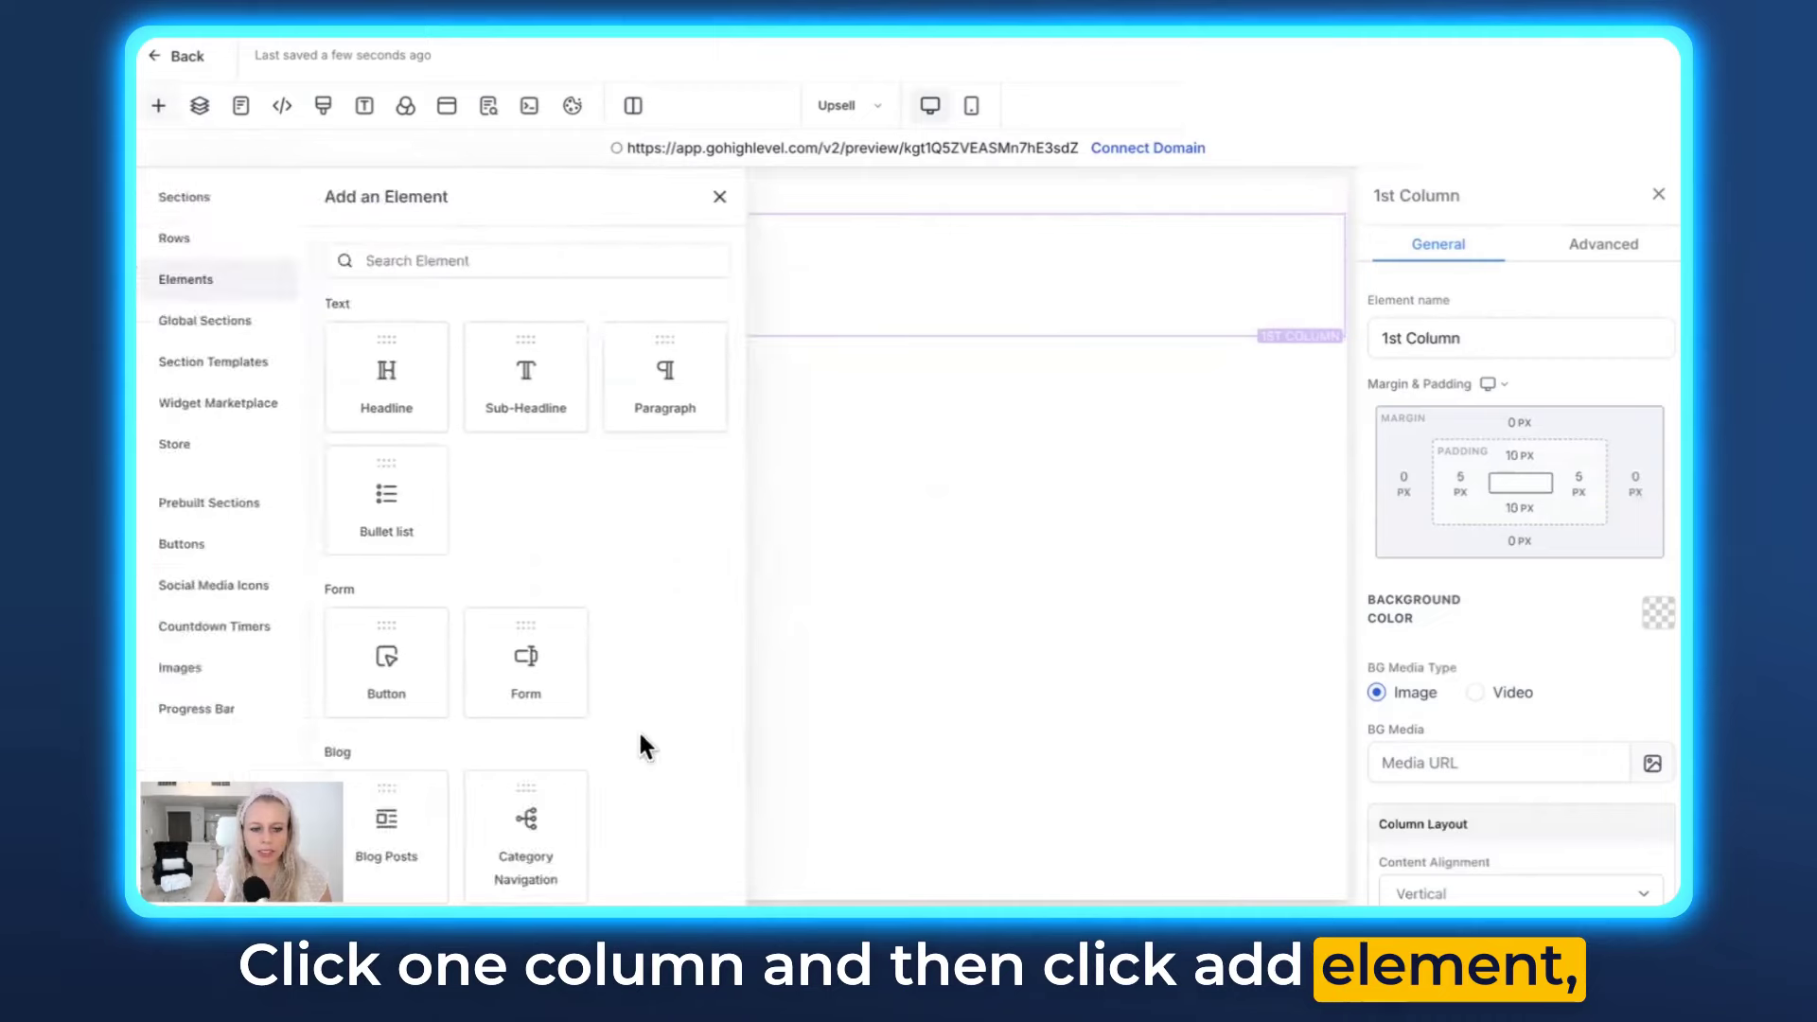
scroll(653, 747, "down", 10)
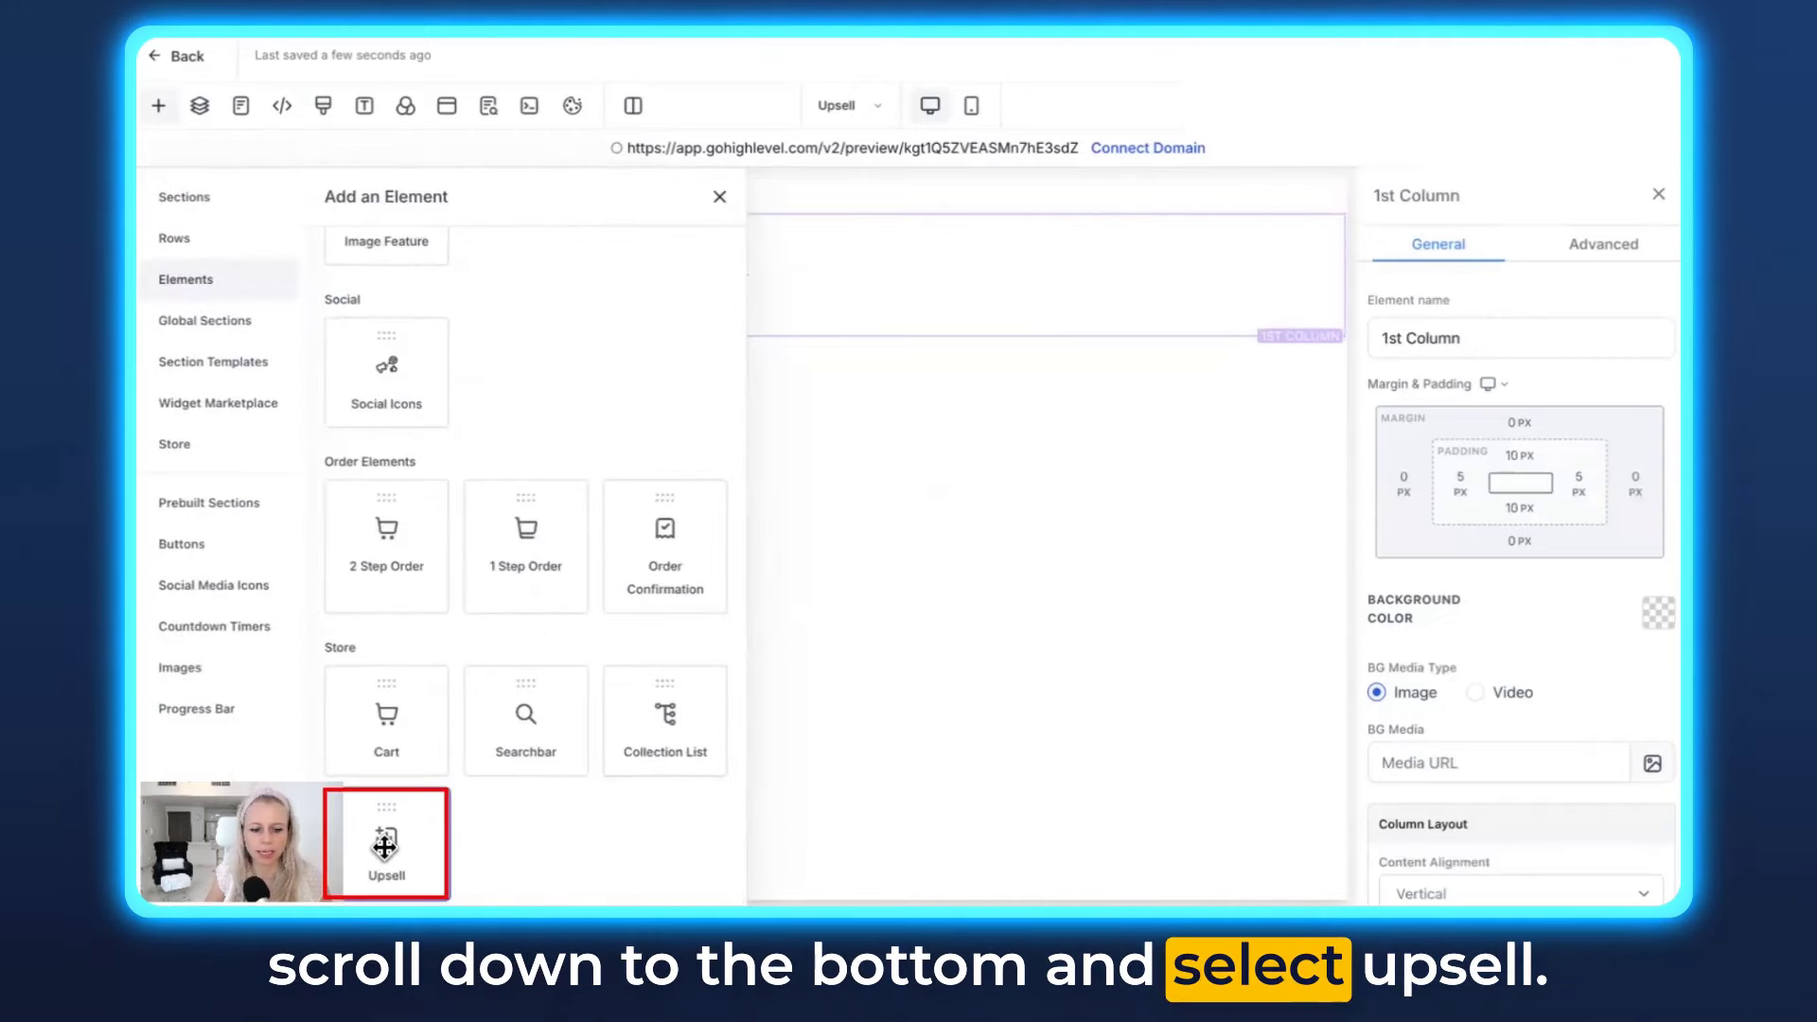
left_click_drag(380, 856, 857, 312)
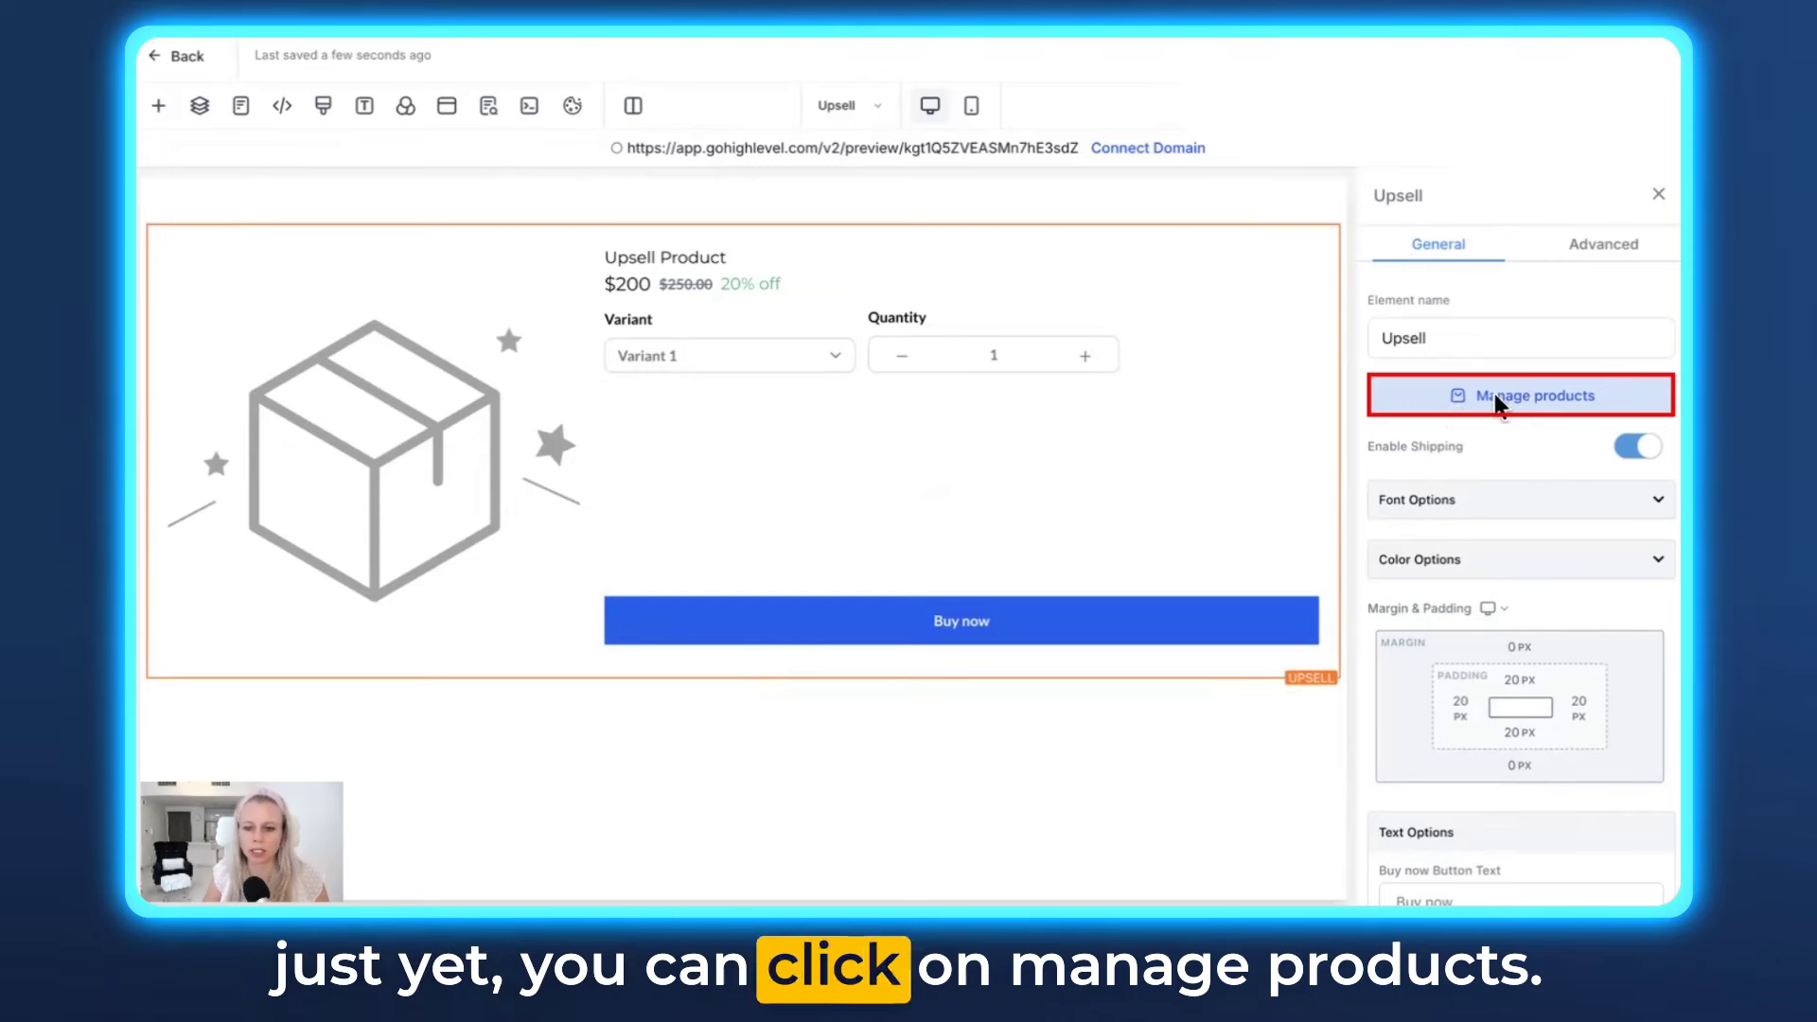
Set the Product Name, Product Price and Price Discount font families to Lato
left_click(1462, 399)
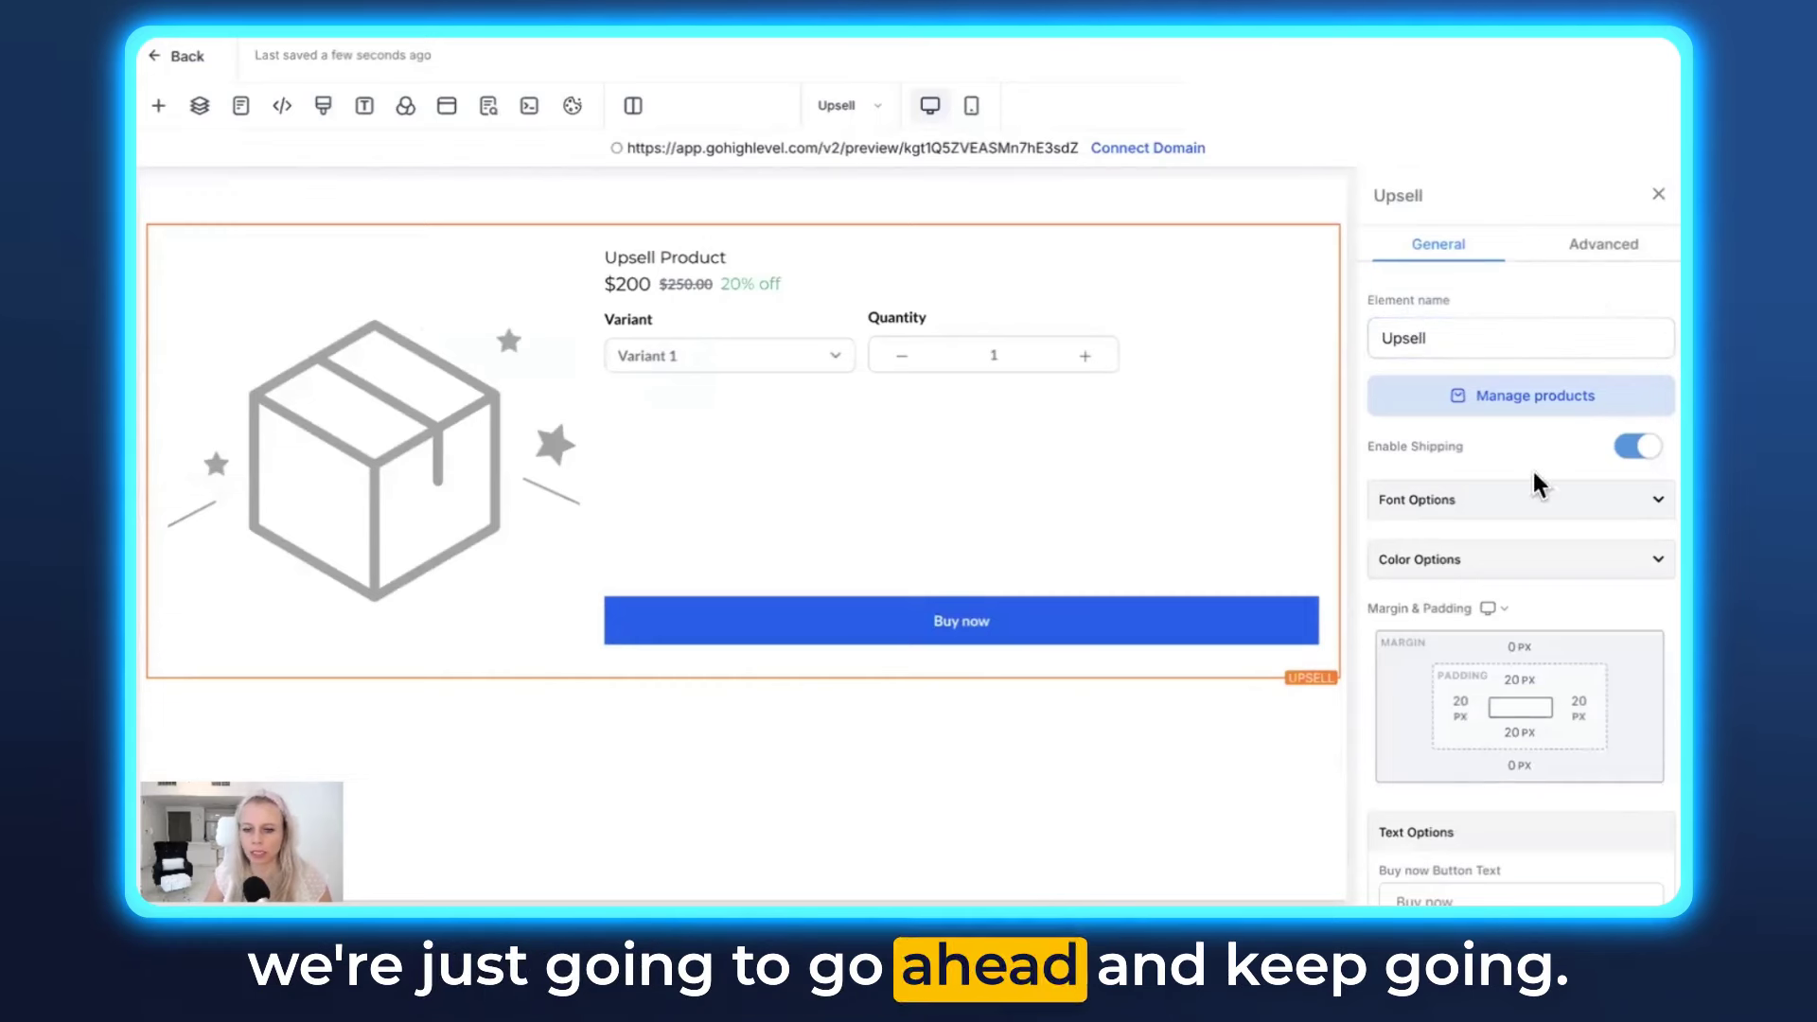
scroll(1552, 505, "down", 2)
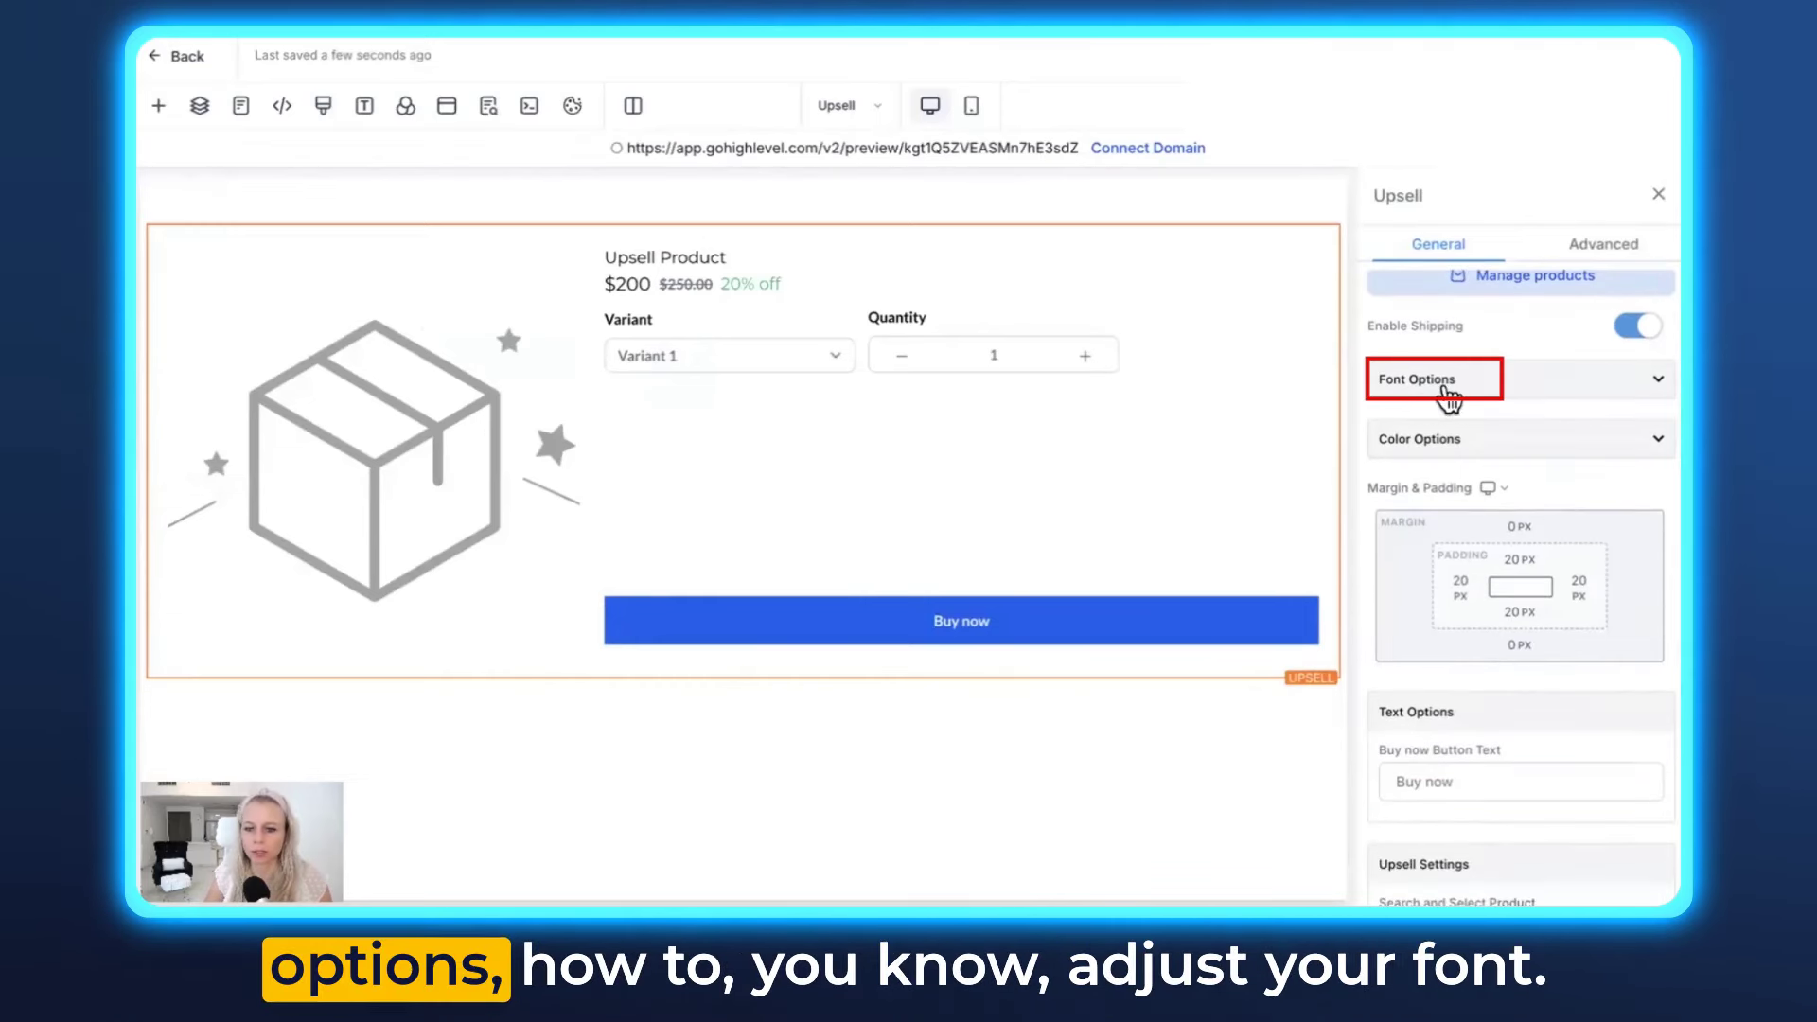
left_click(1452, 395)
scroll(1560, 471, "down", 1)
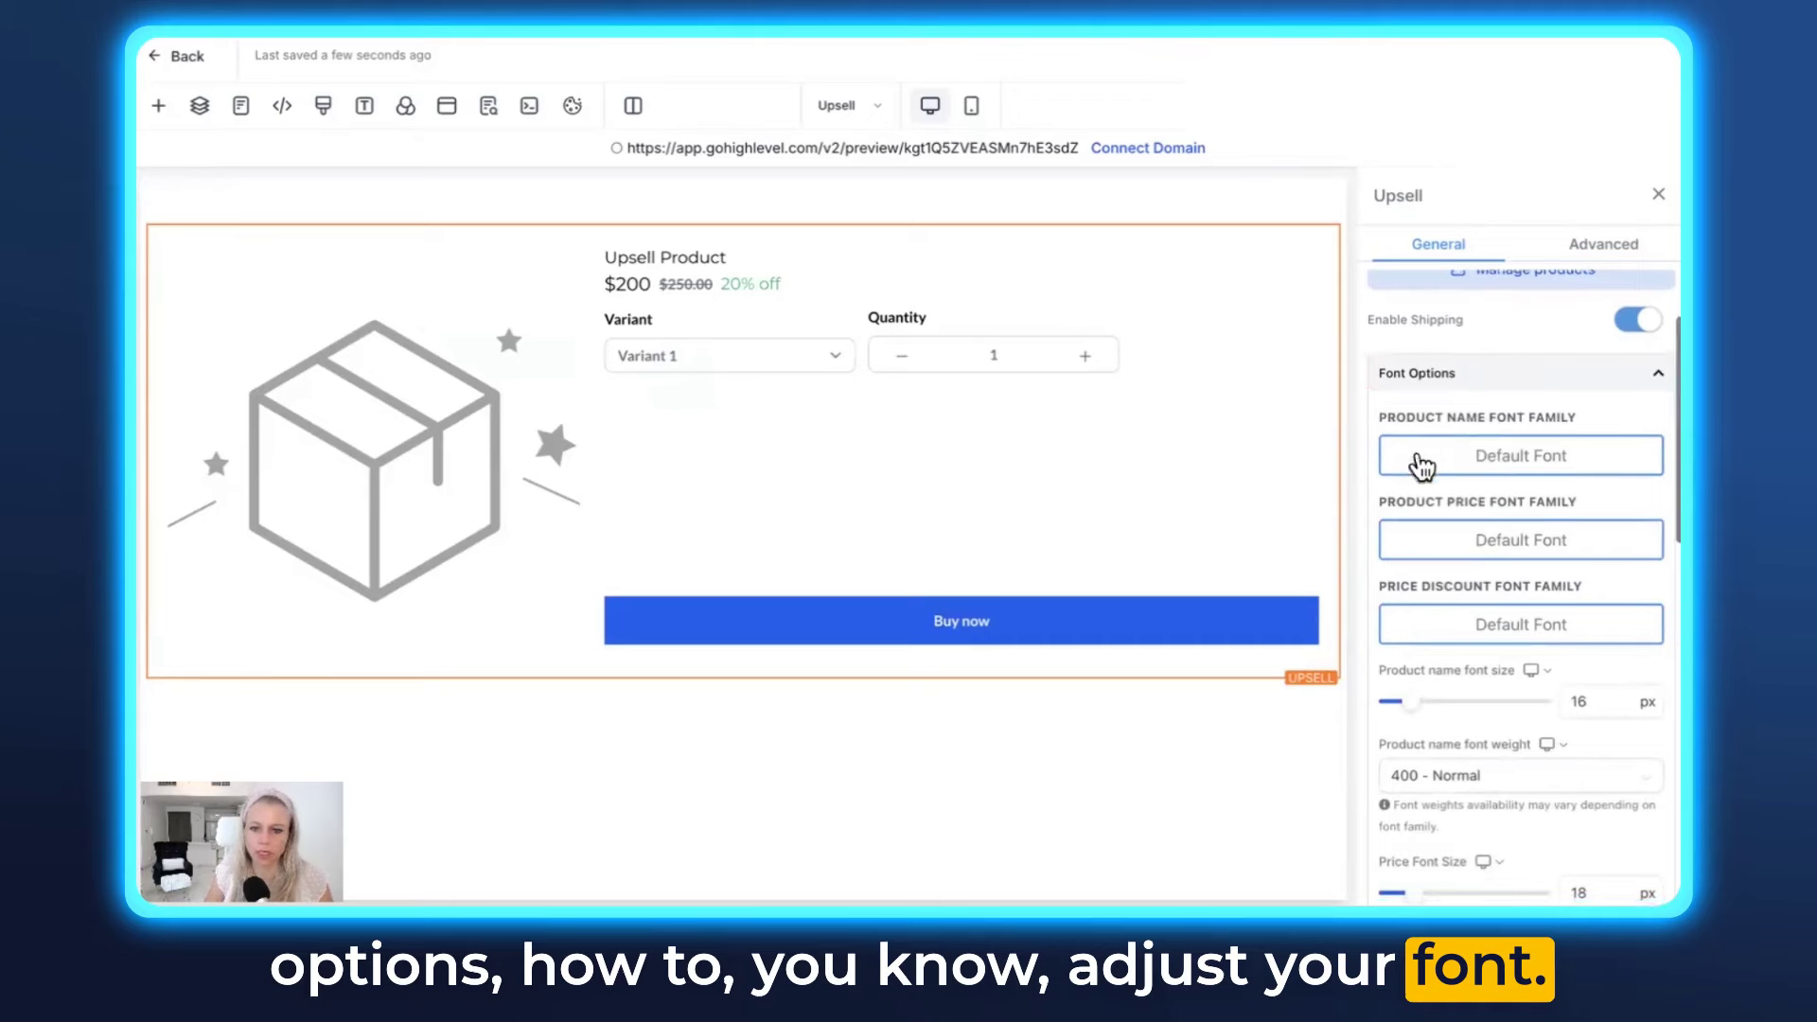
left_click(1552, 437)
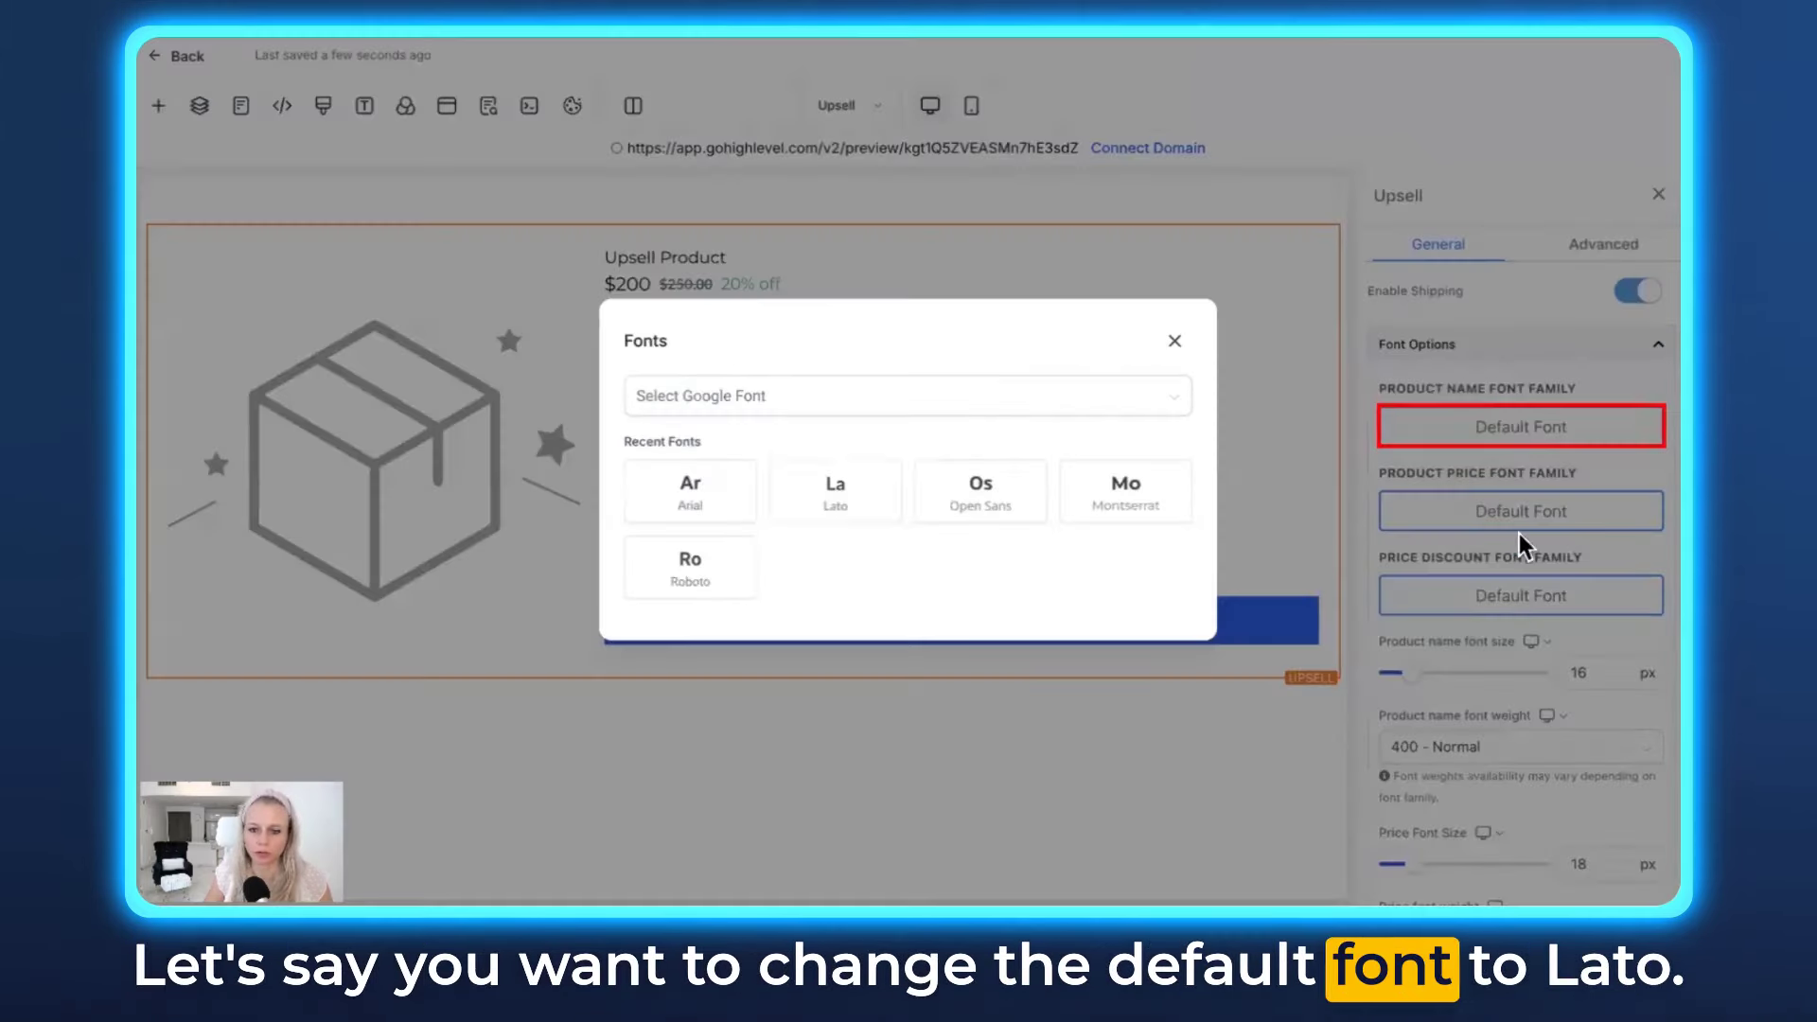
left_click(852, 501)
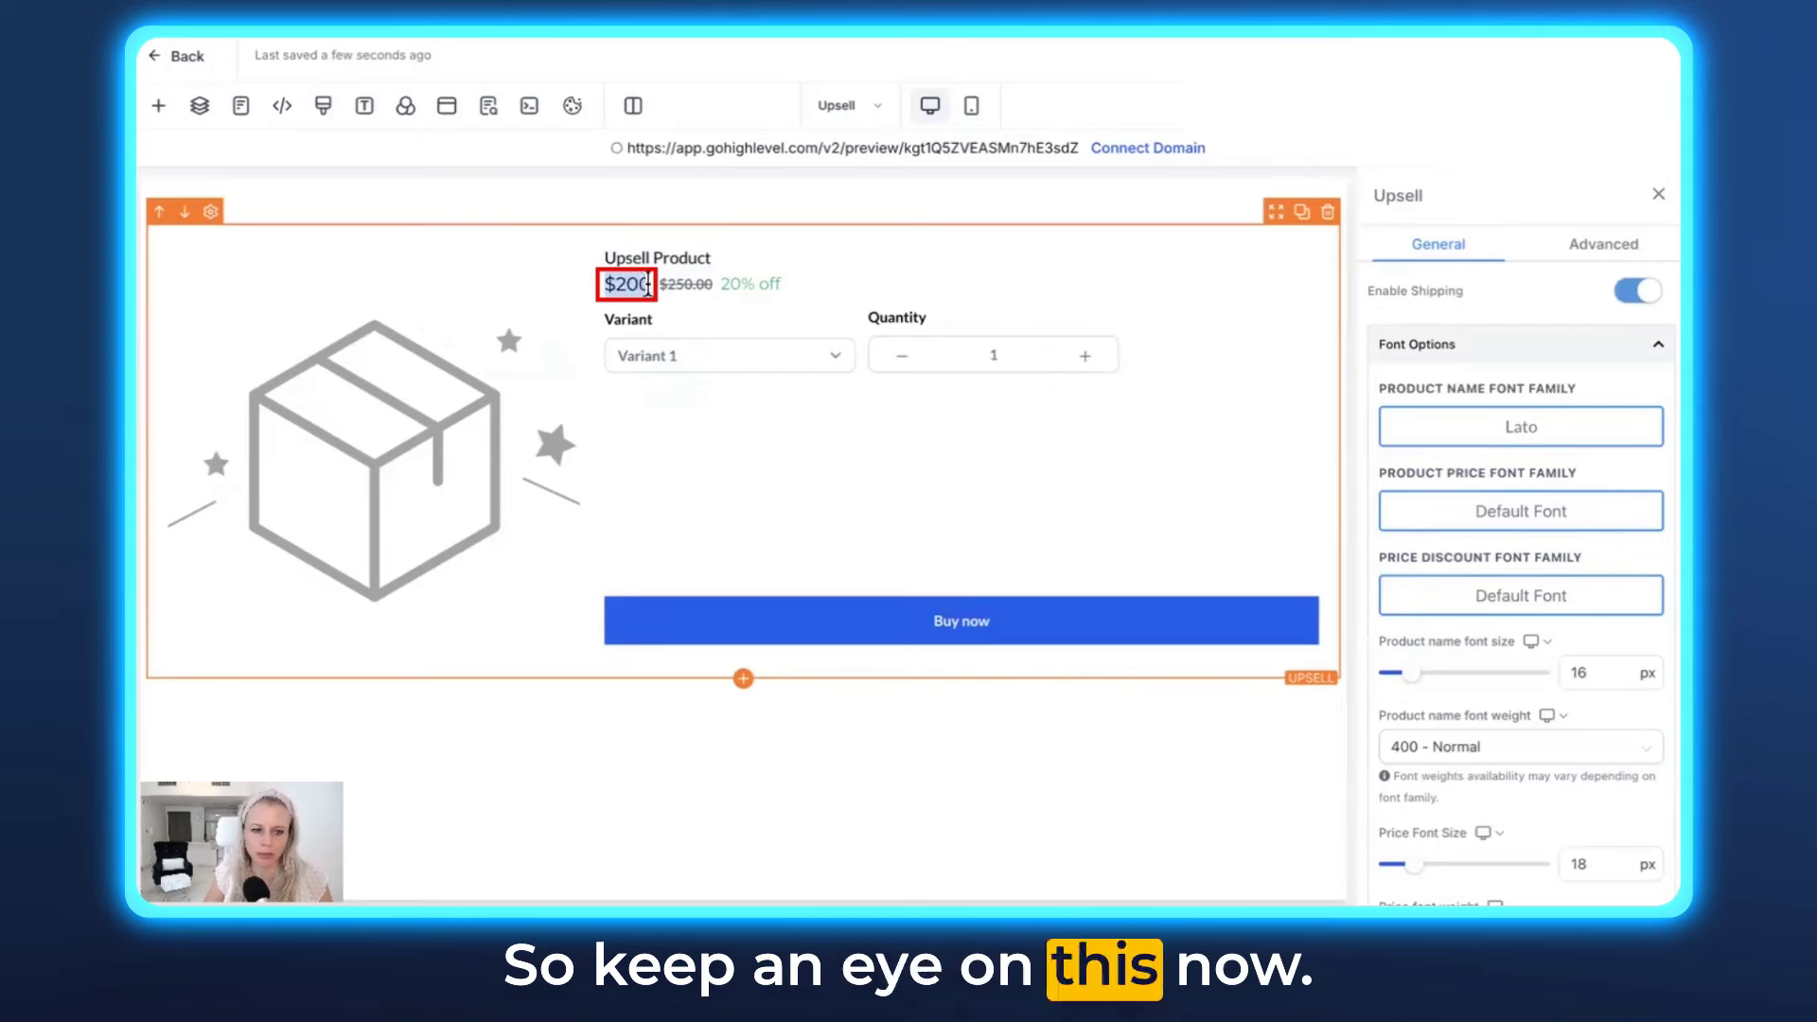
left_click(1487, 521)
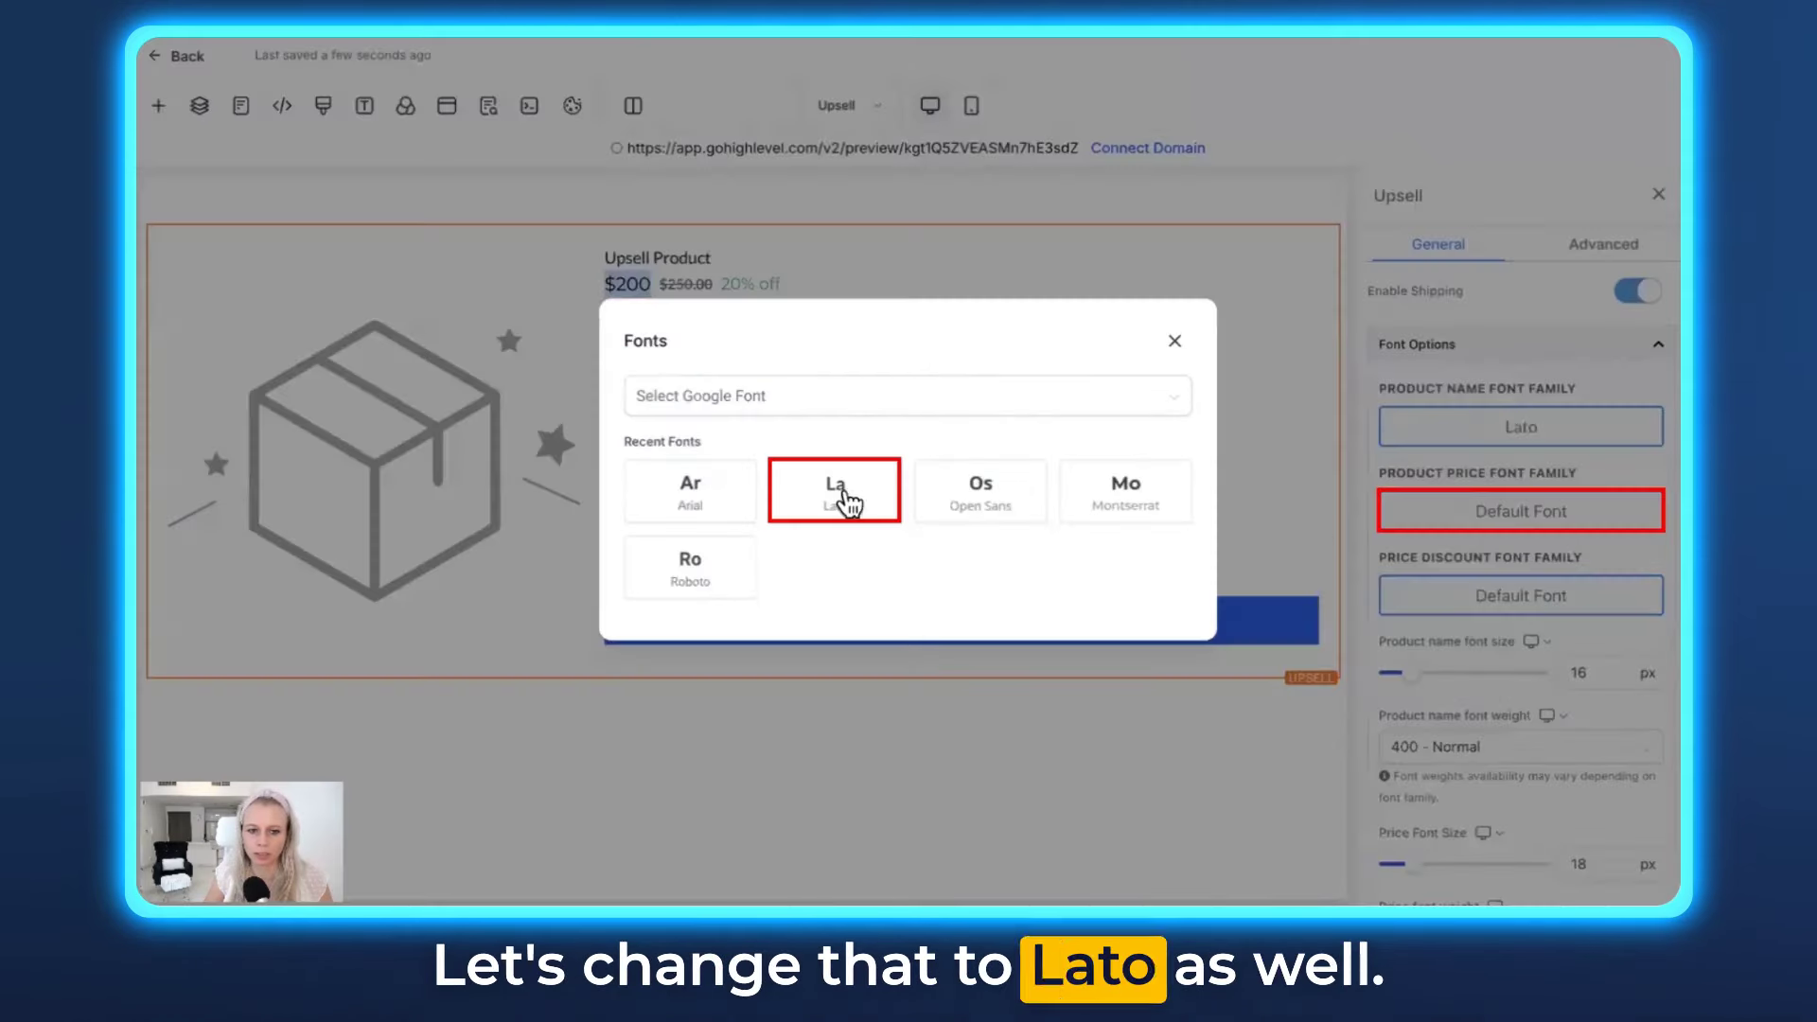
left_click(837, 492)
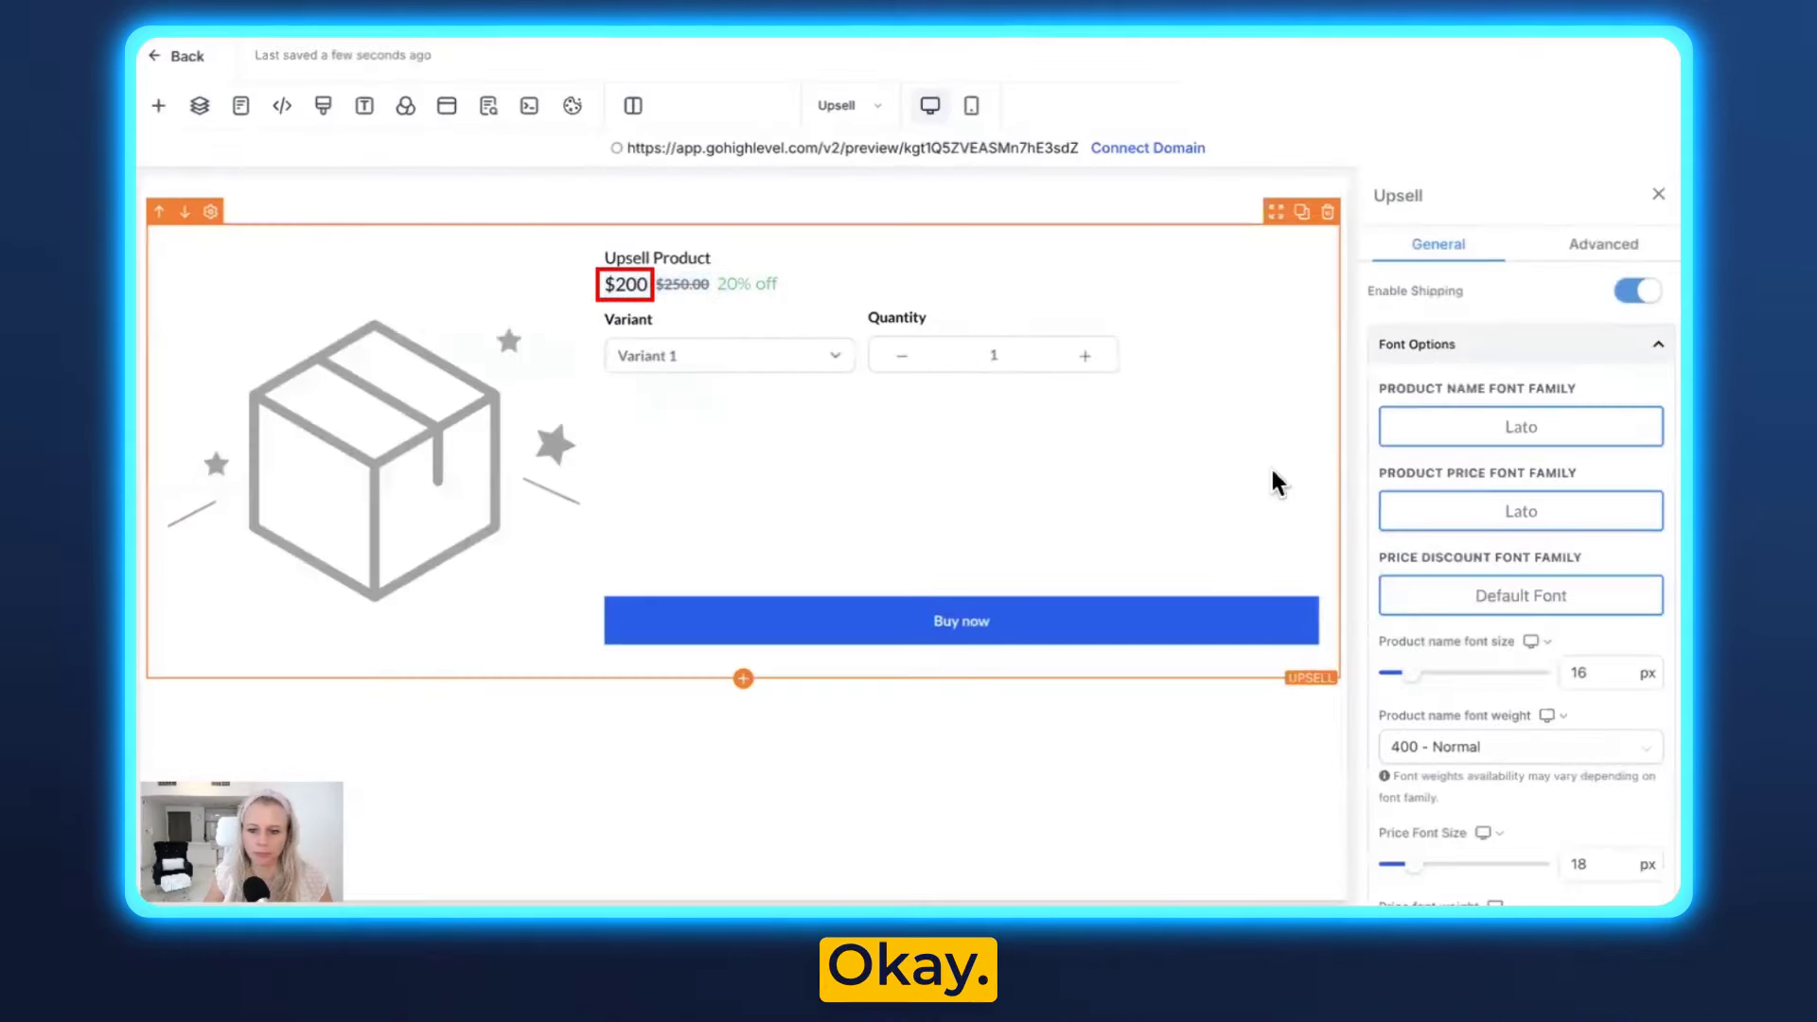
scroll(1631, 559, "down", 2)
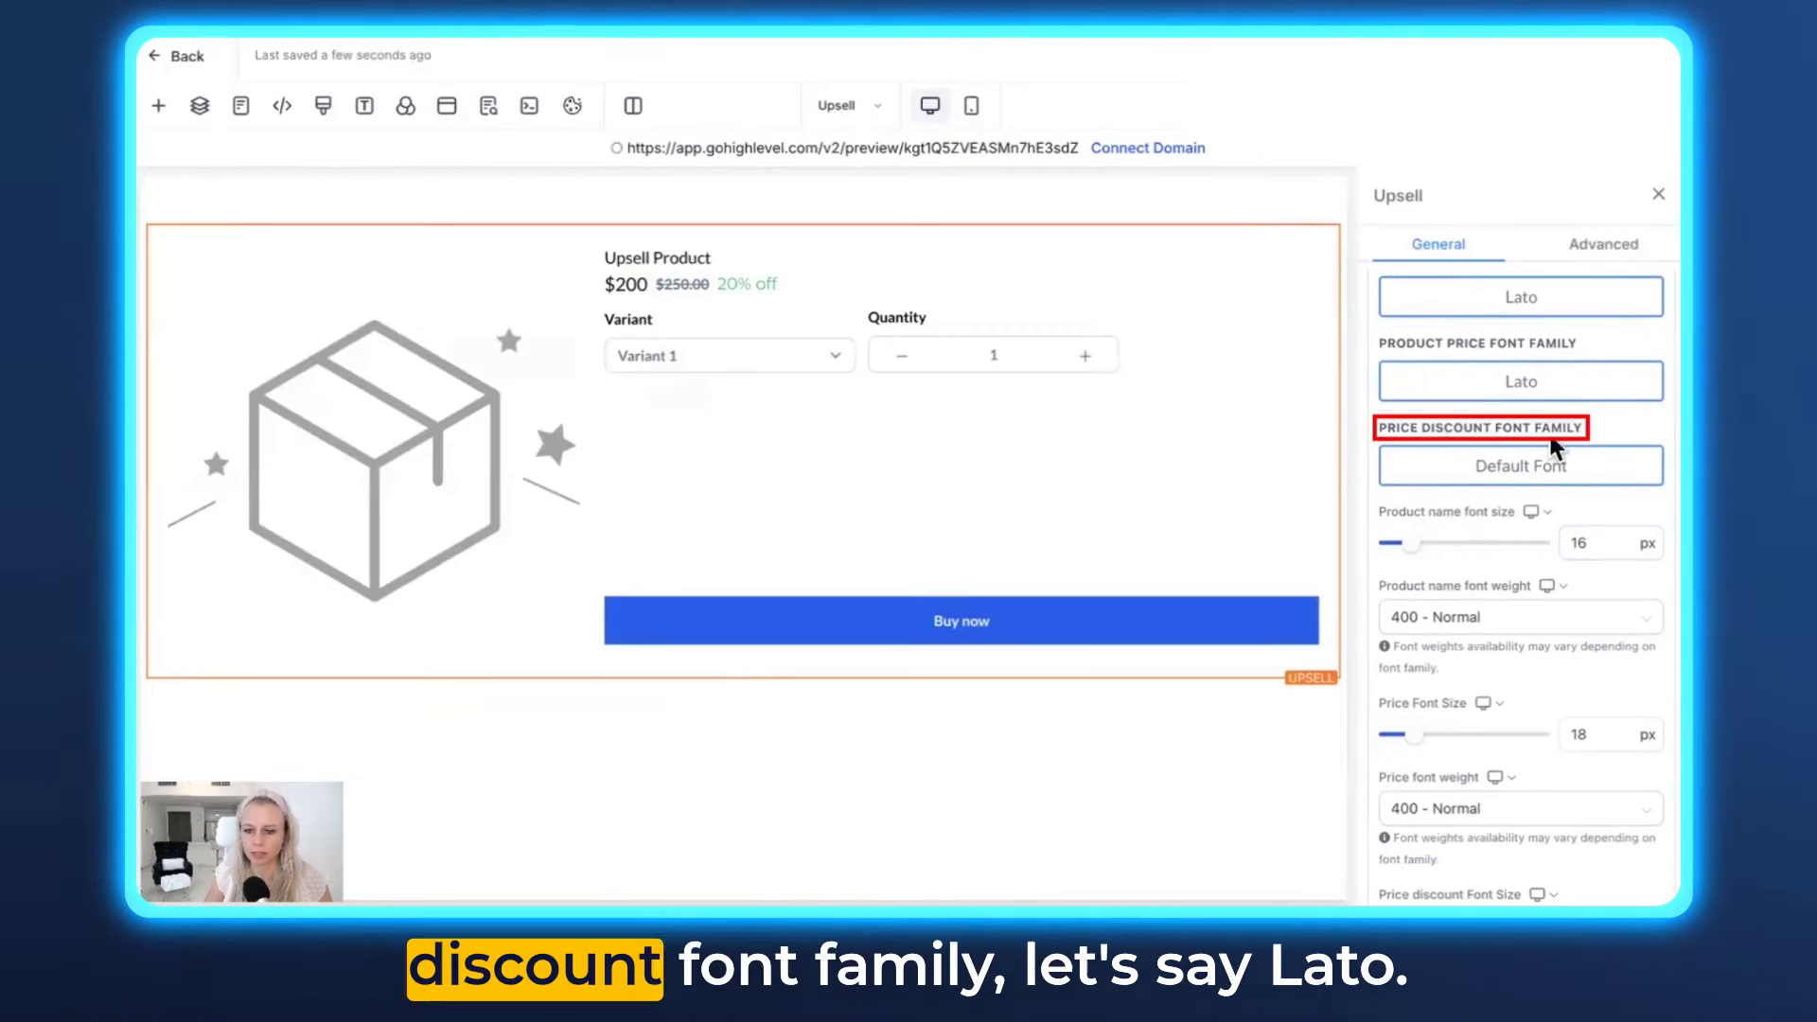
left_click(1570, 470)
left_click(856, 511)
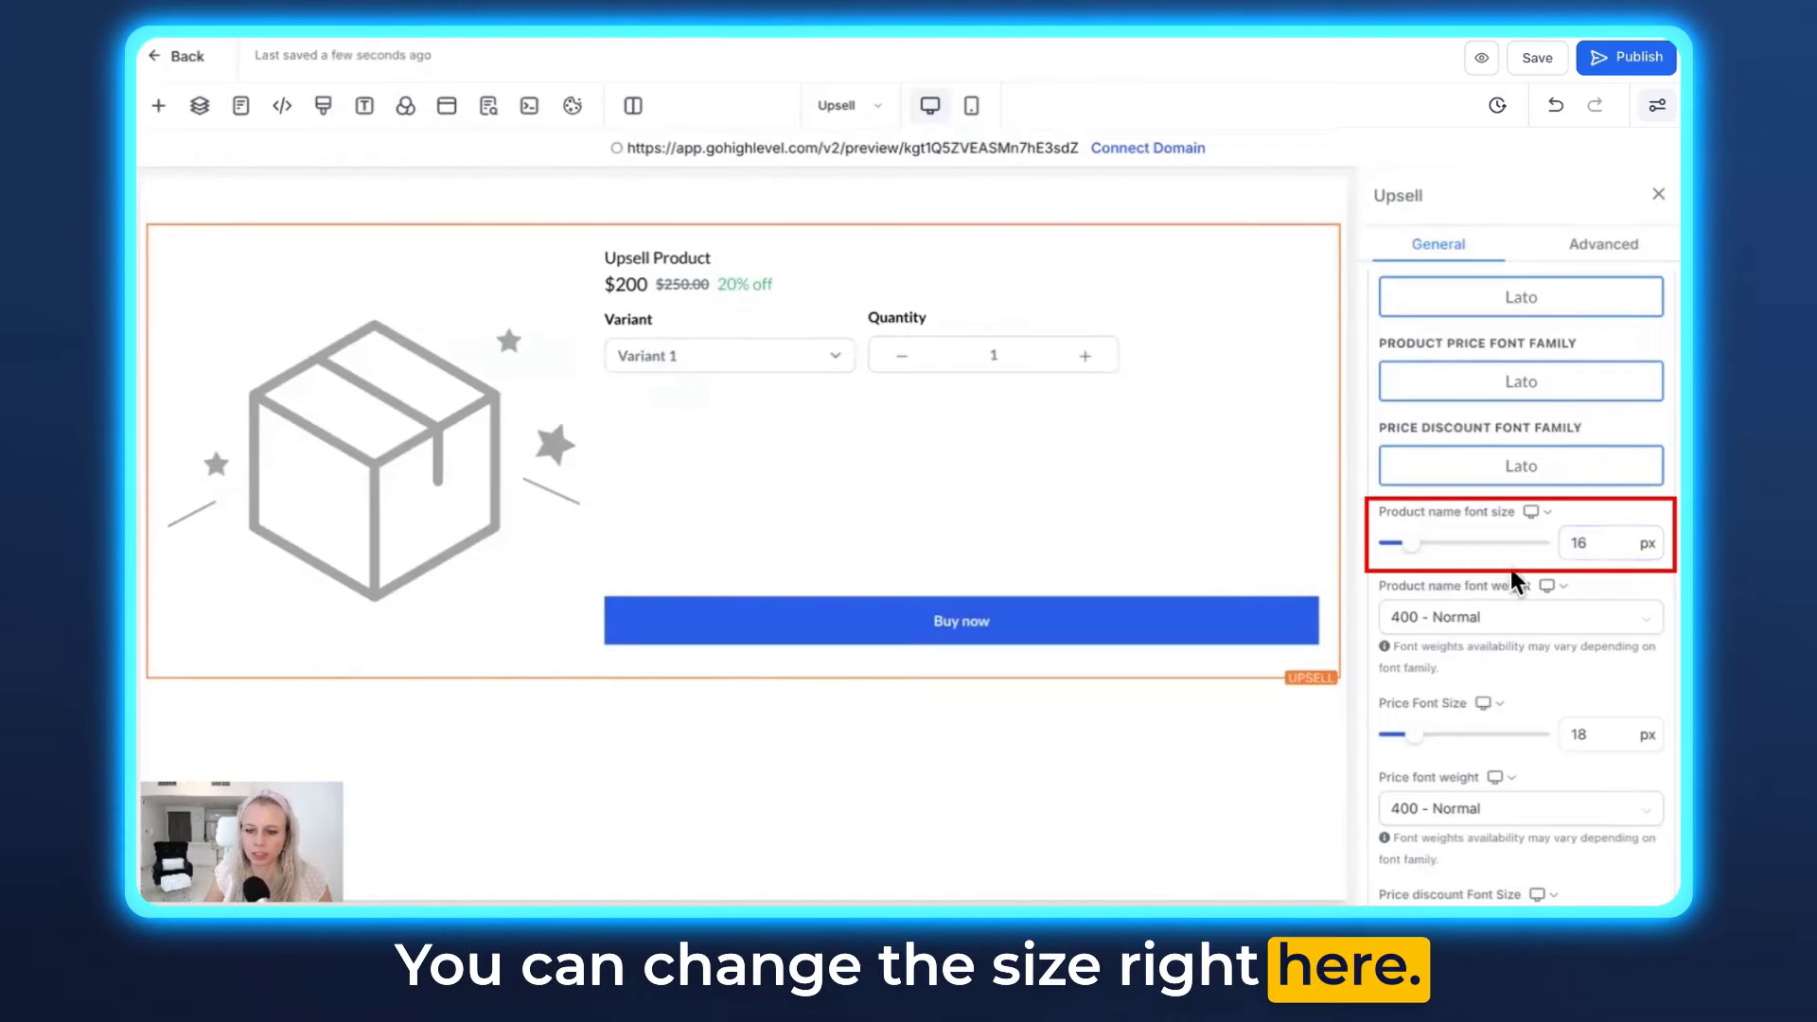
Set the product name font weight to 500 - Medium and review the price weight options
scroll(1514, 579, "down", 3)
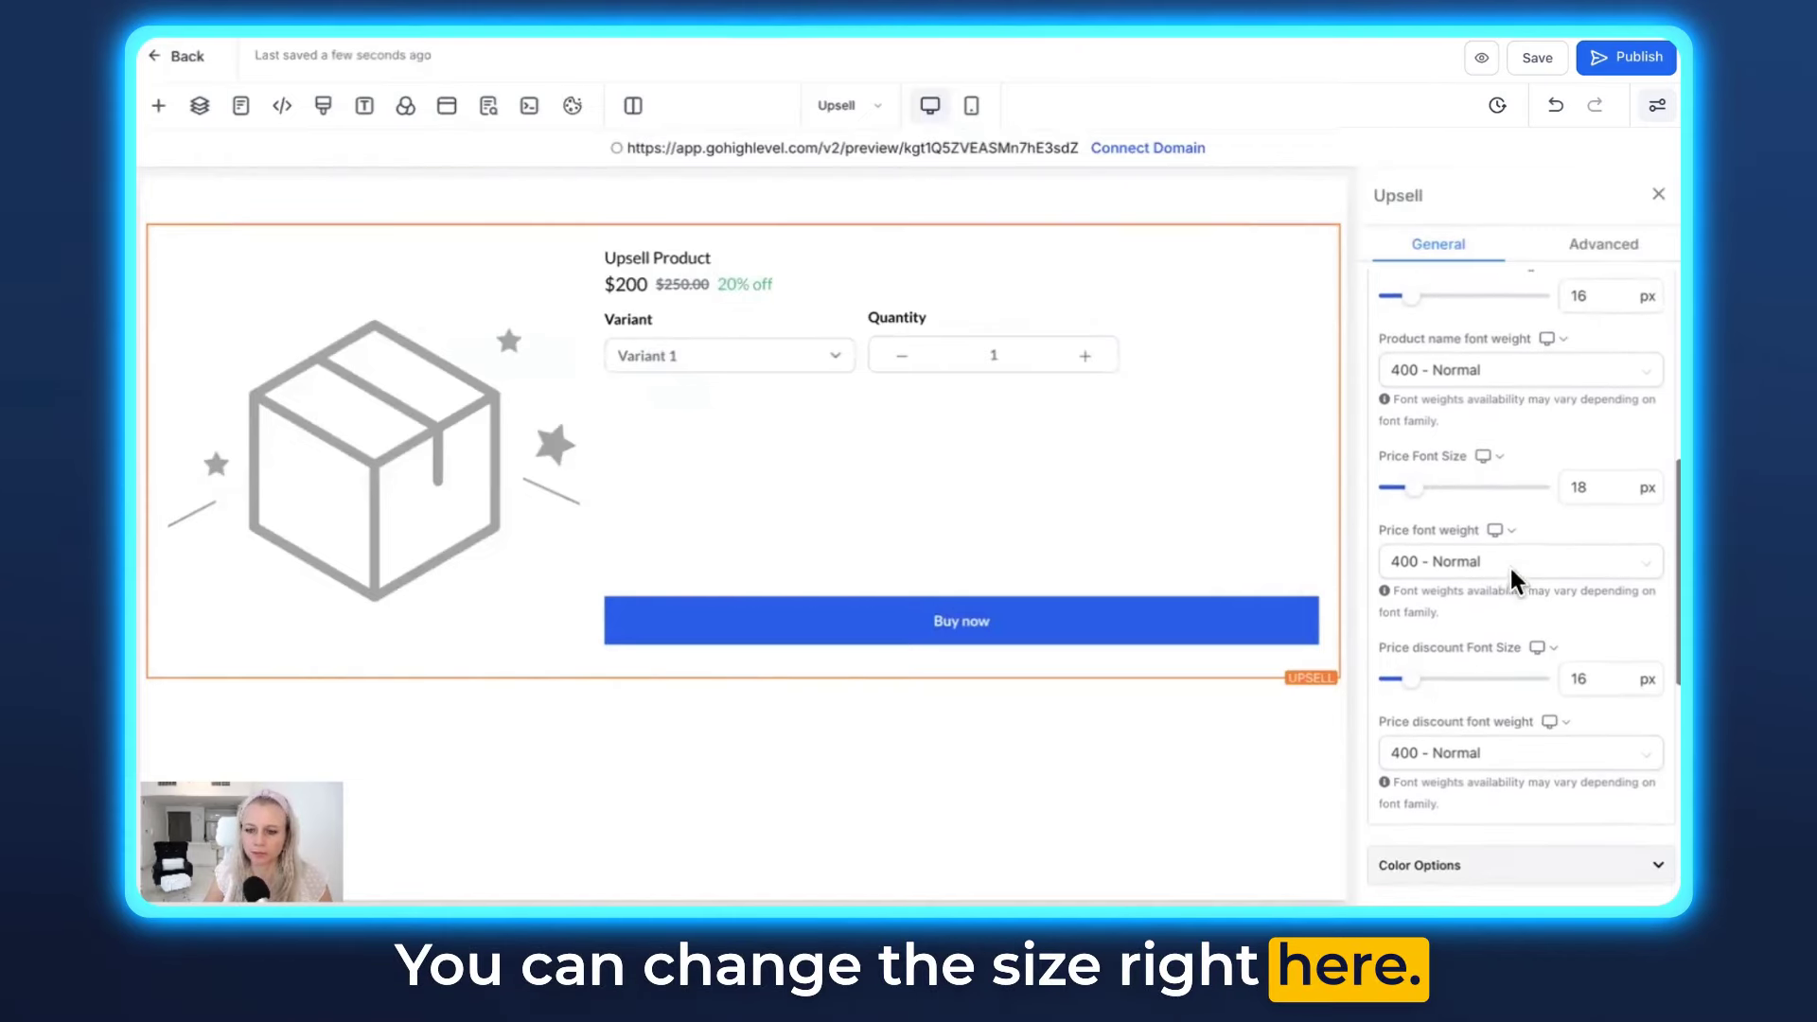
left_click(1590, 364)
left_click(1546, 554)
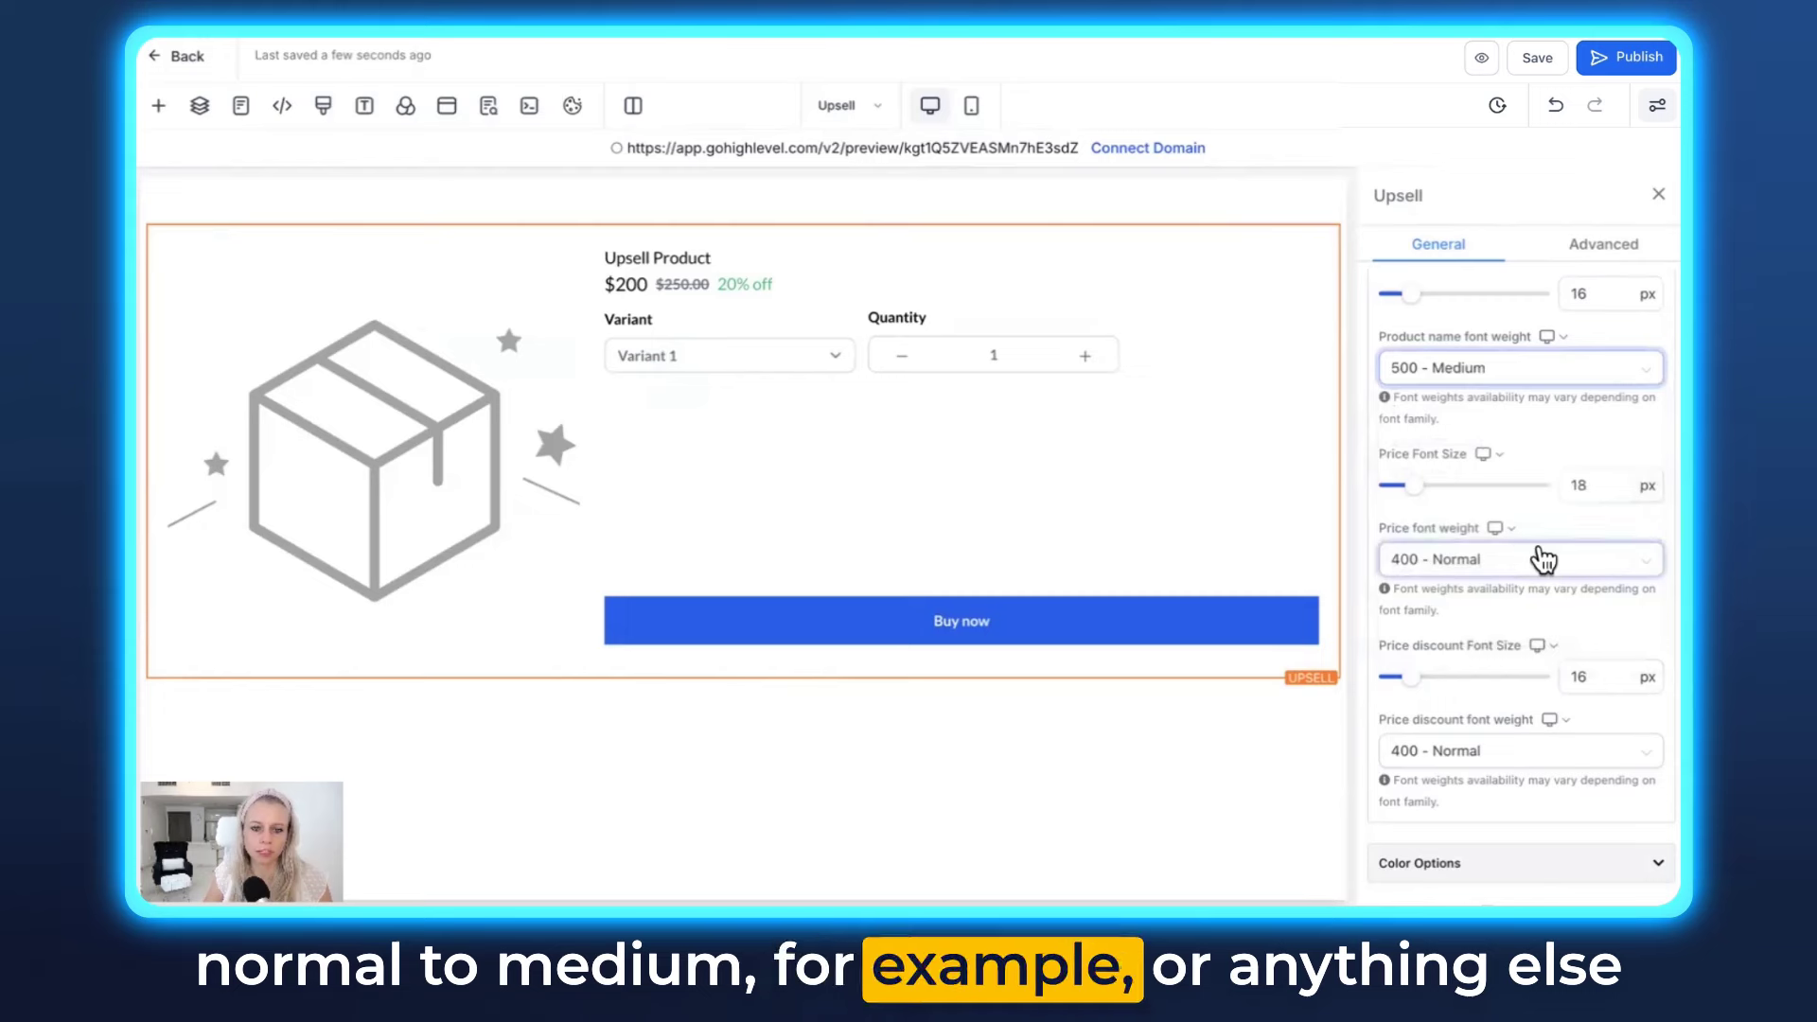
left_click(1518, 560)
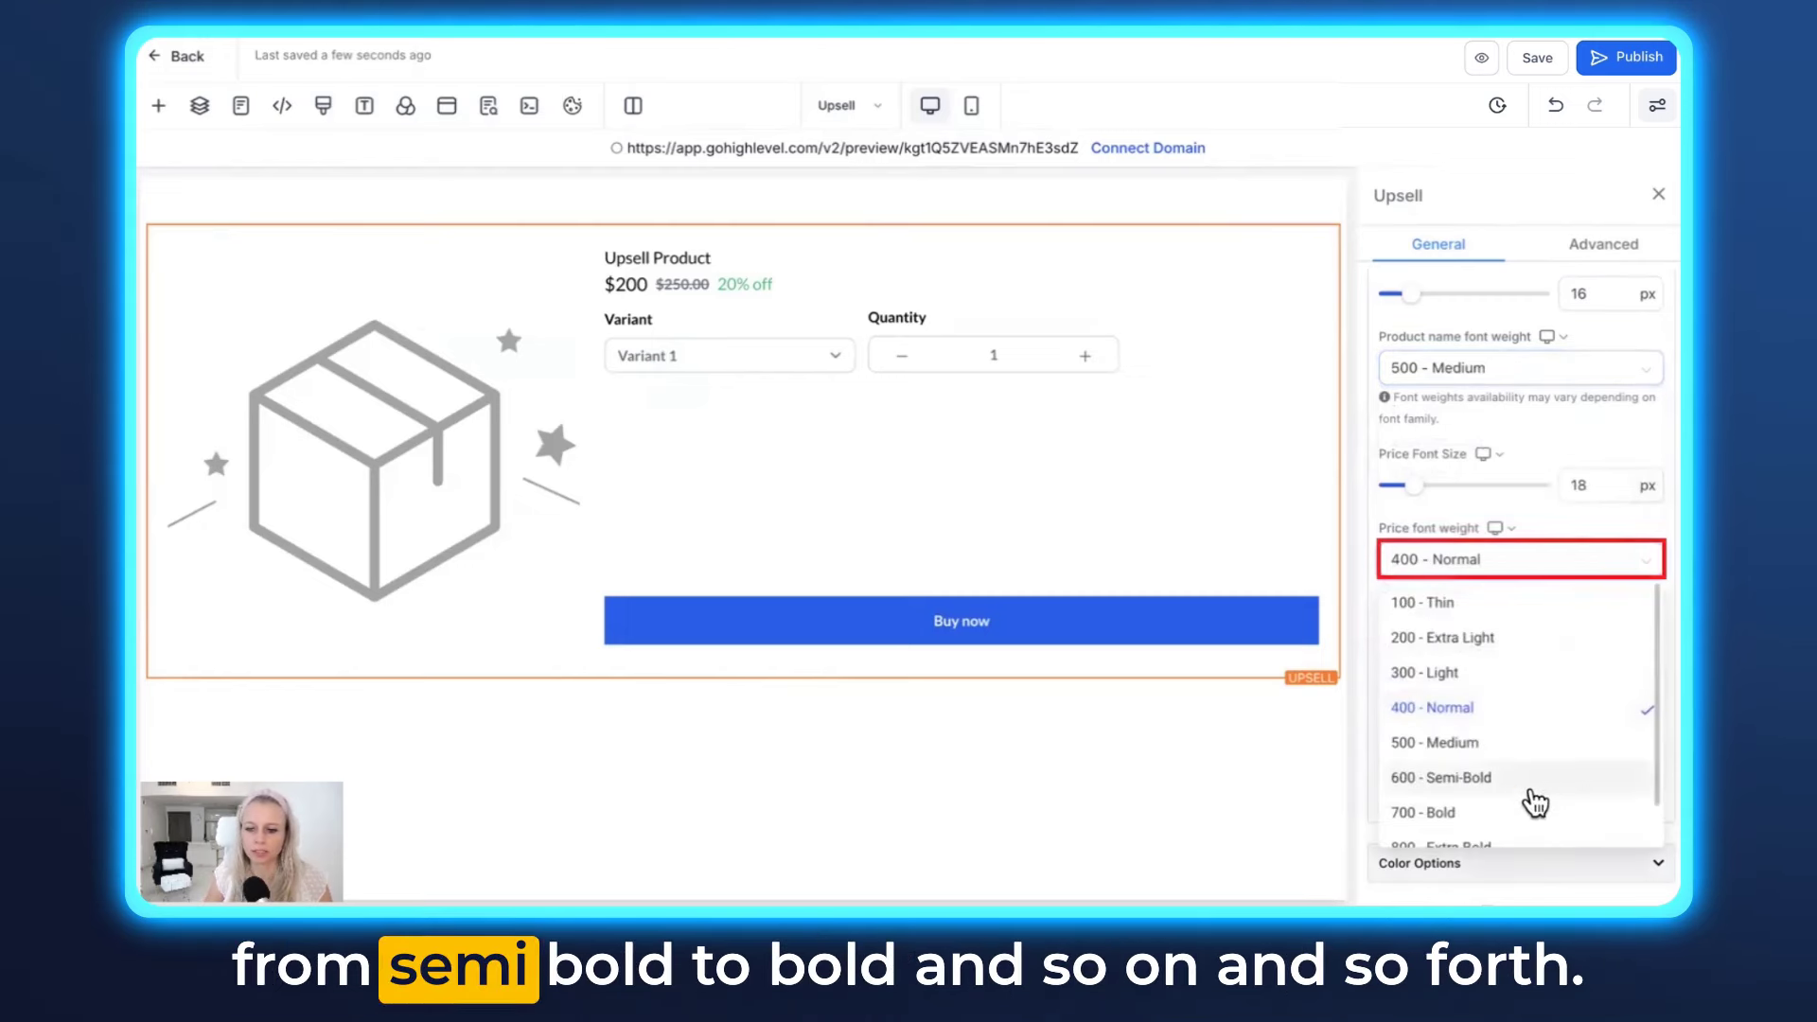
scroll(1475, 524, "down", 3)
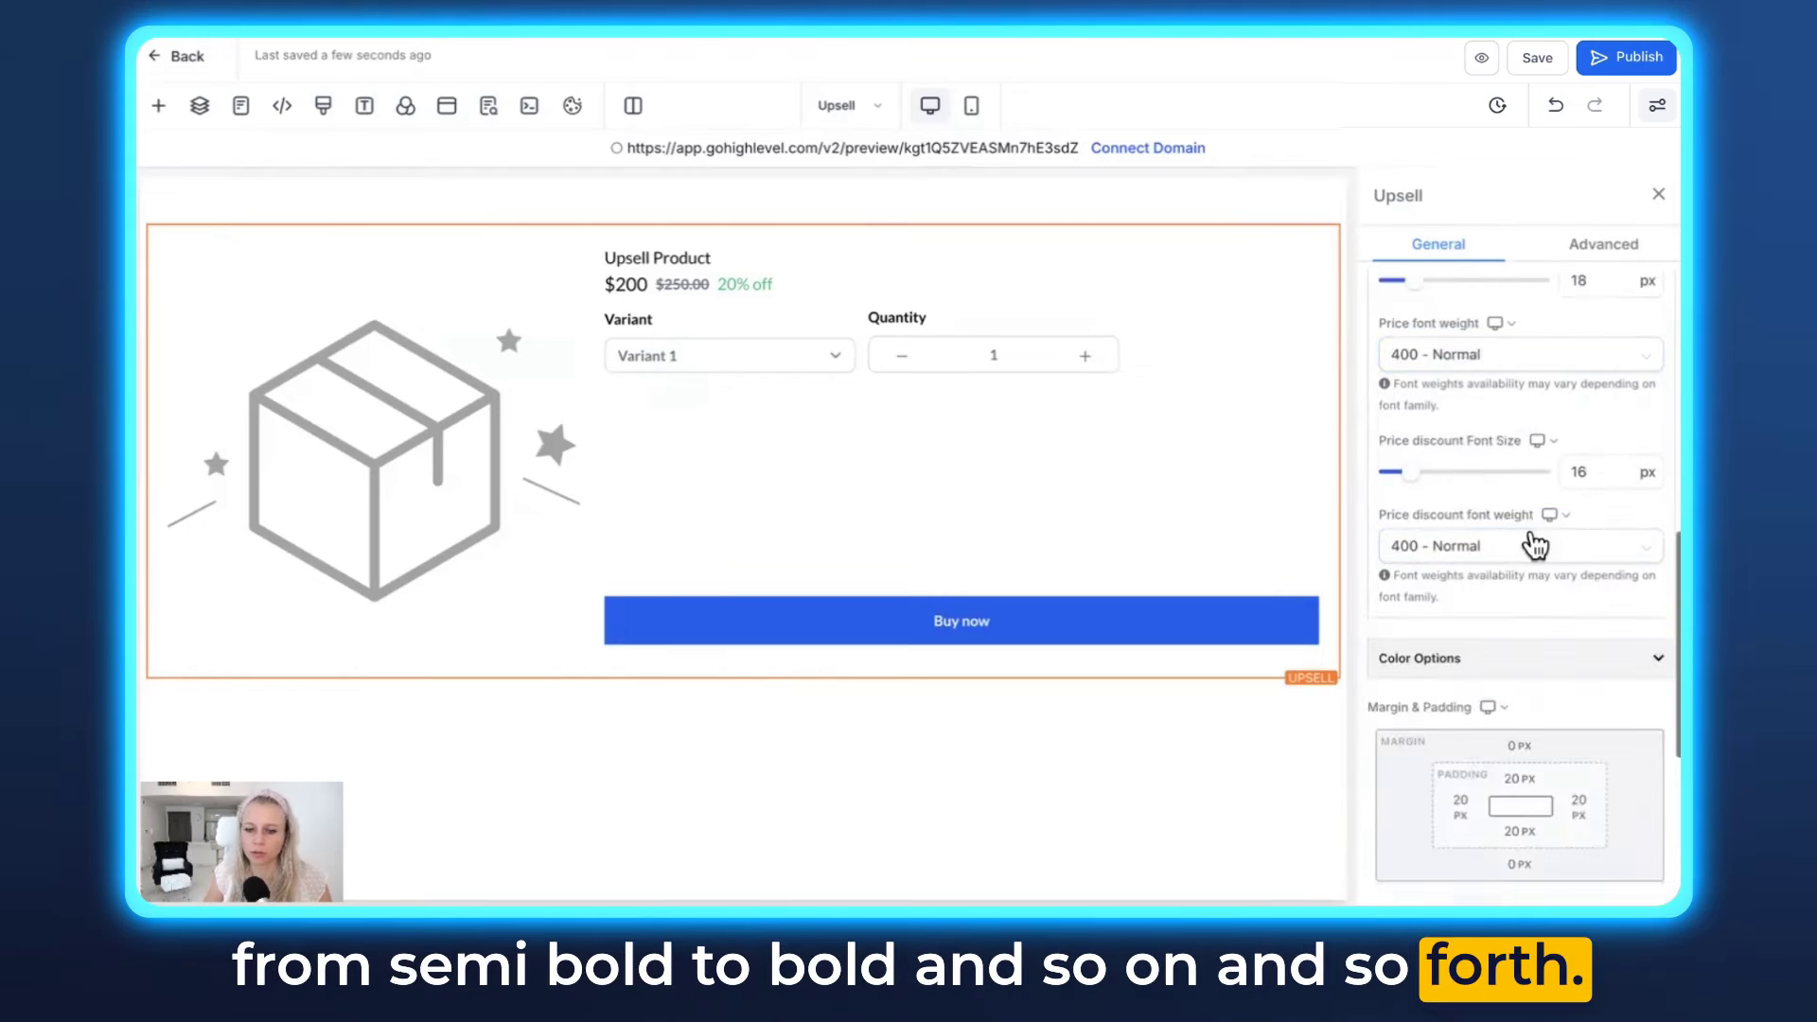
left_click(1497, 314)
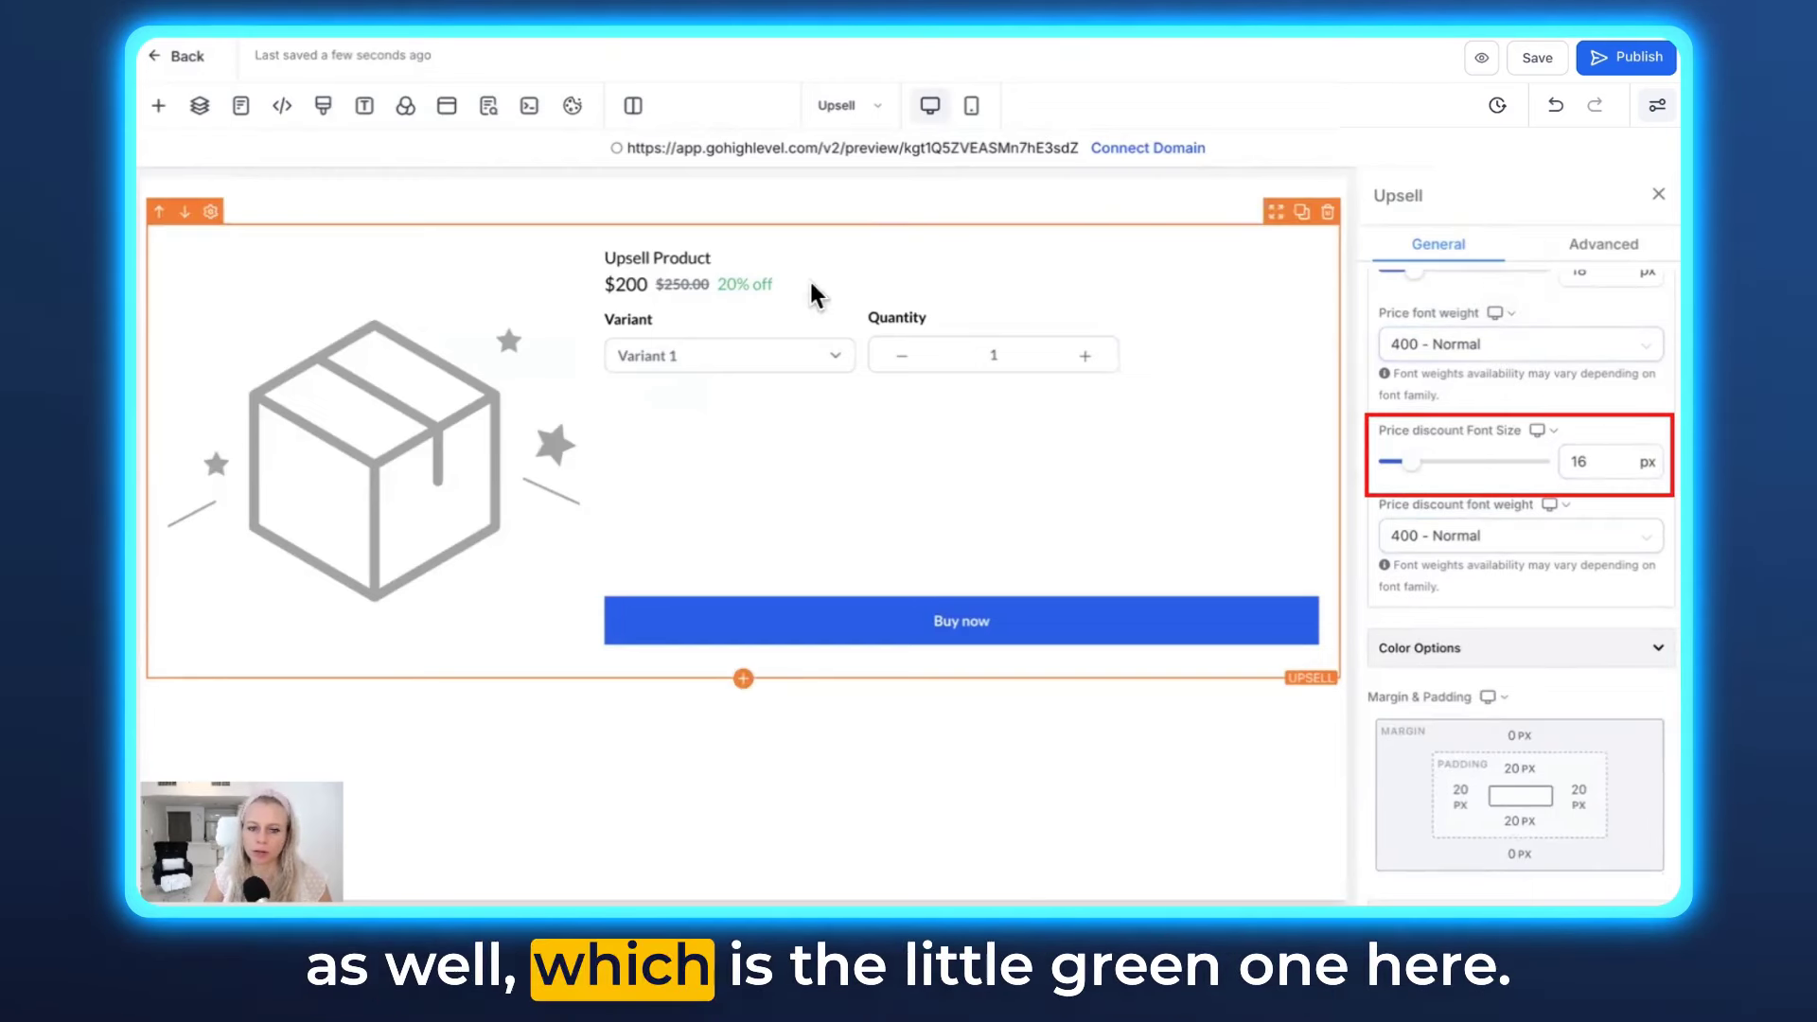
Make the 20% off discount price 20 px and 700 - Bold
double_click(1564, 461)
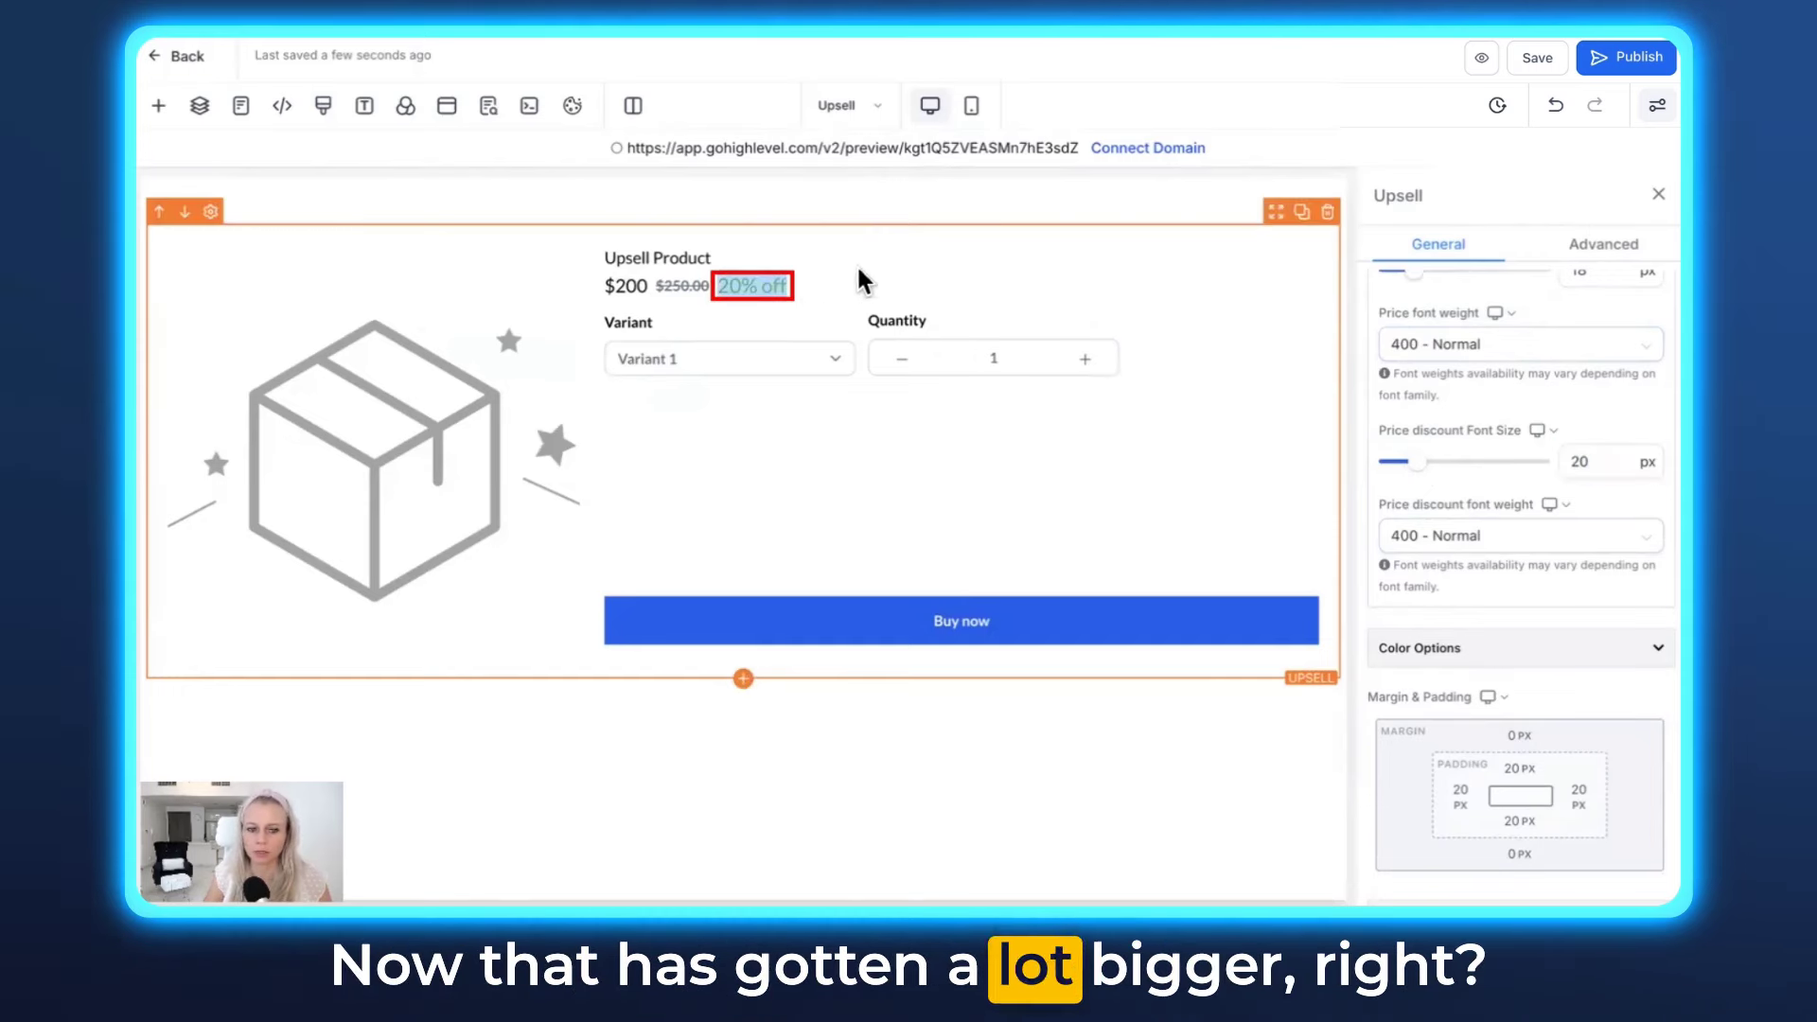
scroll(1488, 614, "down", 2)
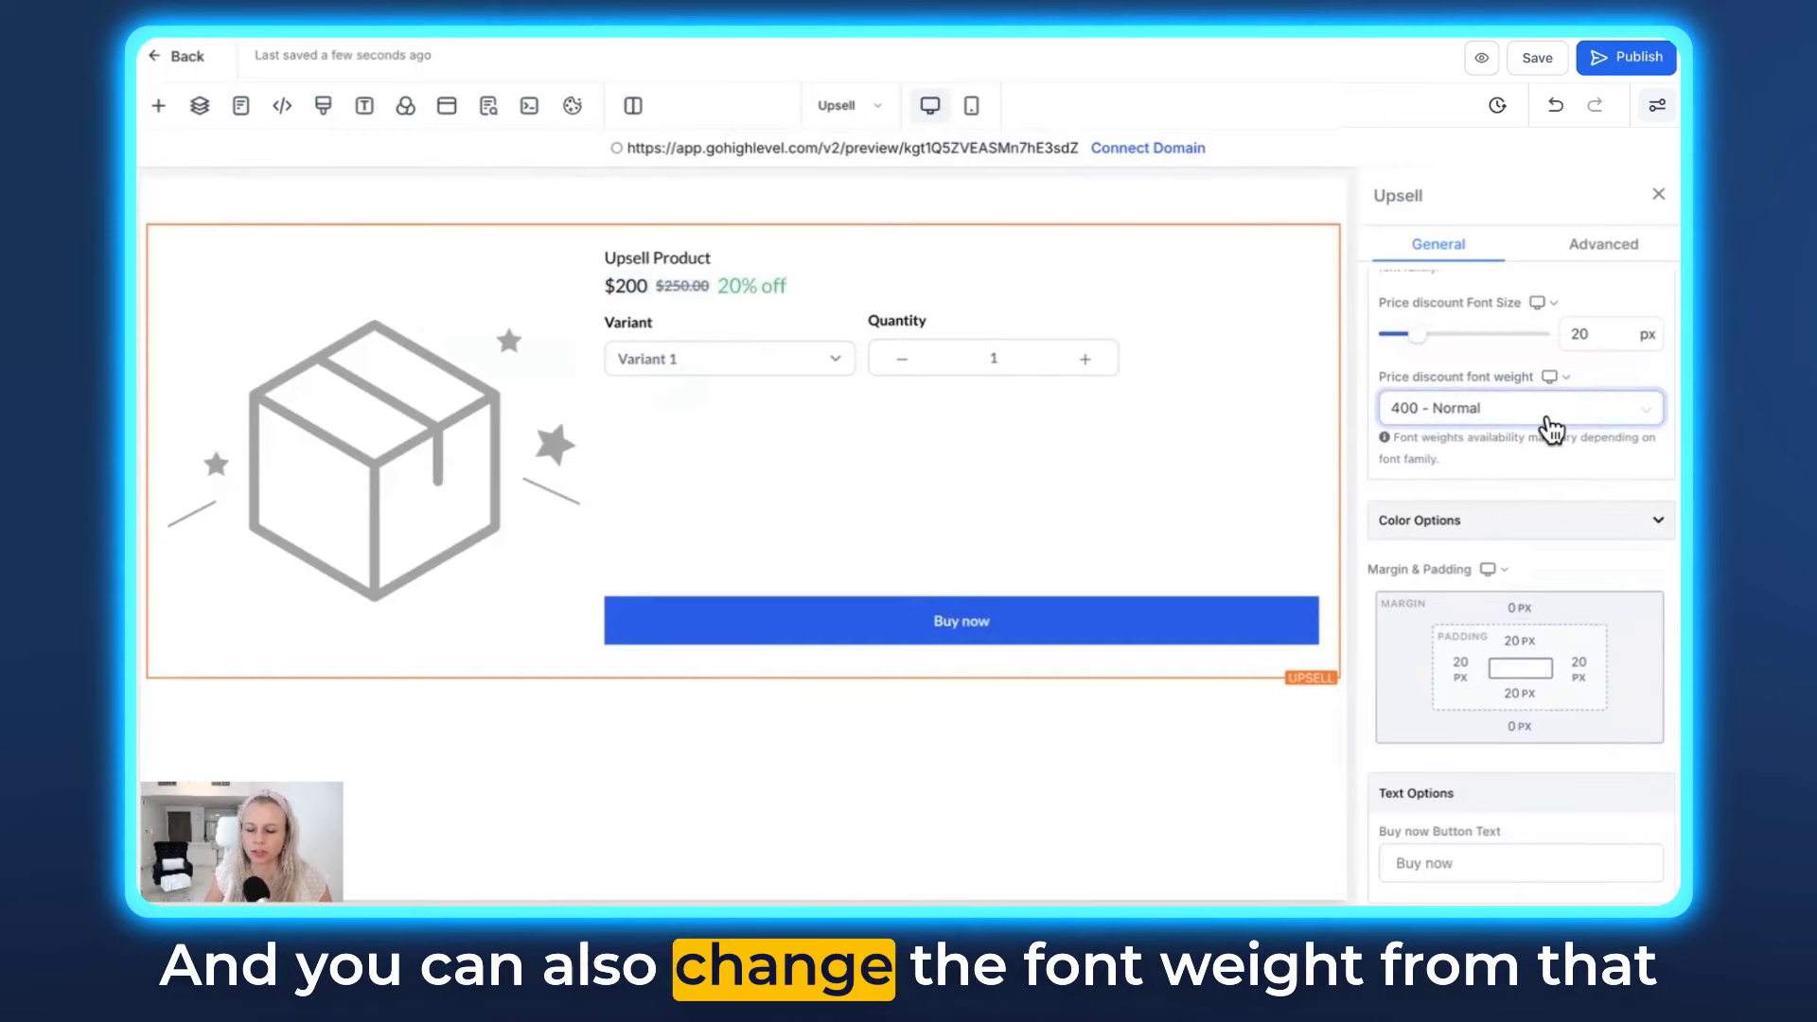
left_click(1500, 410)
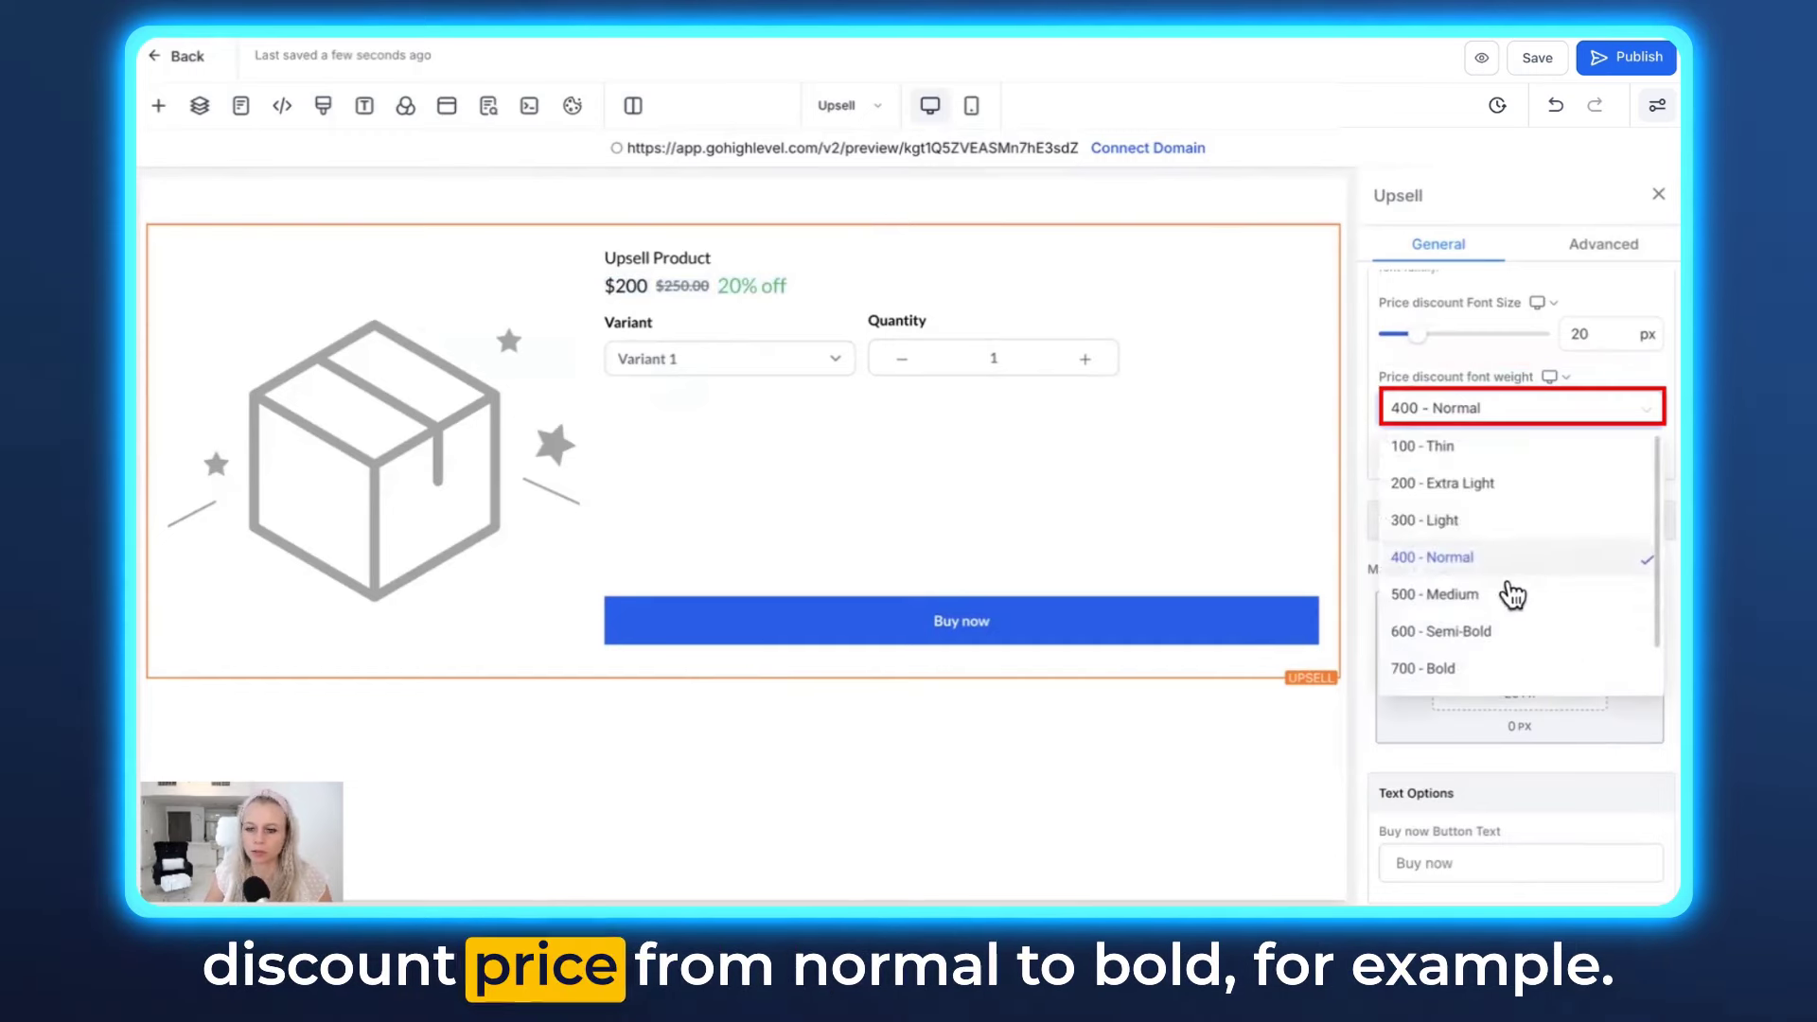
left_click(1475, 670)
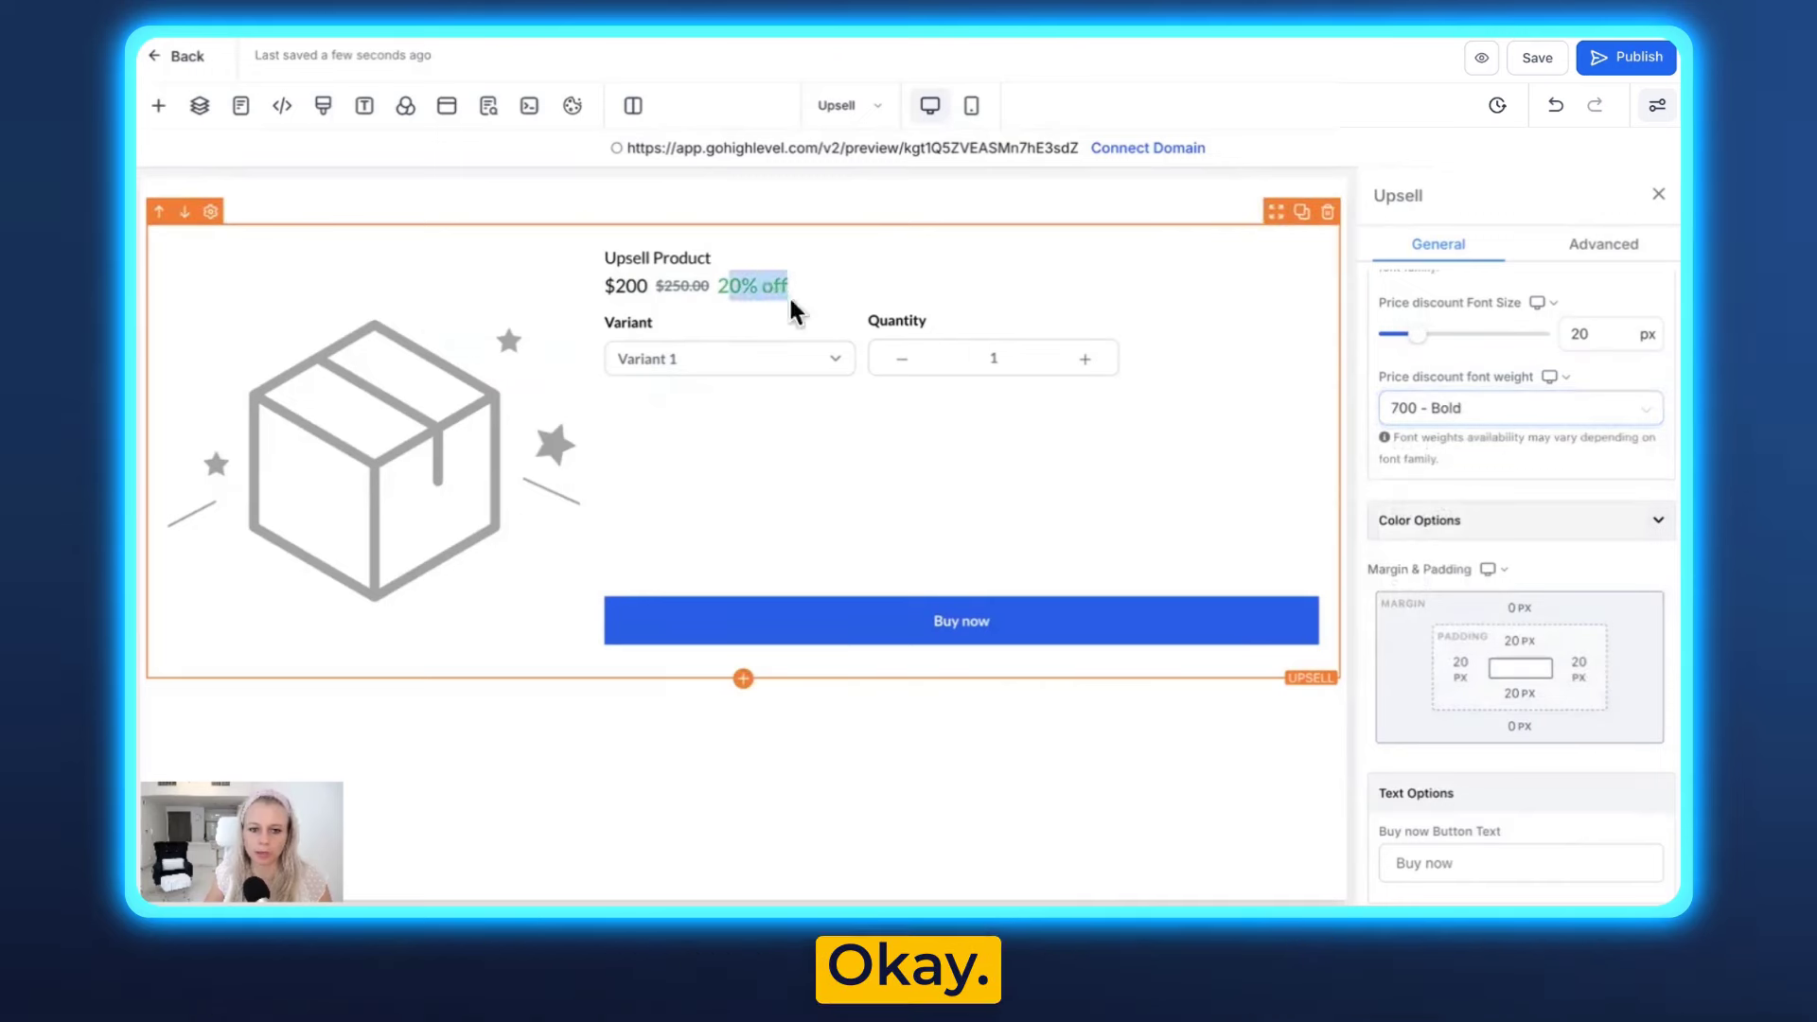
scroll(1387, 416, "down", 2)
scroll(1570, 637, "down", 2)
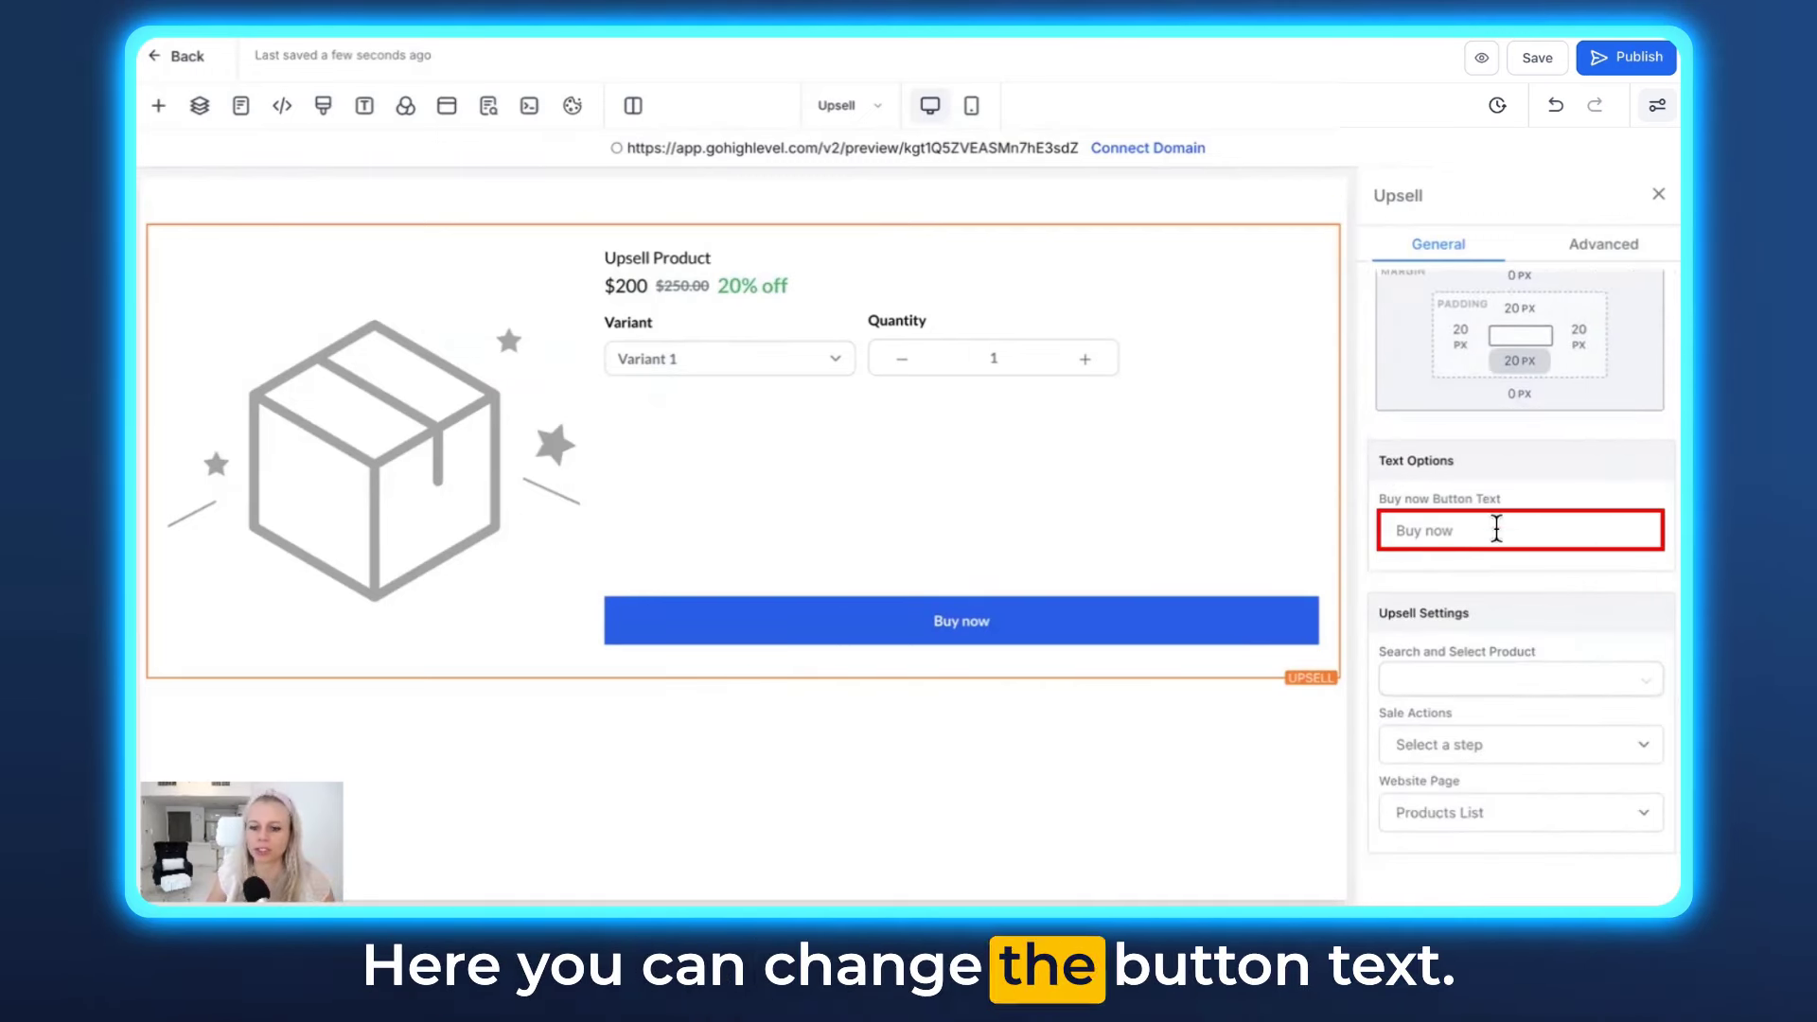
Relabel the button Book Now and attach the Dog Relocation Service product
left_click(1496, 528)
triple_click(1496, 528)
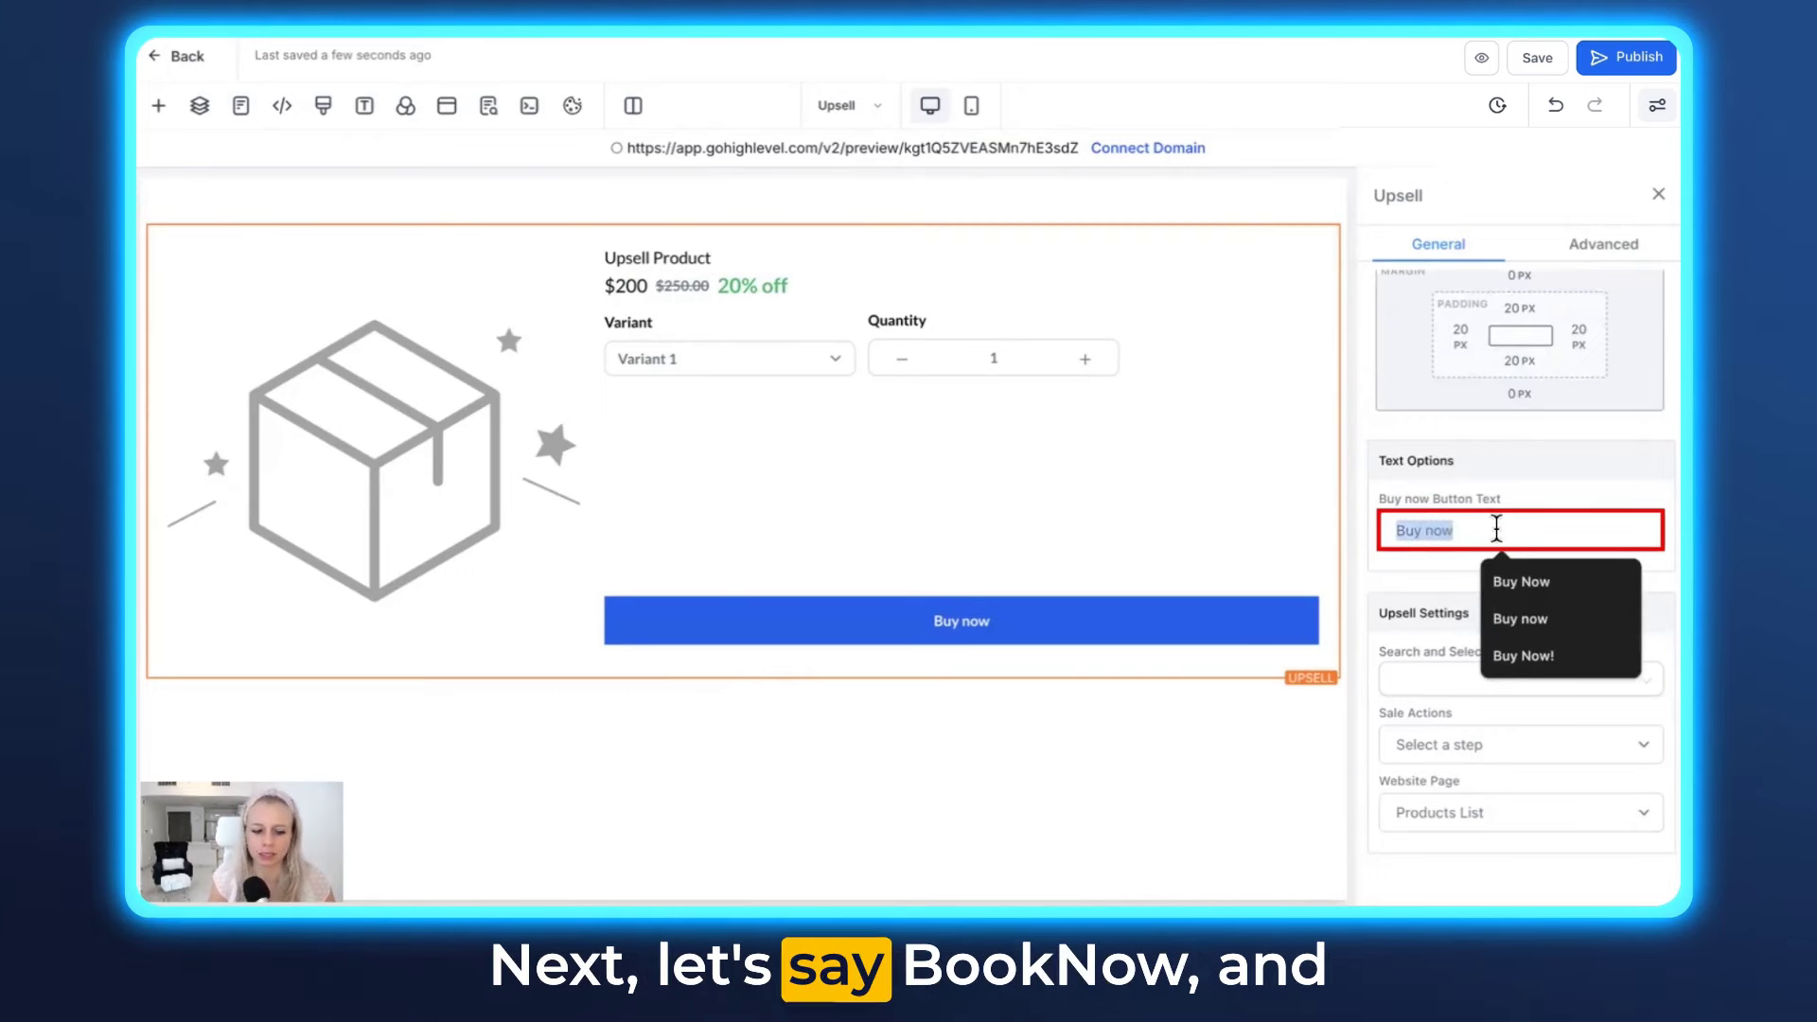
type("Book Now")
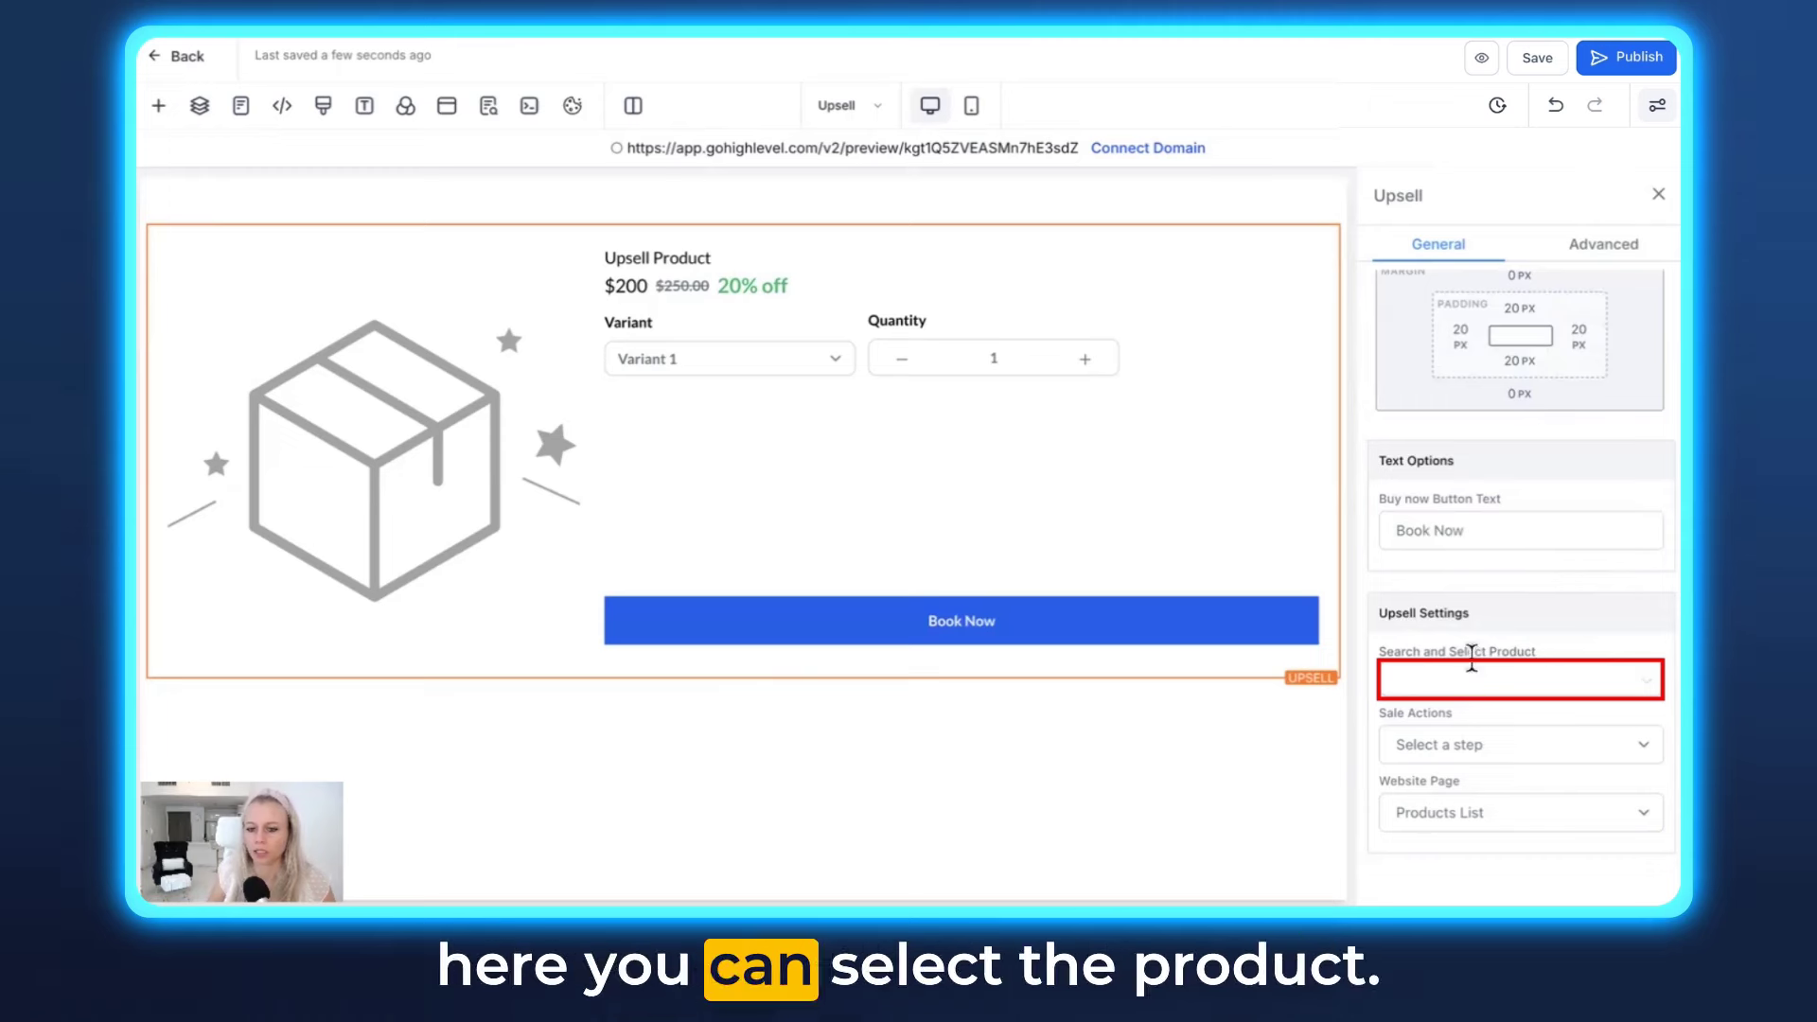
left_click(1500, 696)
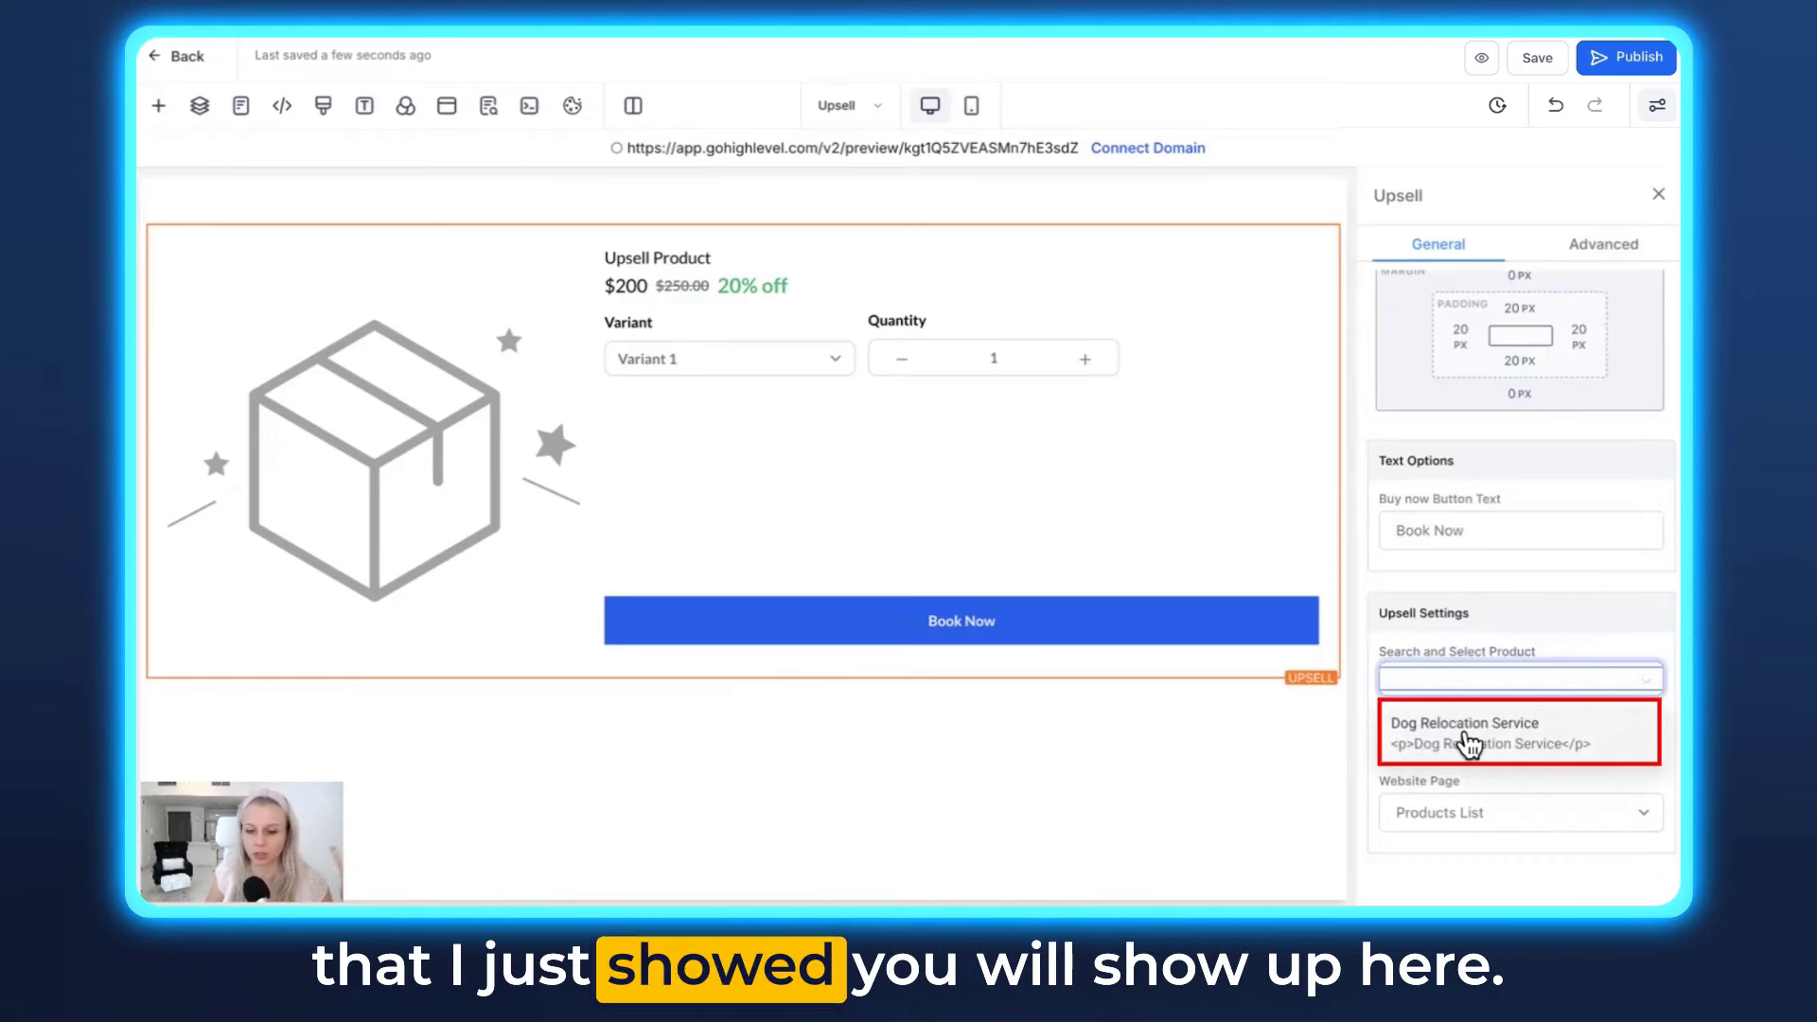
left_click(1508, 757)
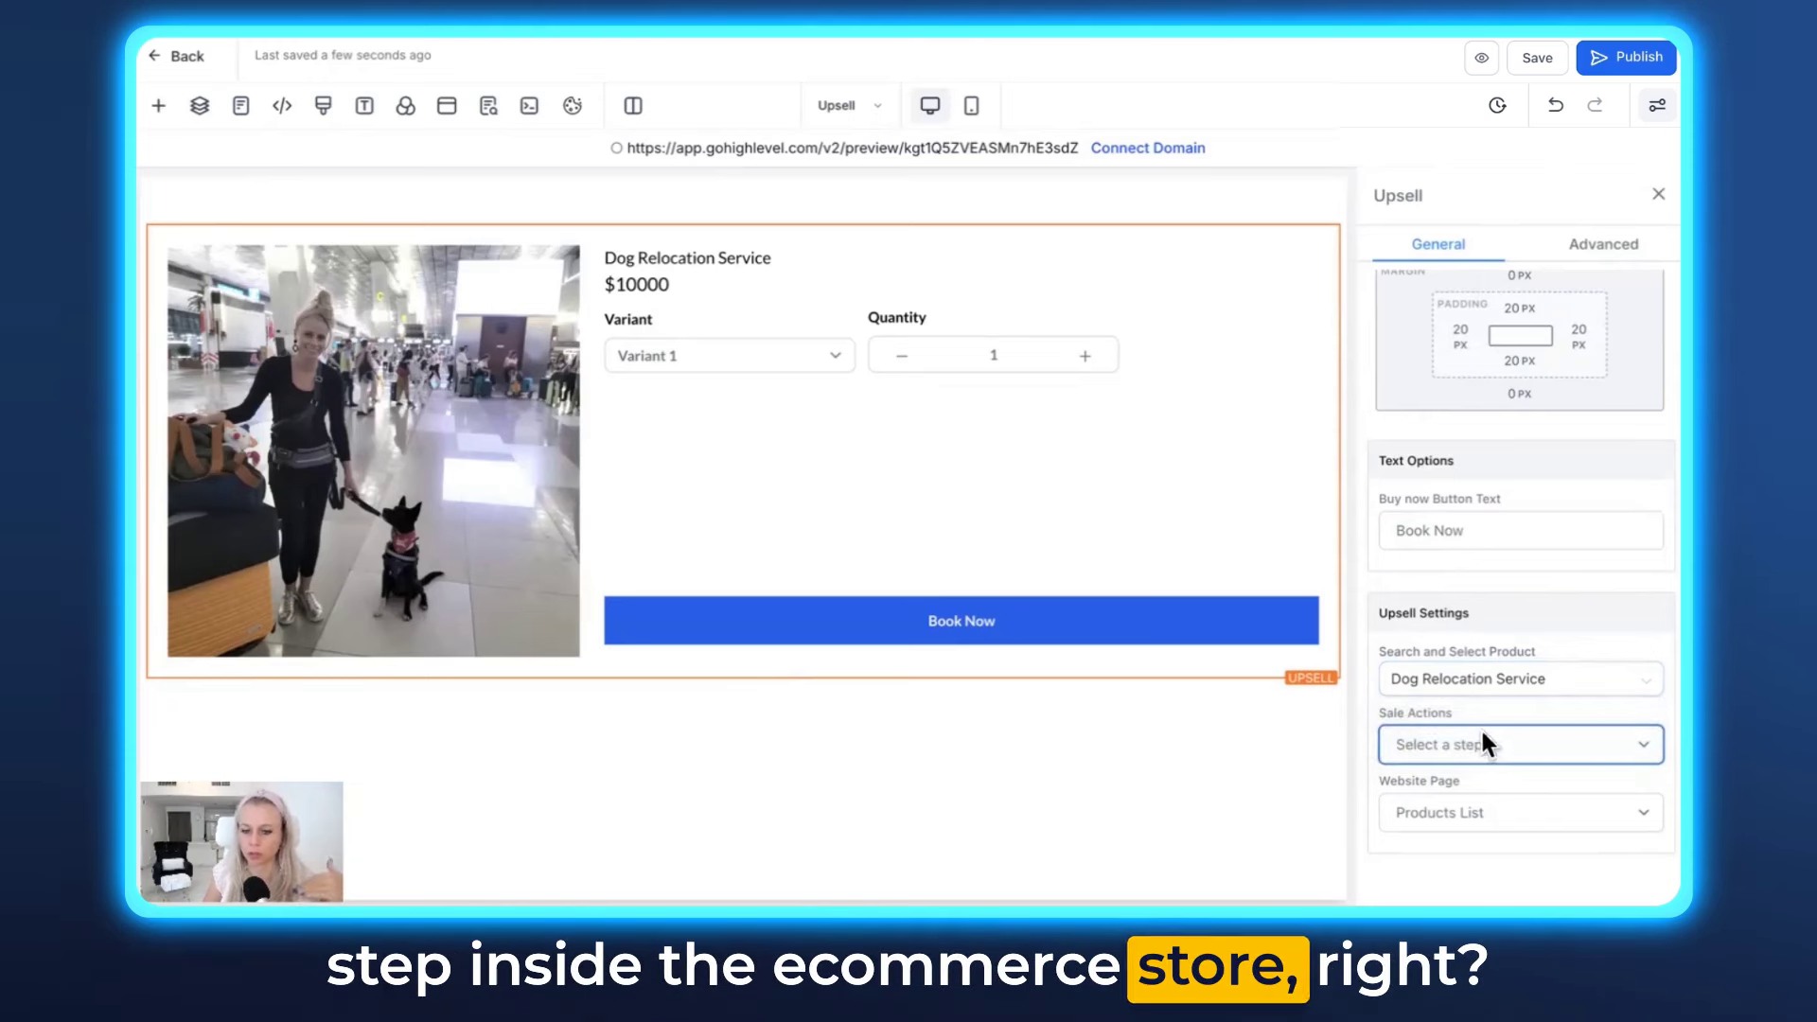
Send buyers to the Thank you! page after purchase
left_click(1514, 744)
left_click(1453, 722)
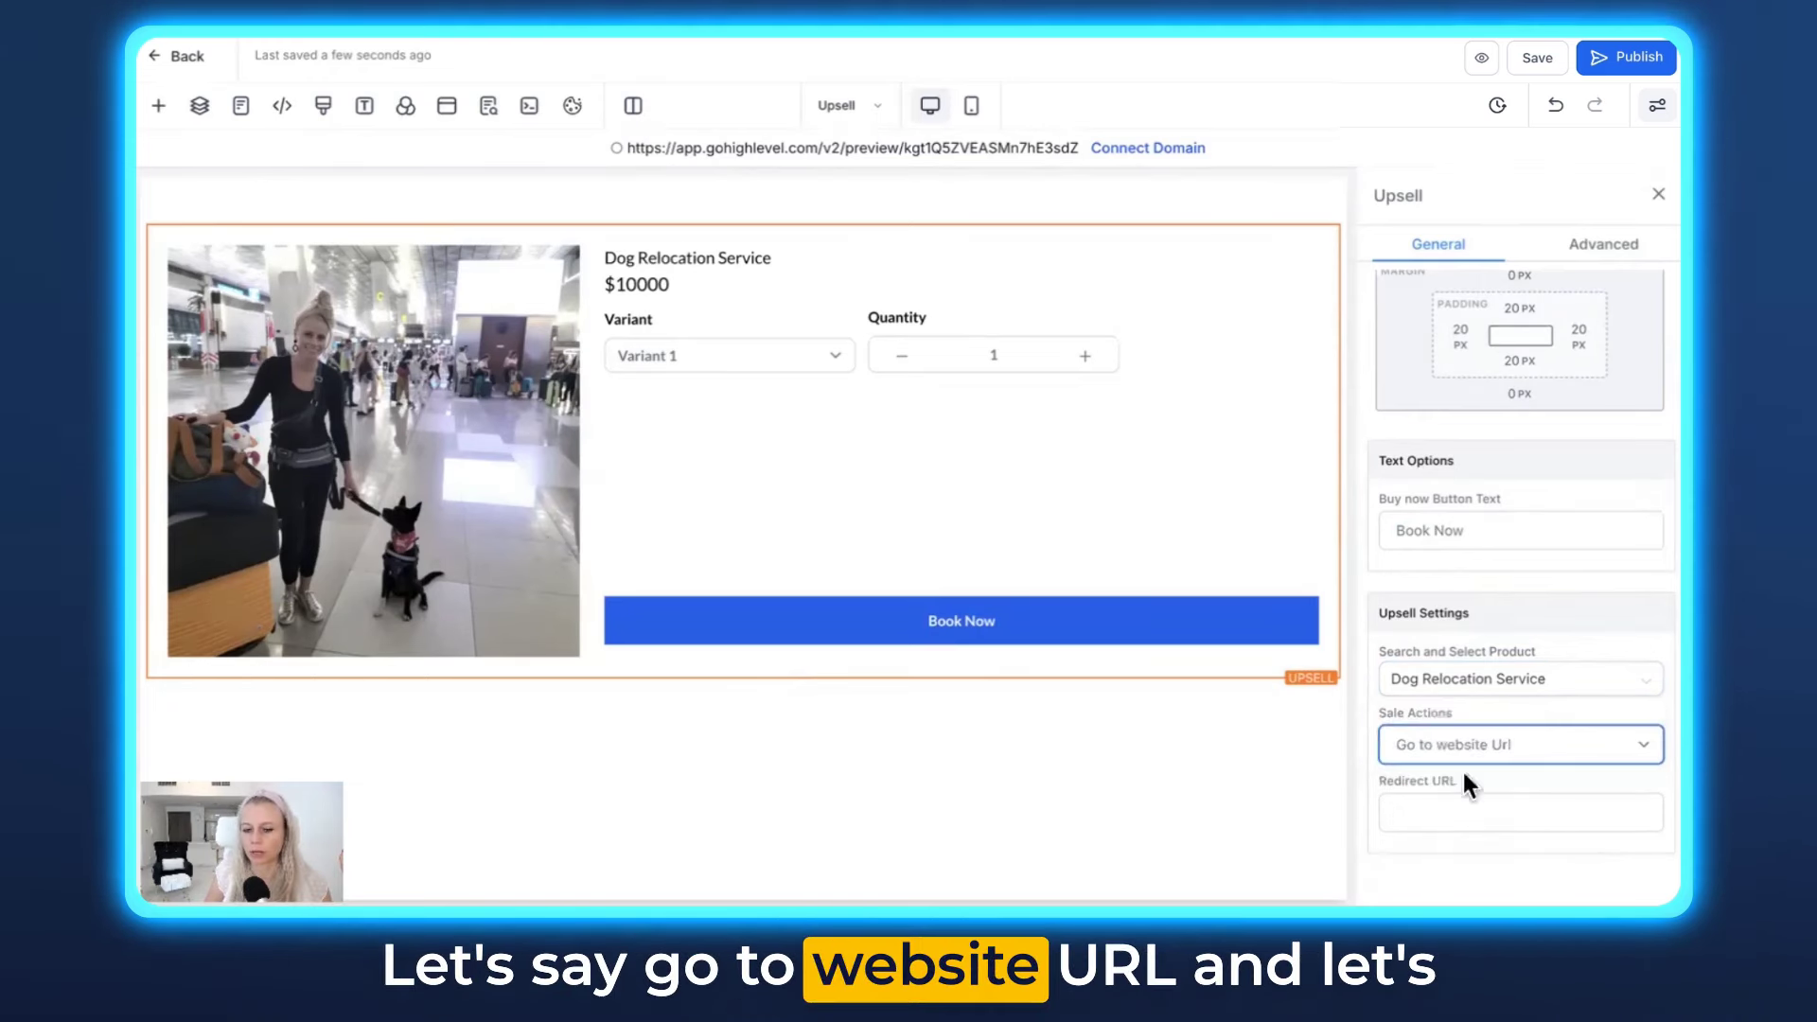
left_click(1553, 807)
left_click(1584, 812)
scroll(1552, 873, "down", 2)
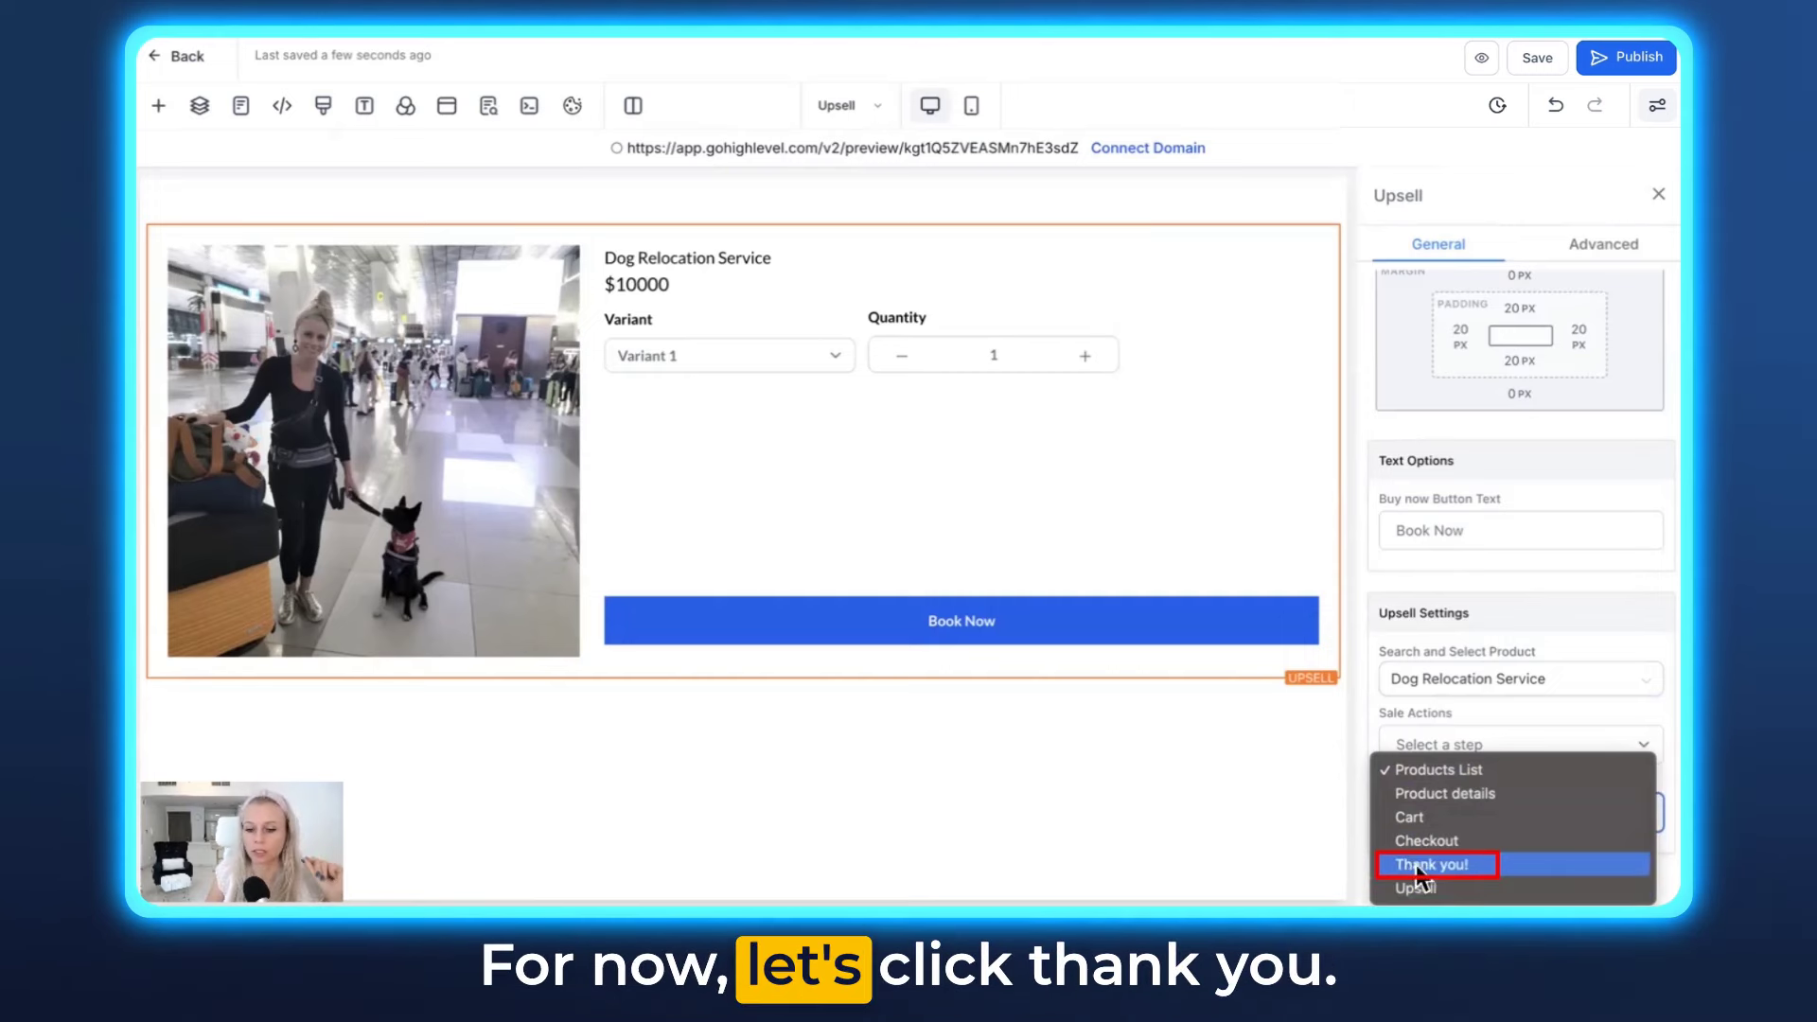
left_click(1493, 864)
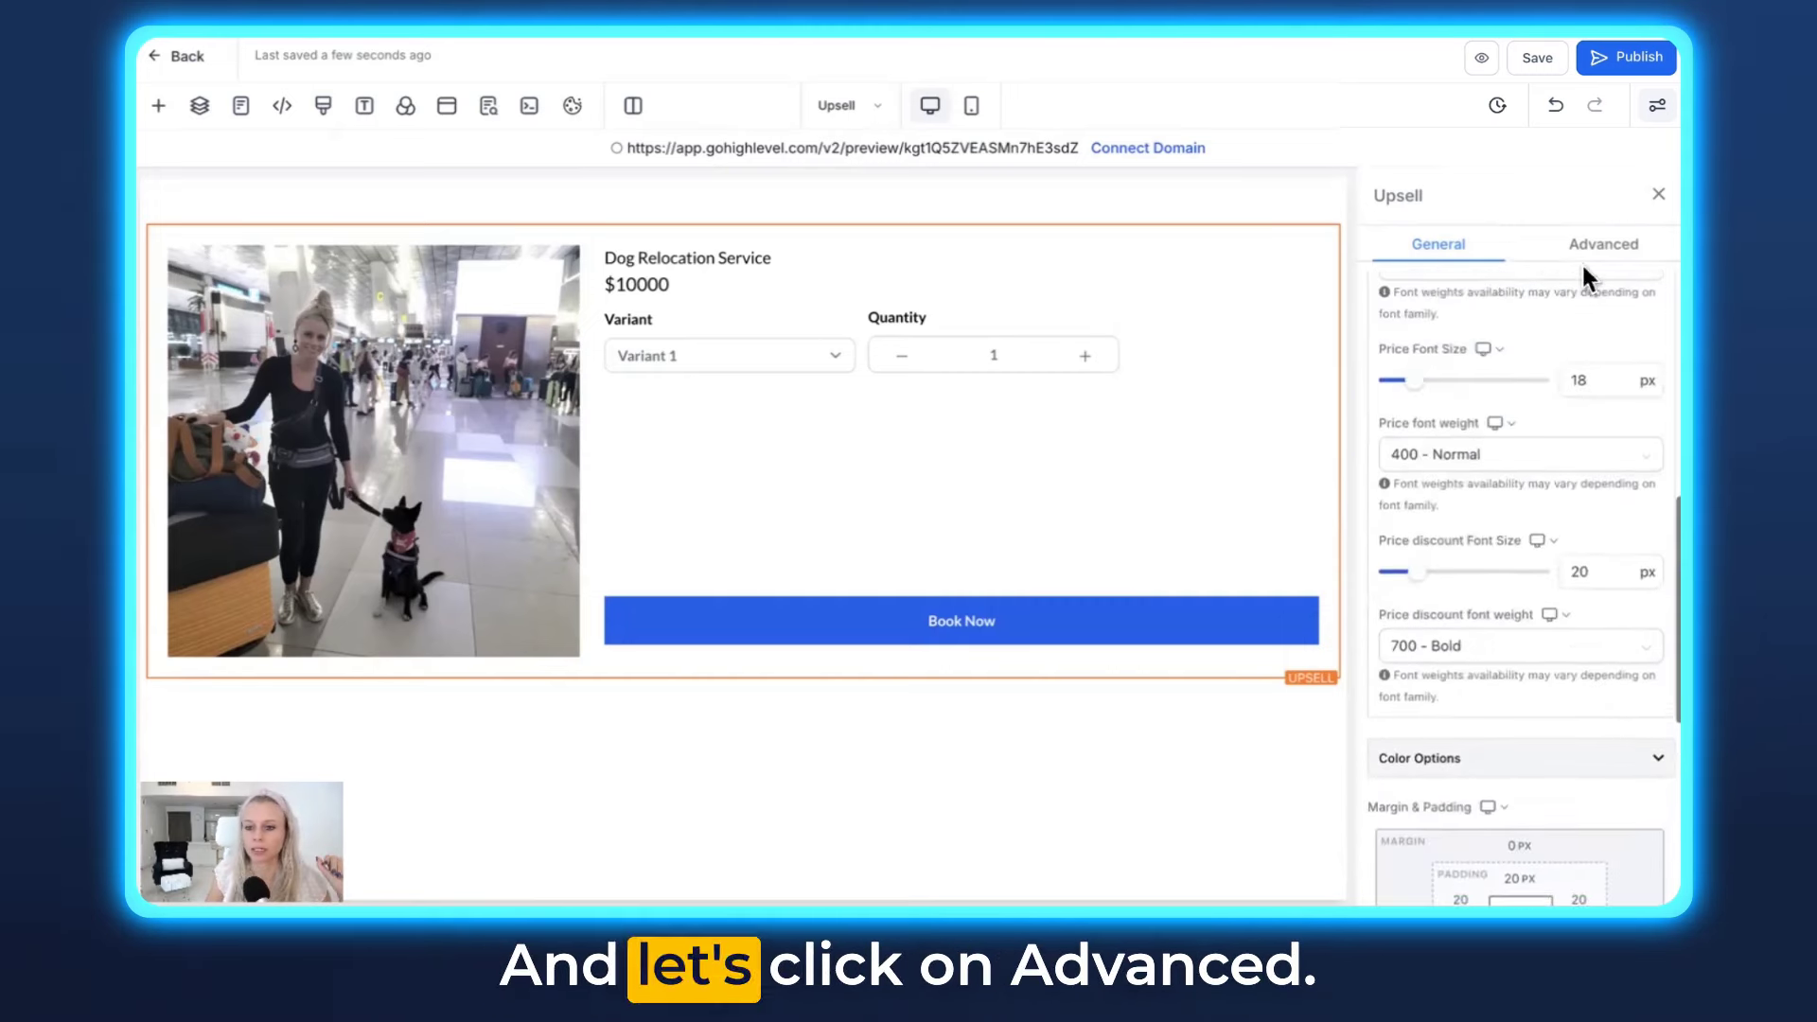
Review the Upsell's Advanced settings: borders, shadow, custom class and visibility
left_click(1606, 248)
double_click(1420, 399)
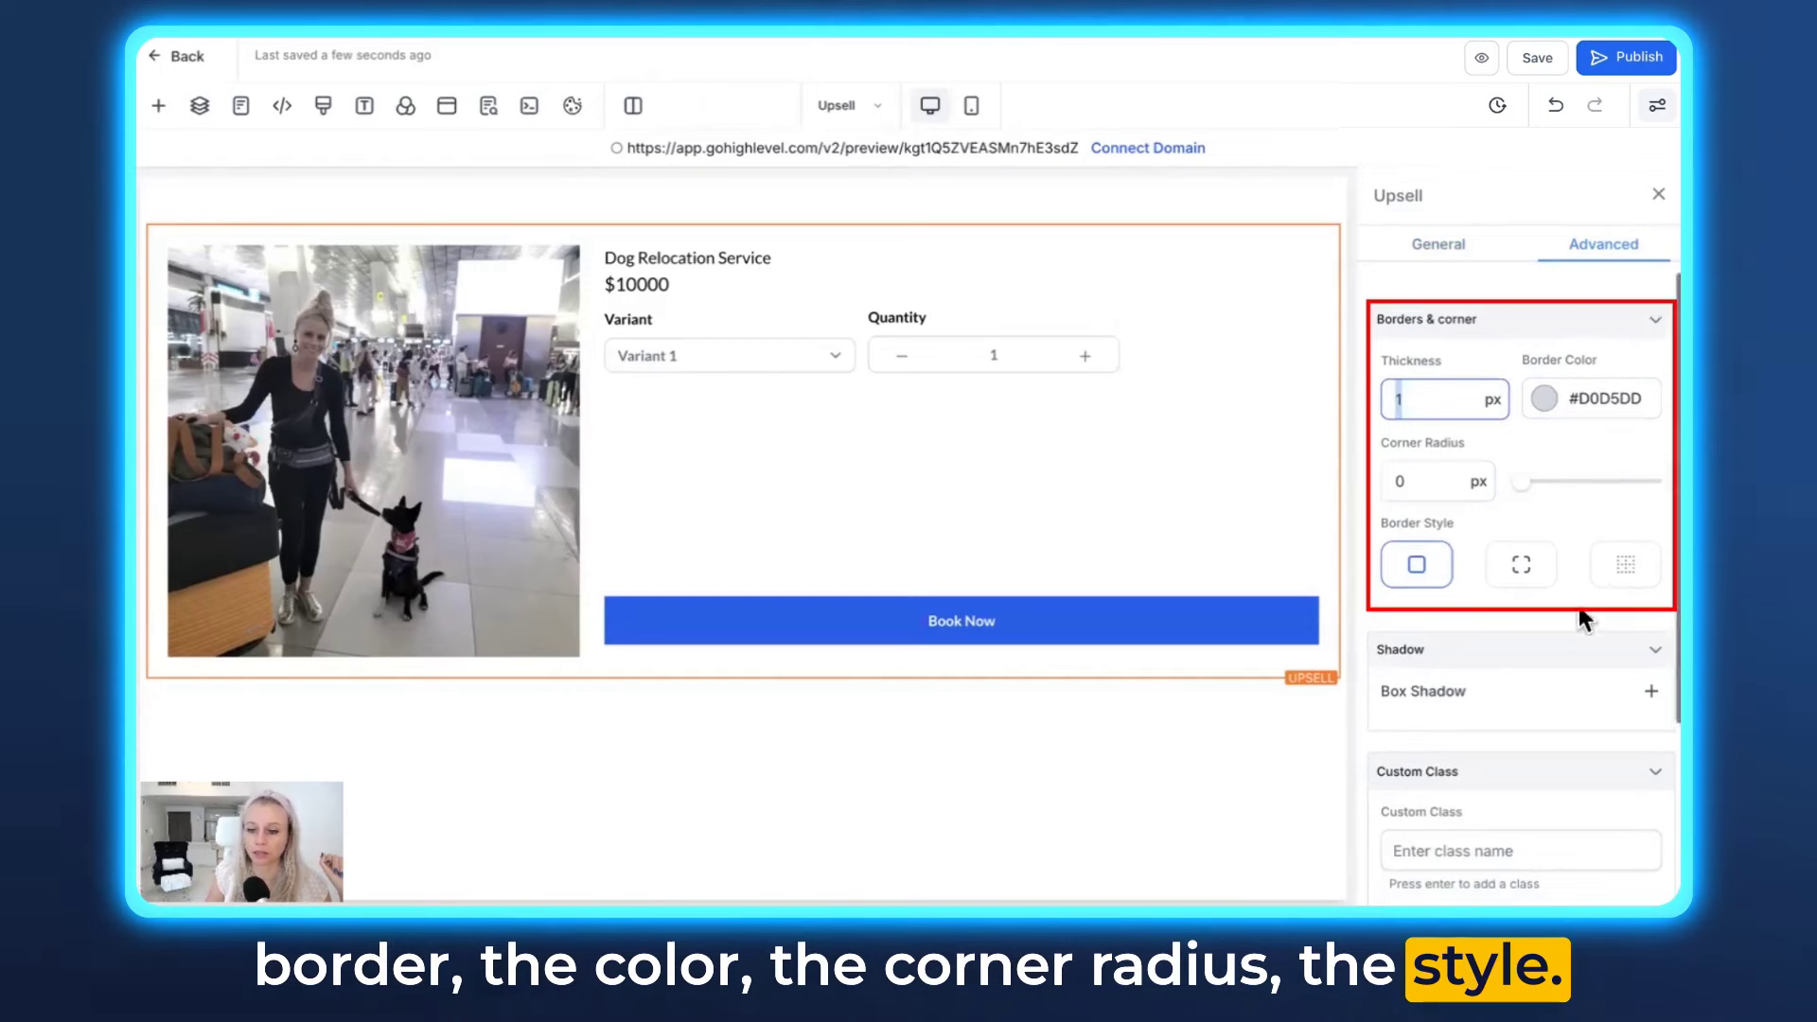
scroll(1579, 605, "down", 3)
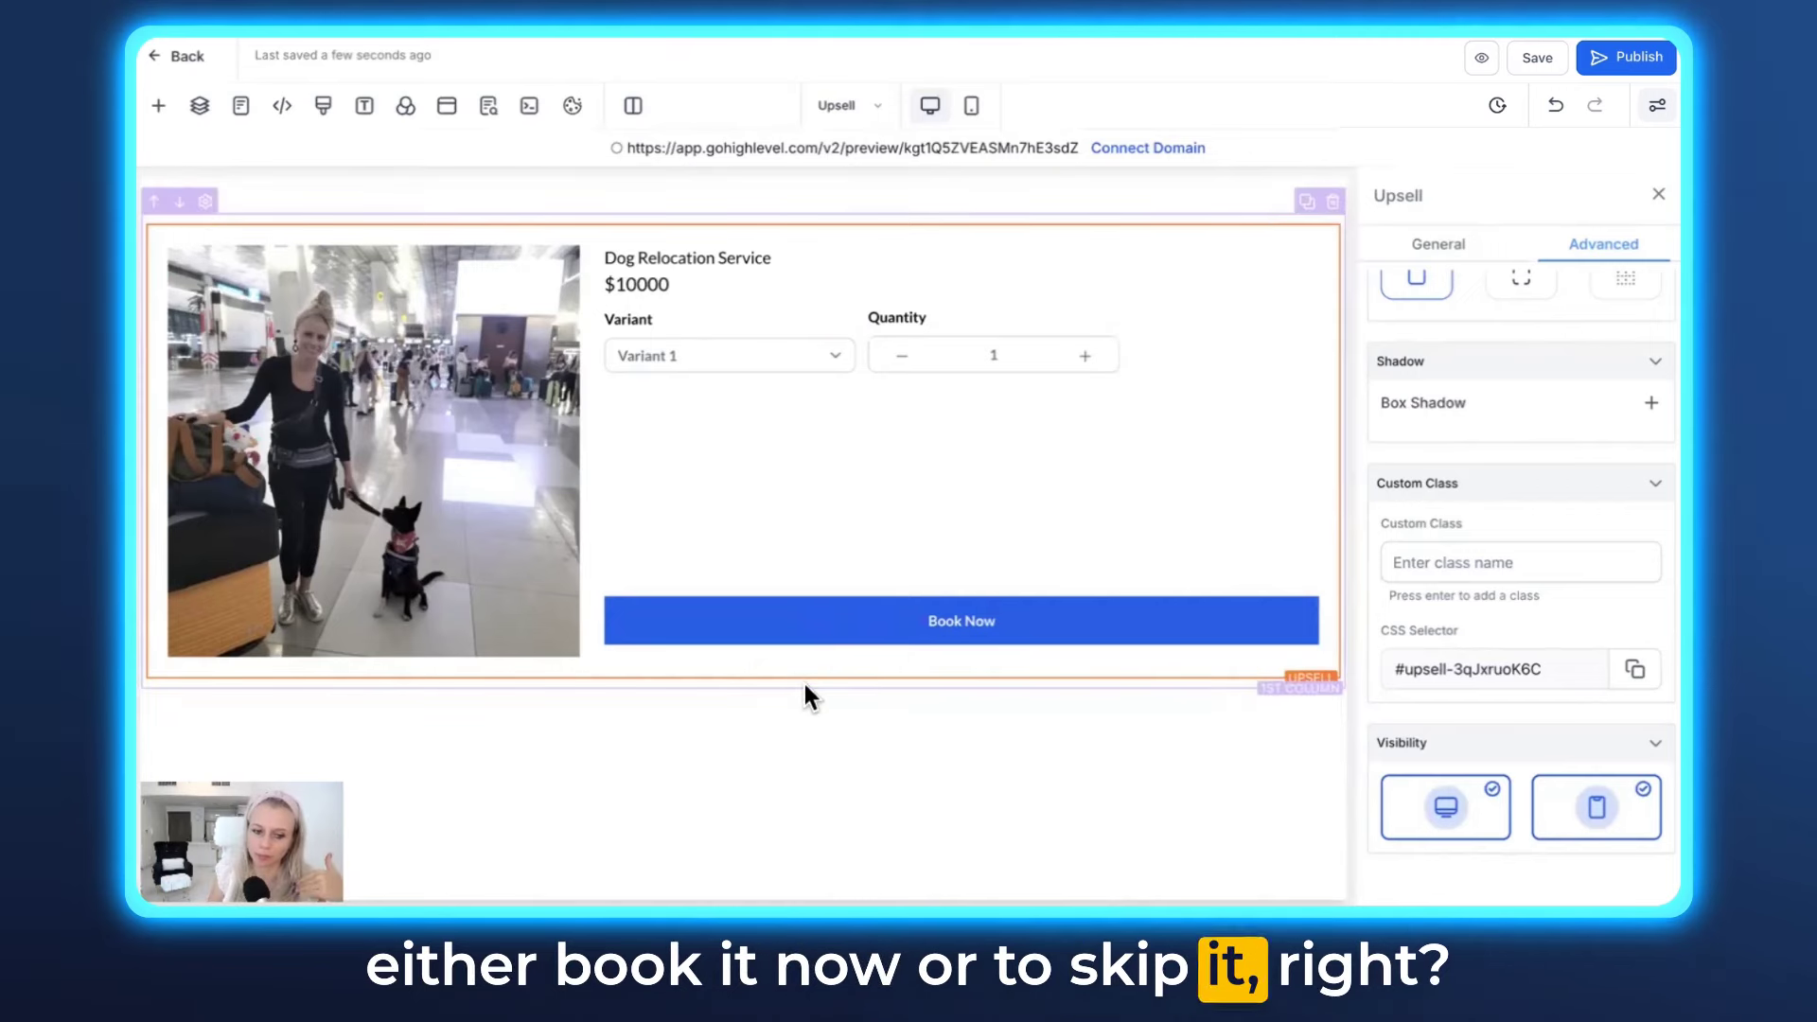
Add a button below the upsell labelled Skip Now
left_click(743, 677)
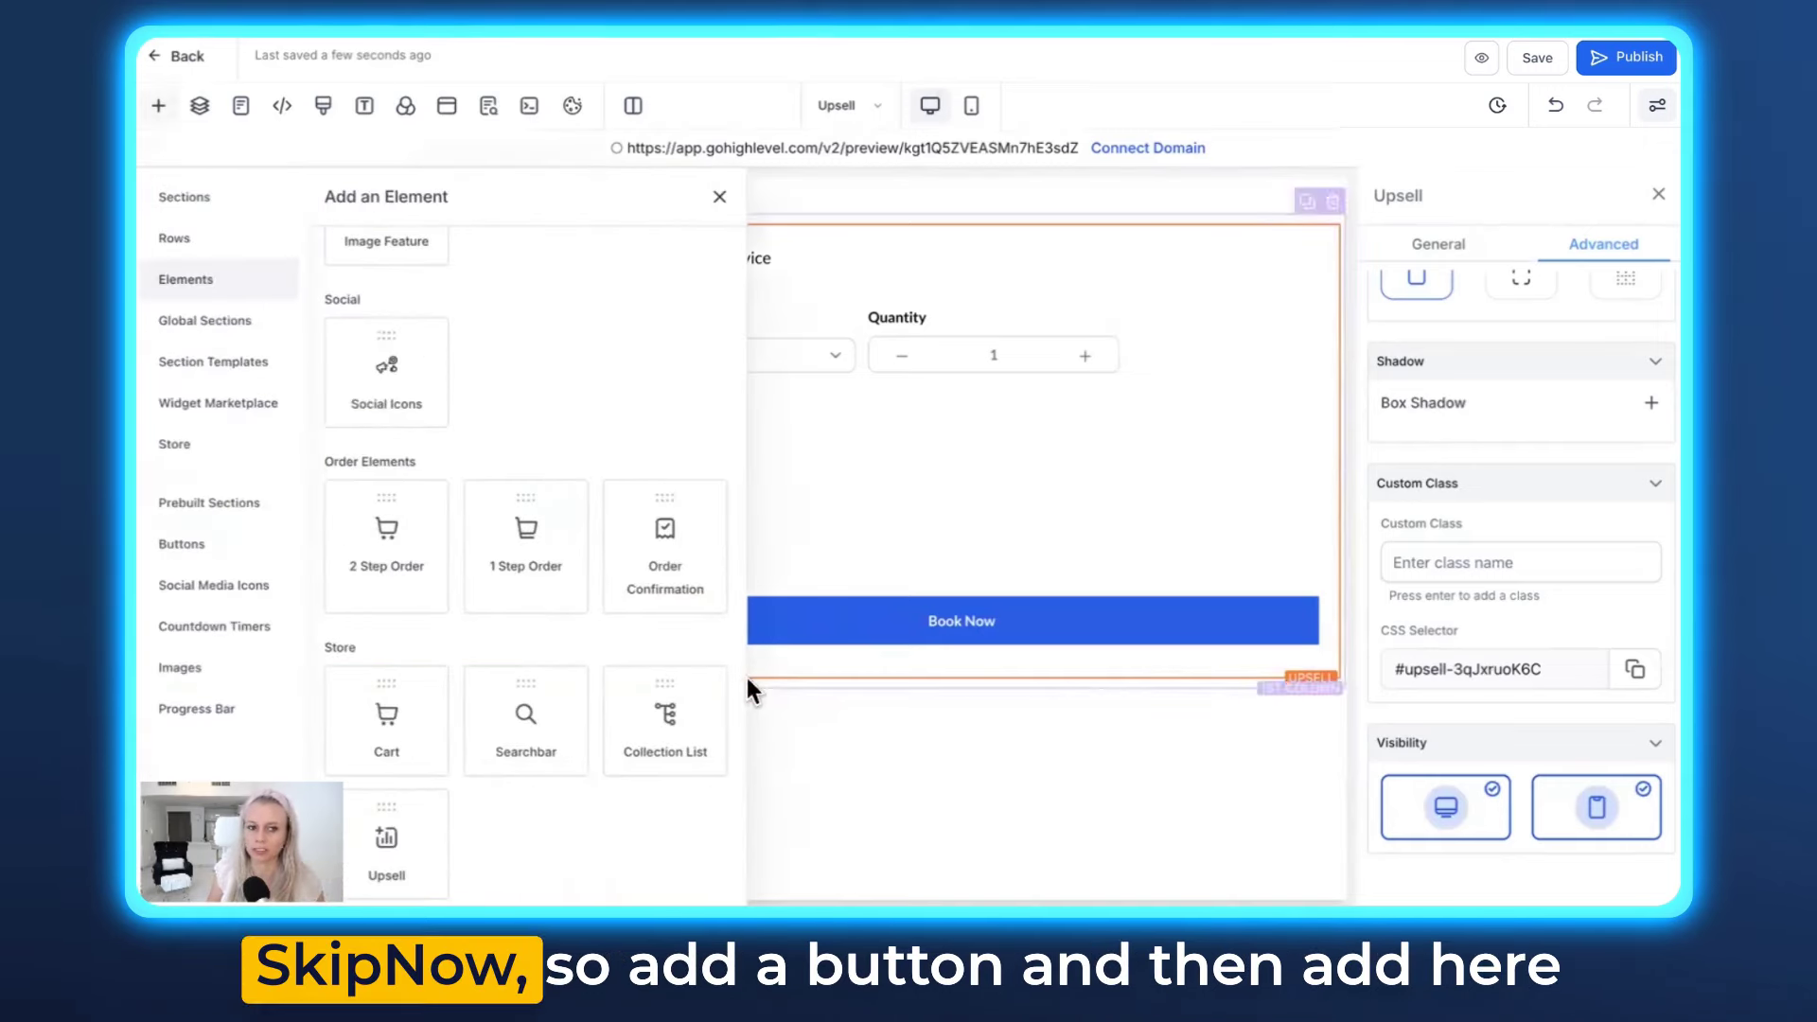
type("but")
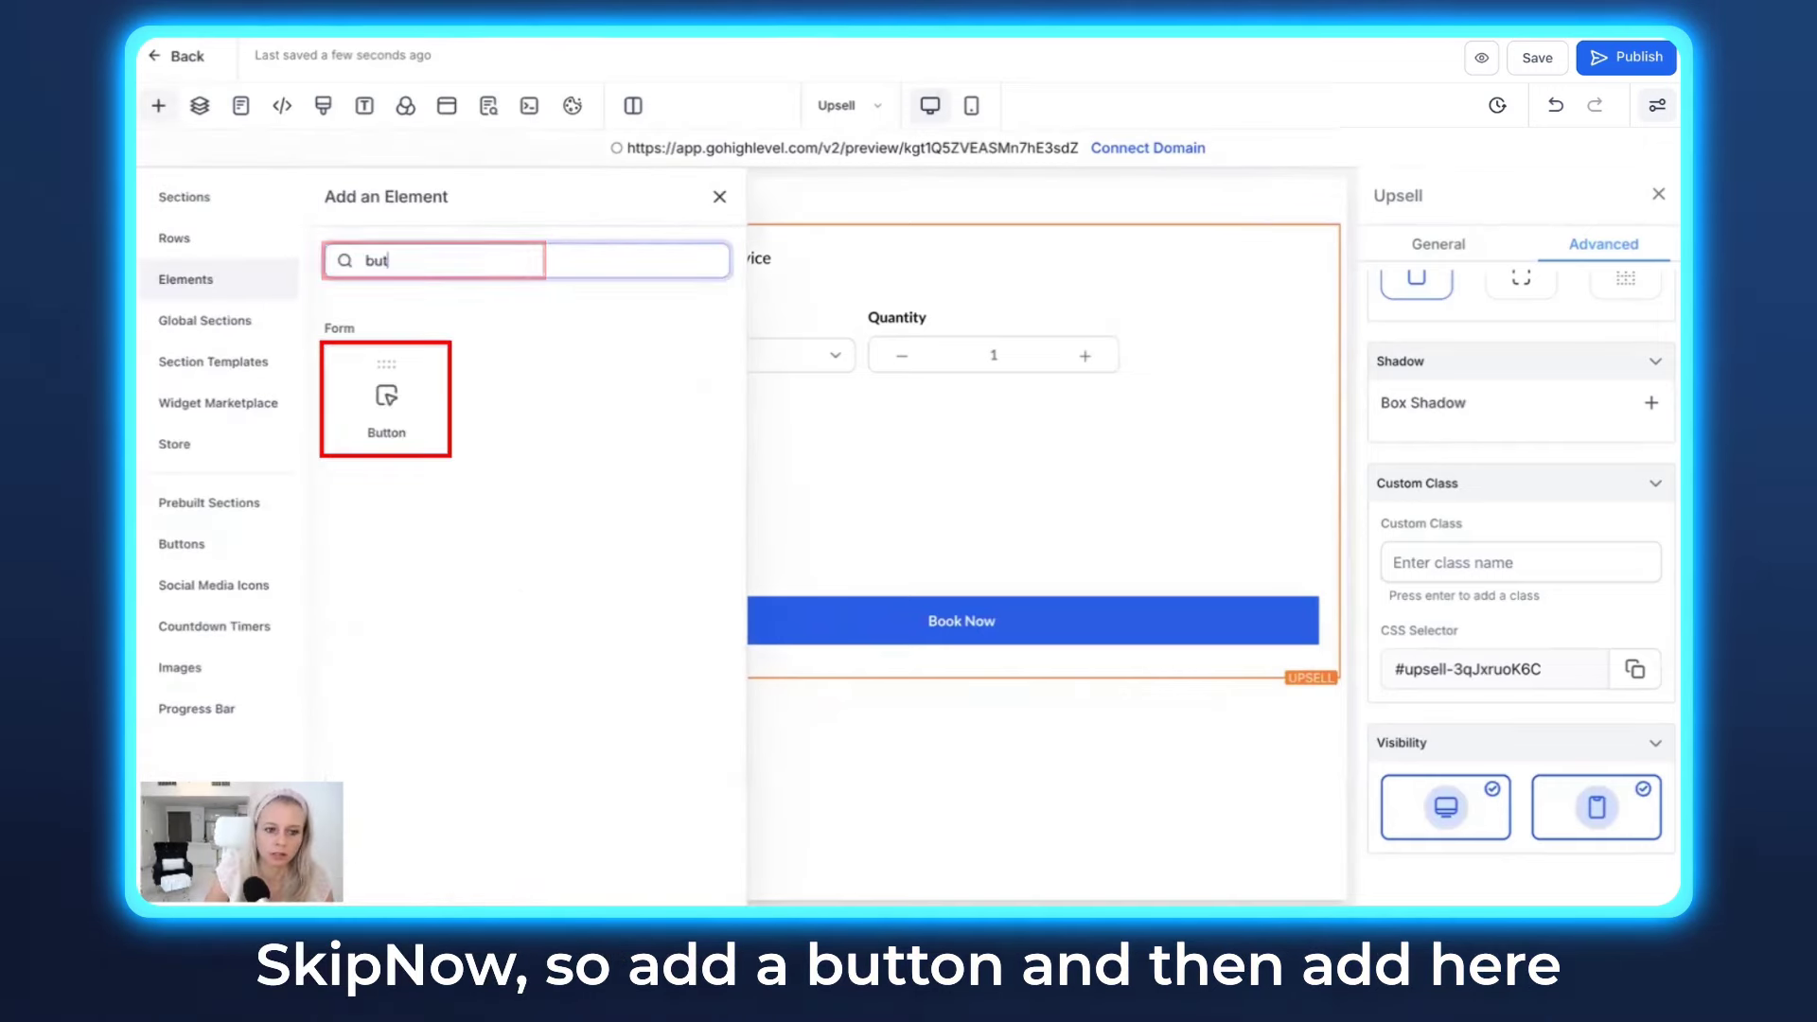
left_click(386, 402)
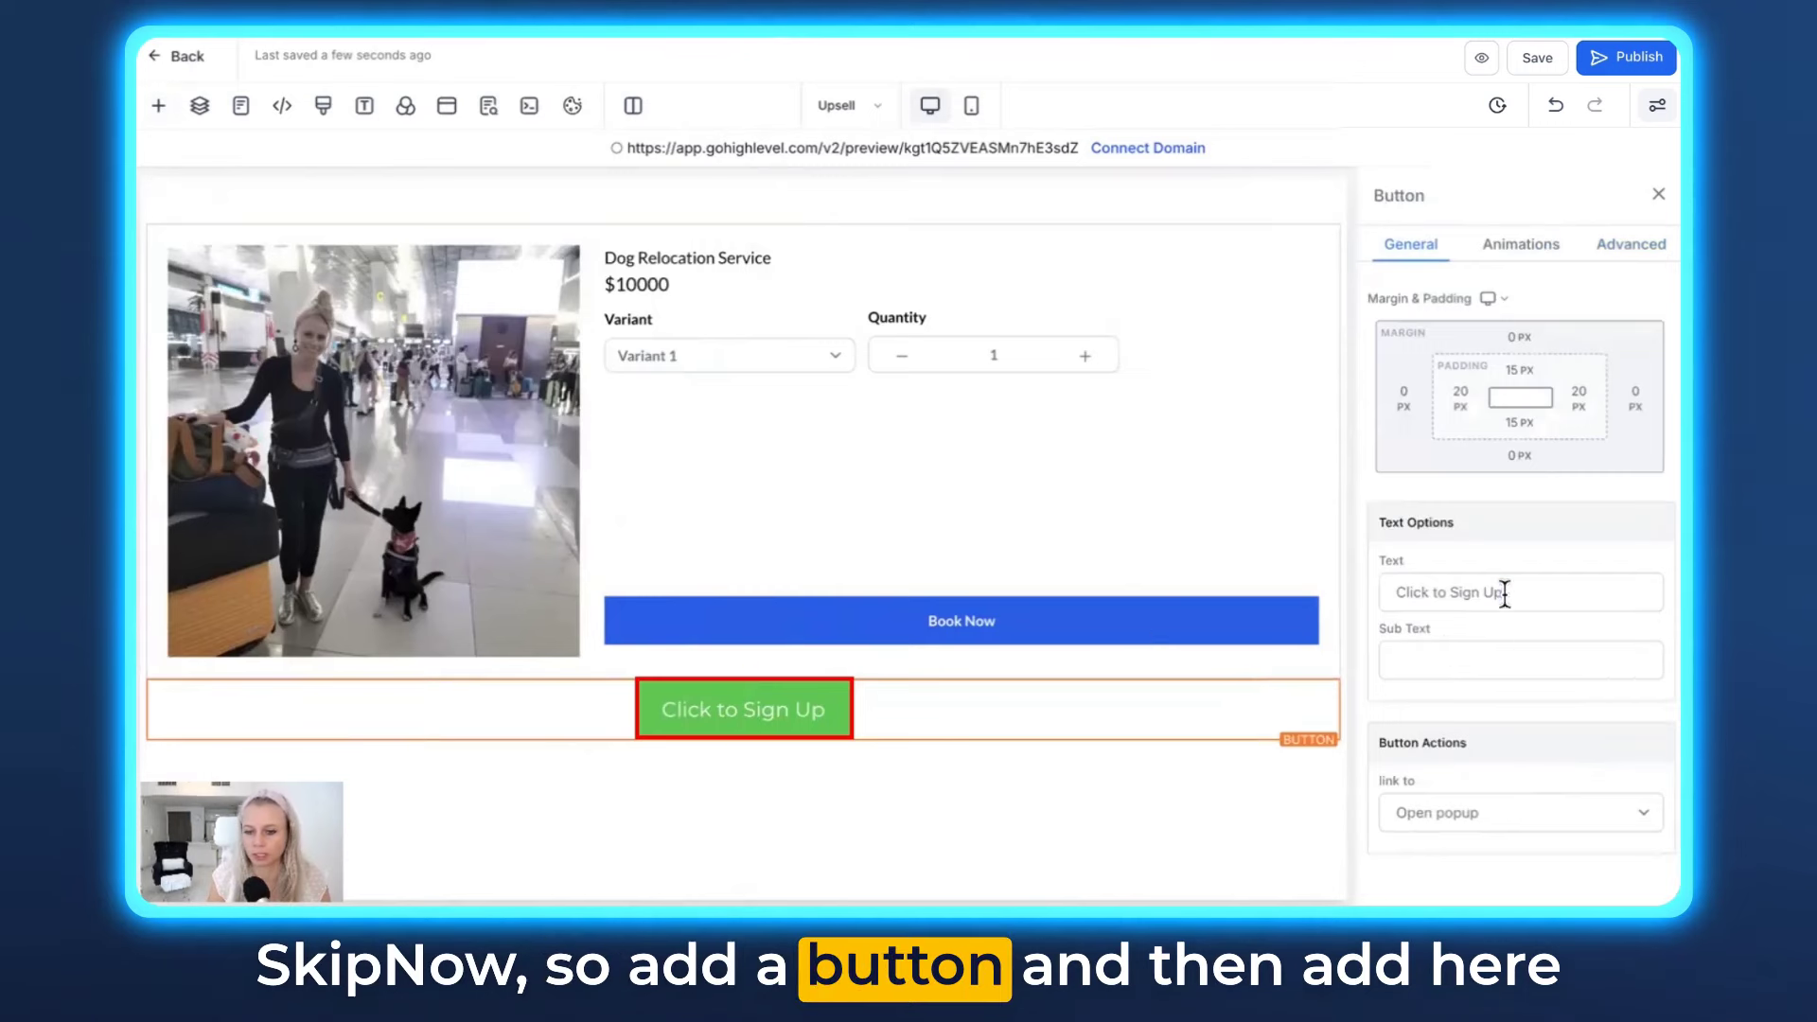
type("Skip Now")
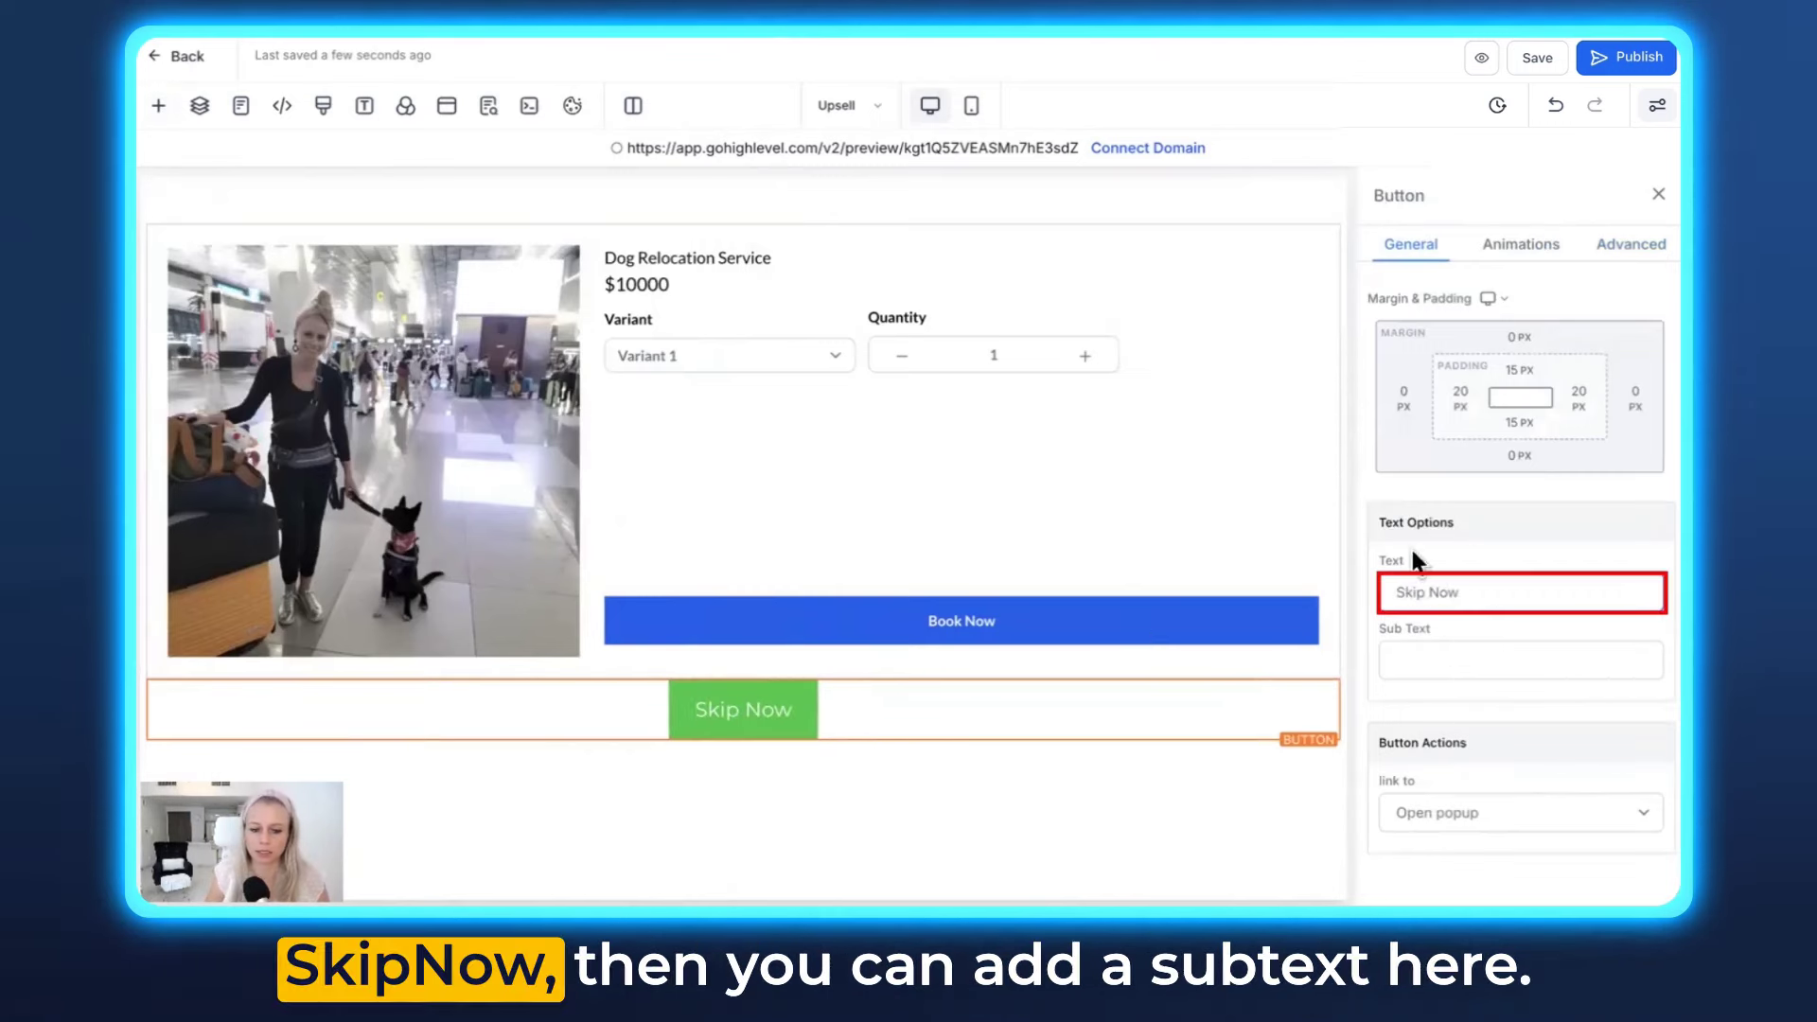
Give the button the subtext "I don't like my pet and I like to travel alone"
left_click(1426, 675)
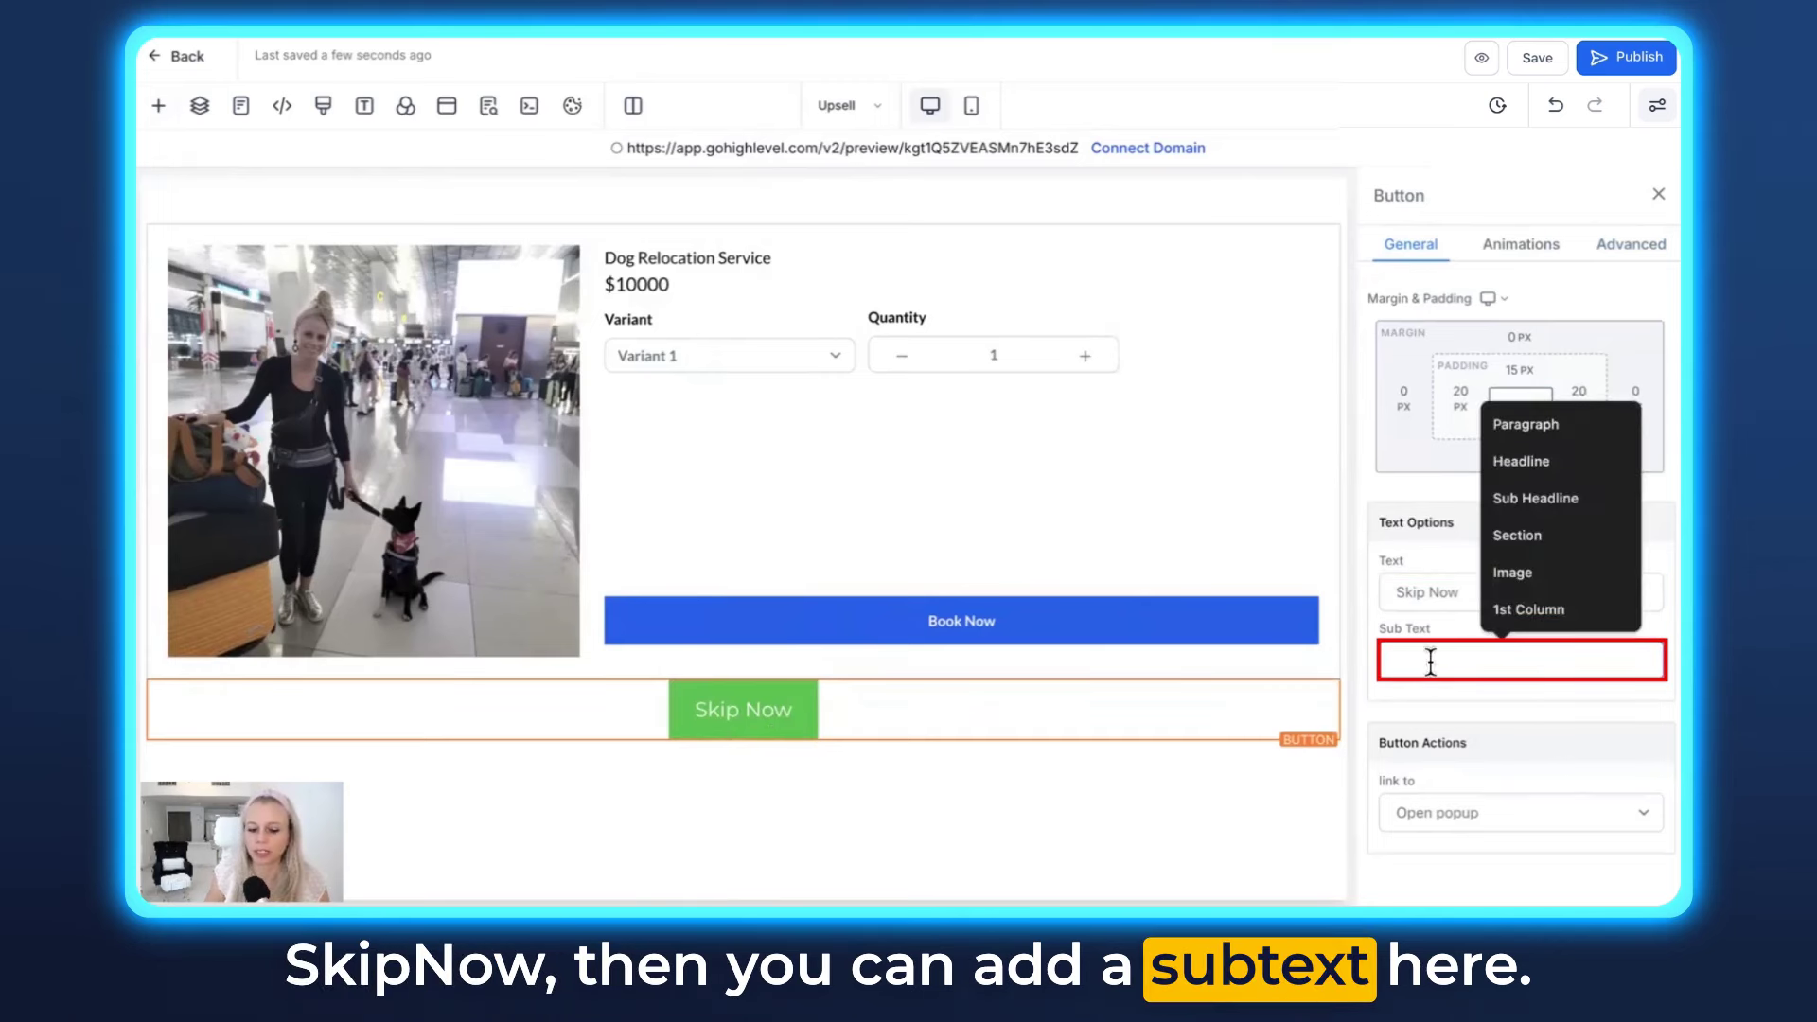
type("I don't like my")
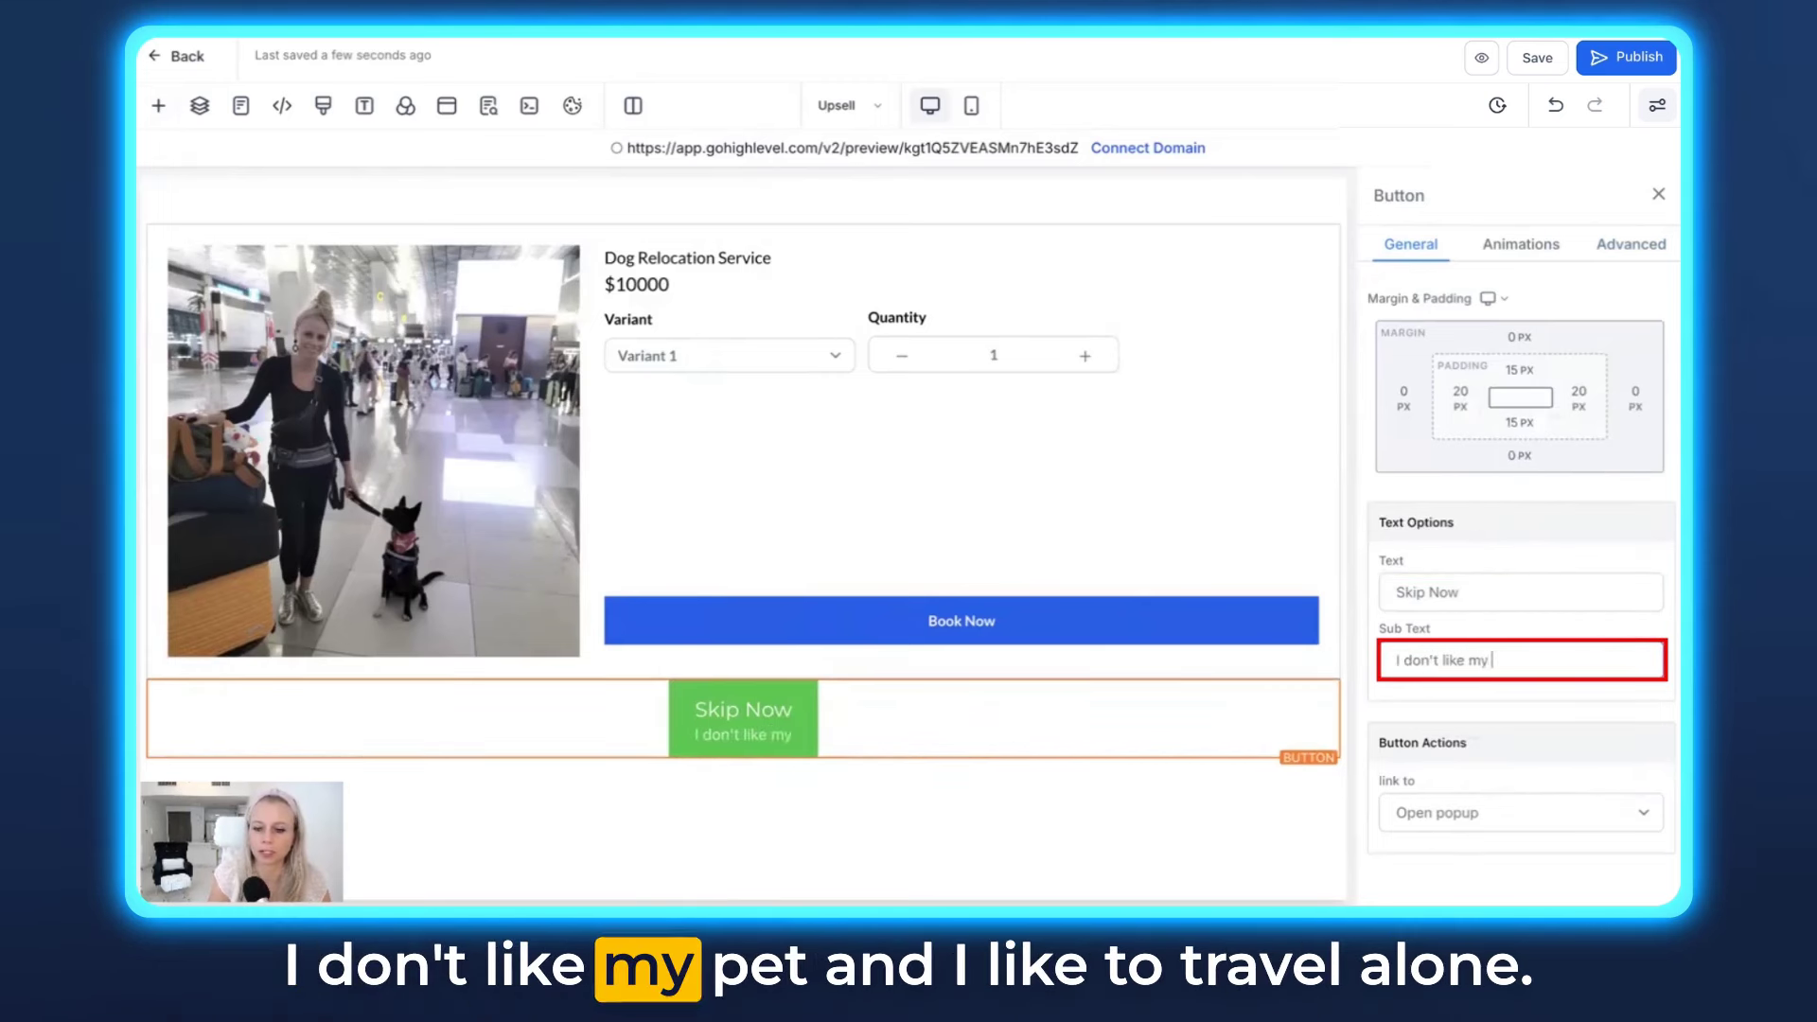
type("pet and I like t")
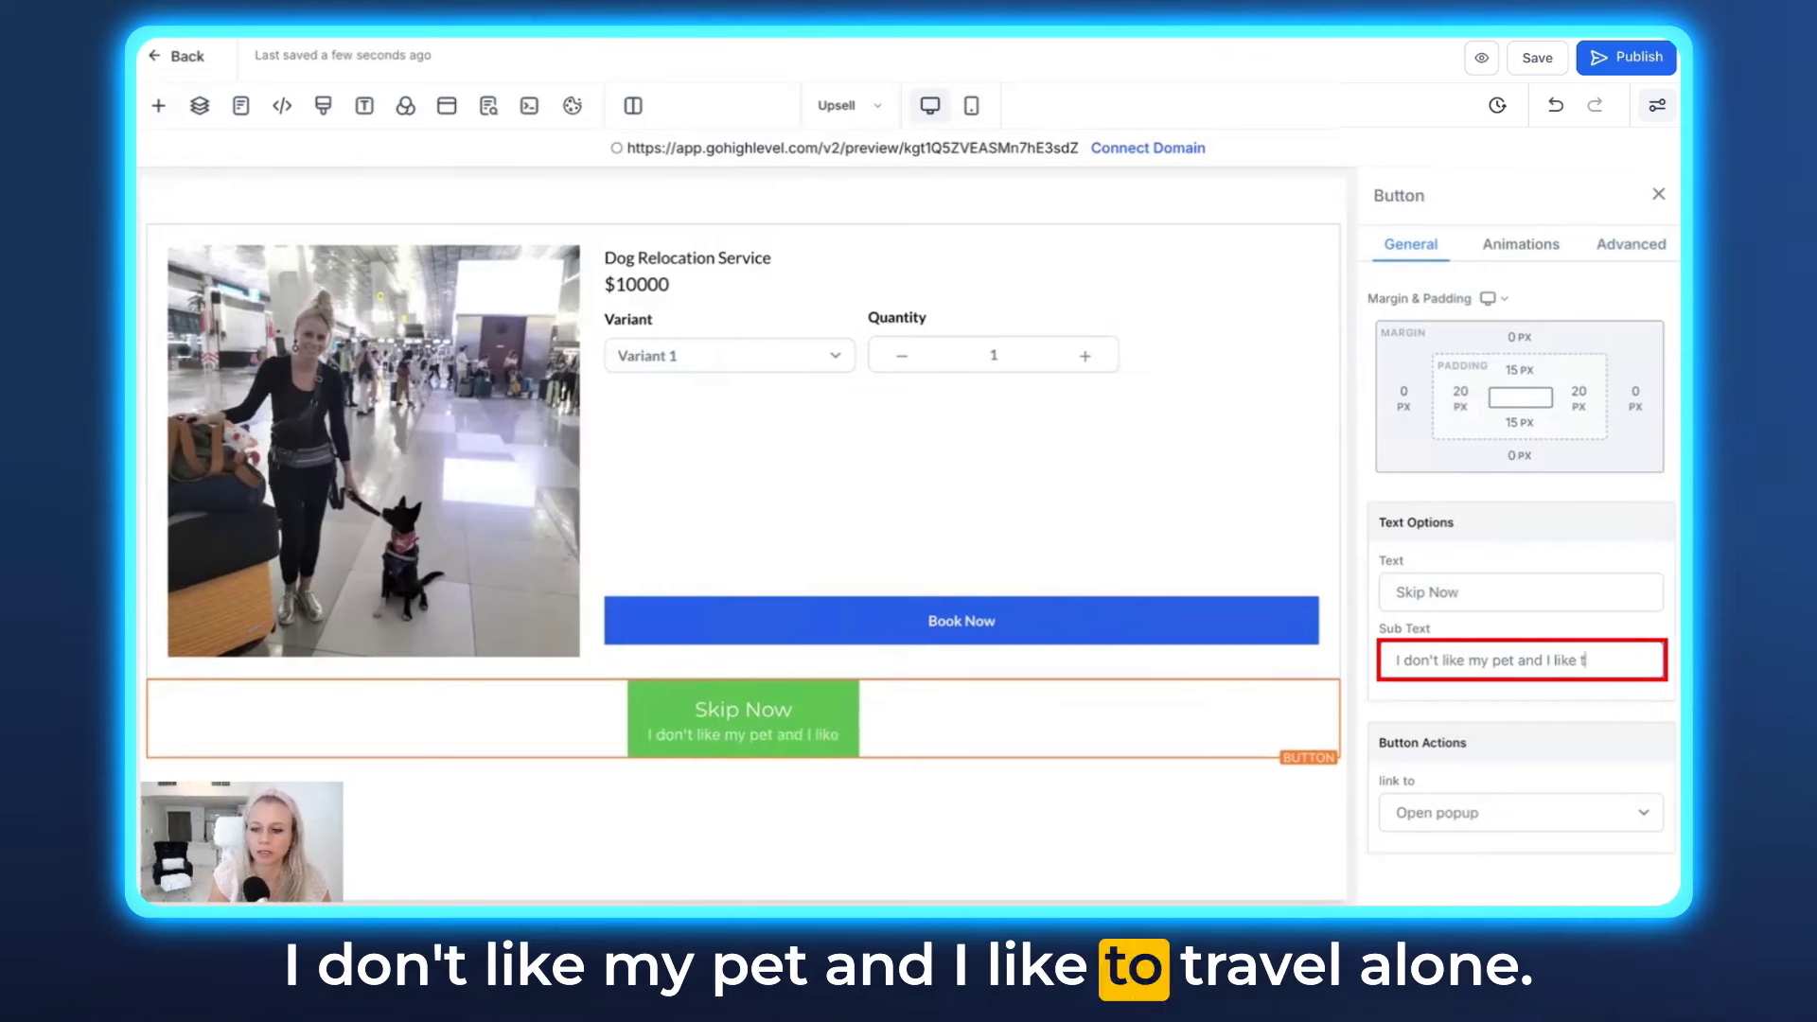
type("o travl alon")
type("ne")
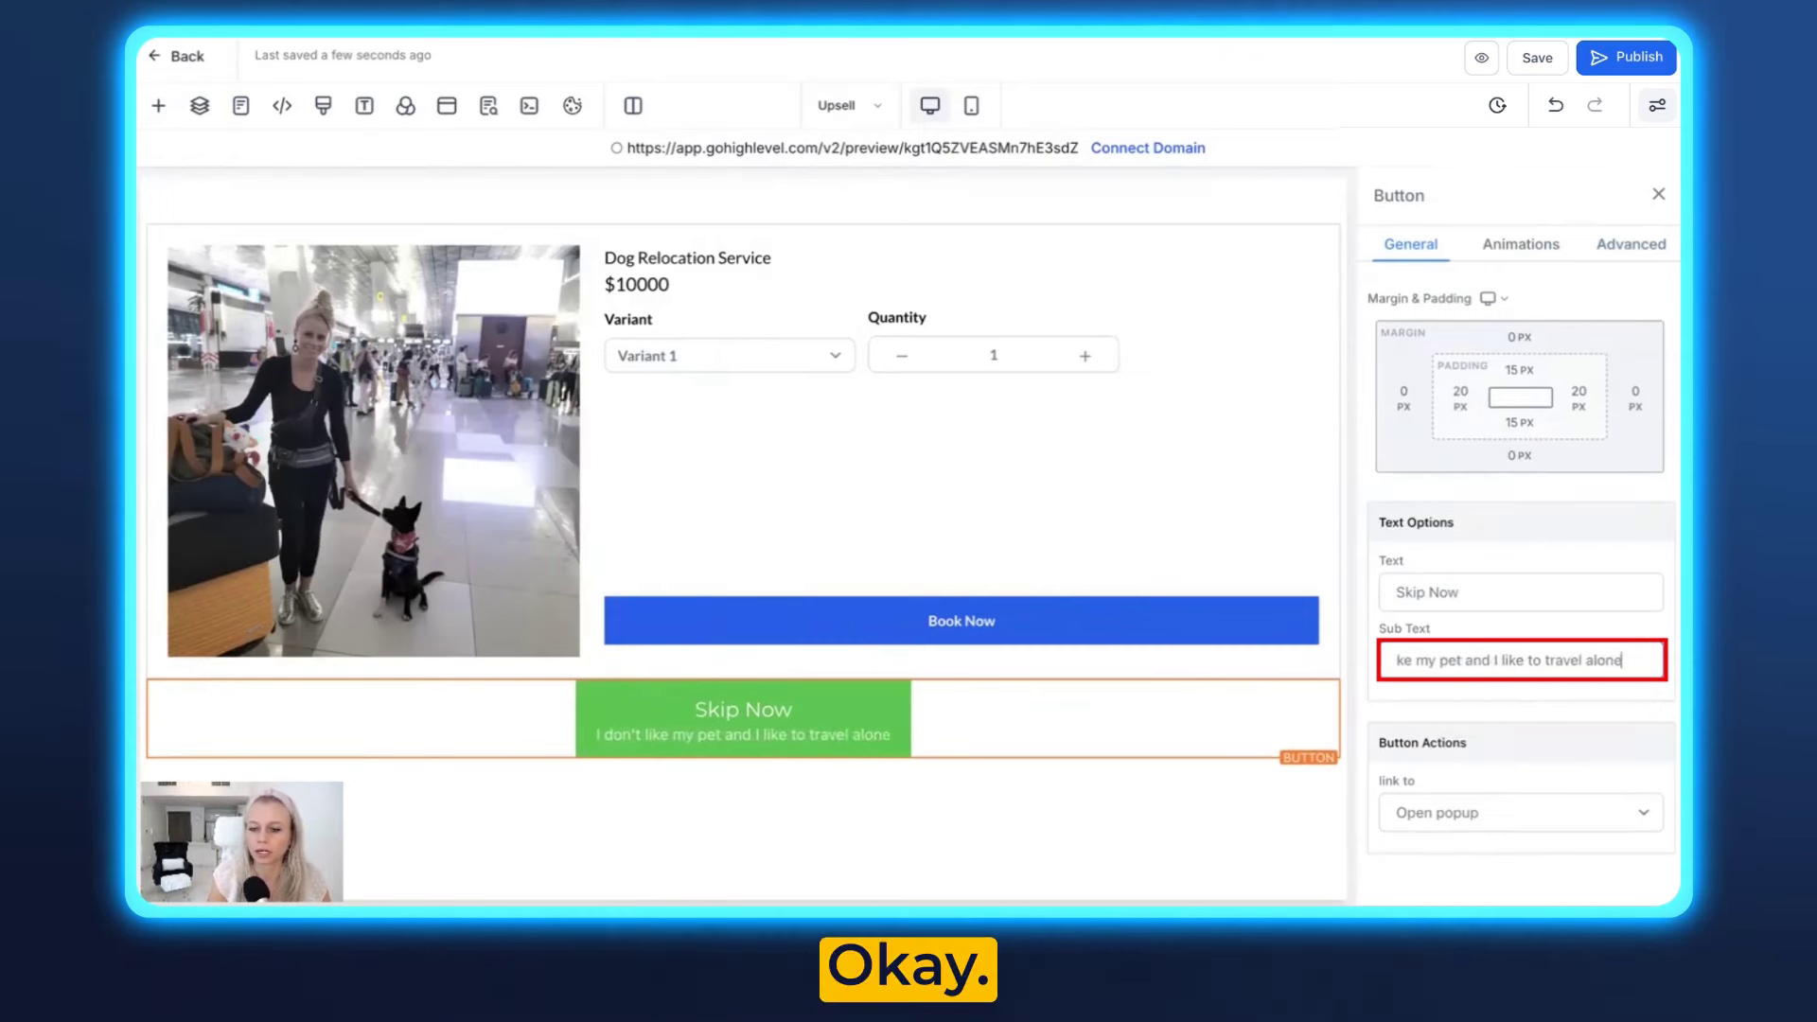
key("ctrl+a")
type("I don't like my pet and I like to travel alone")
left_click(1461, 643)
left_click_drag(1465, 659, 1396, 660)
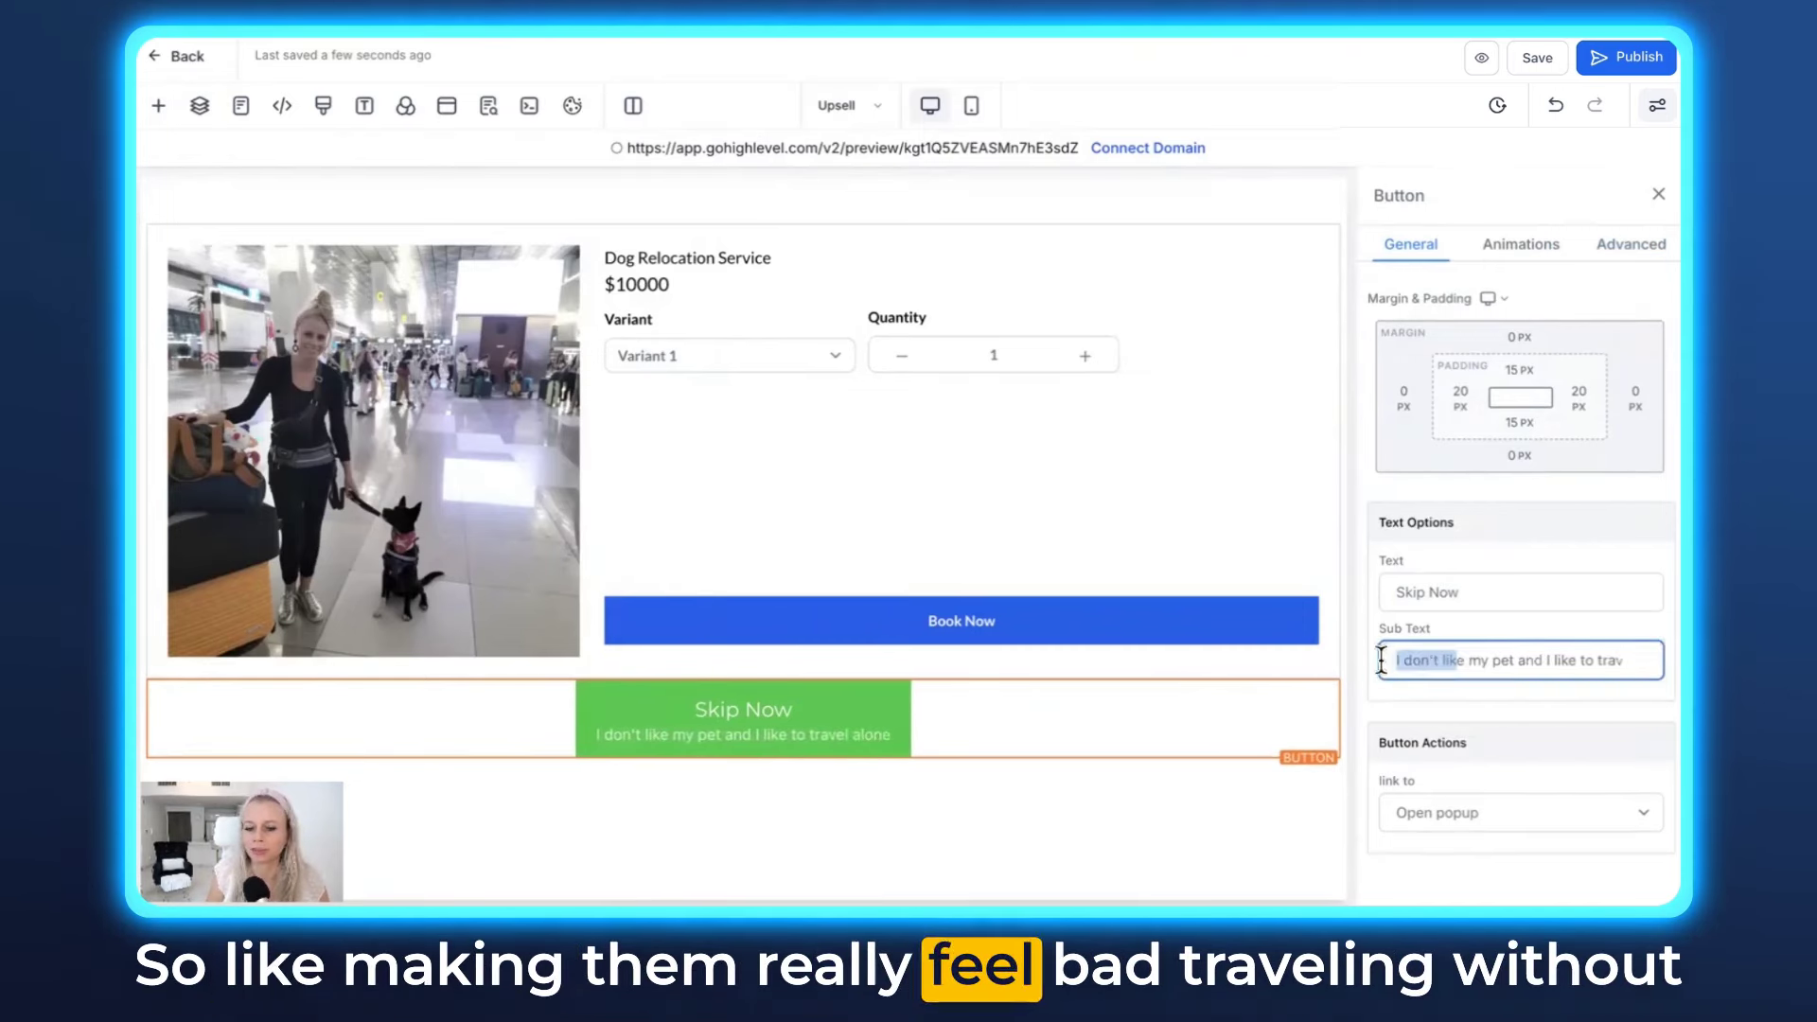
left_click(1448, 667)
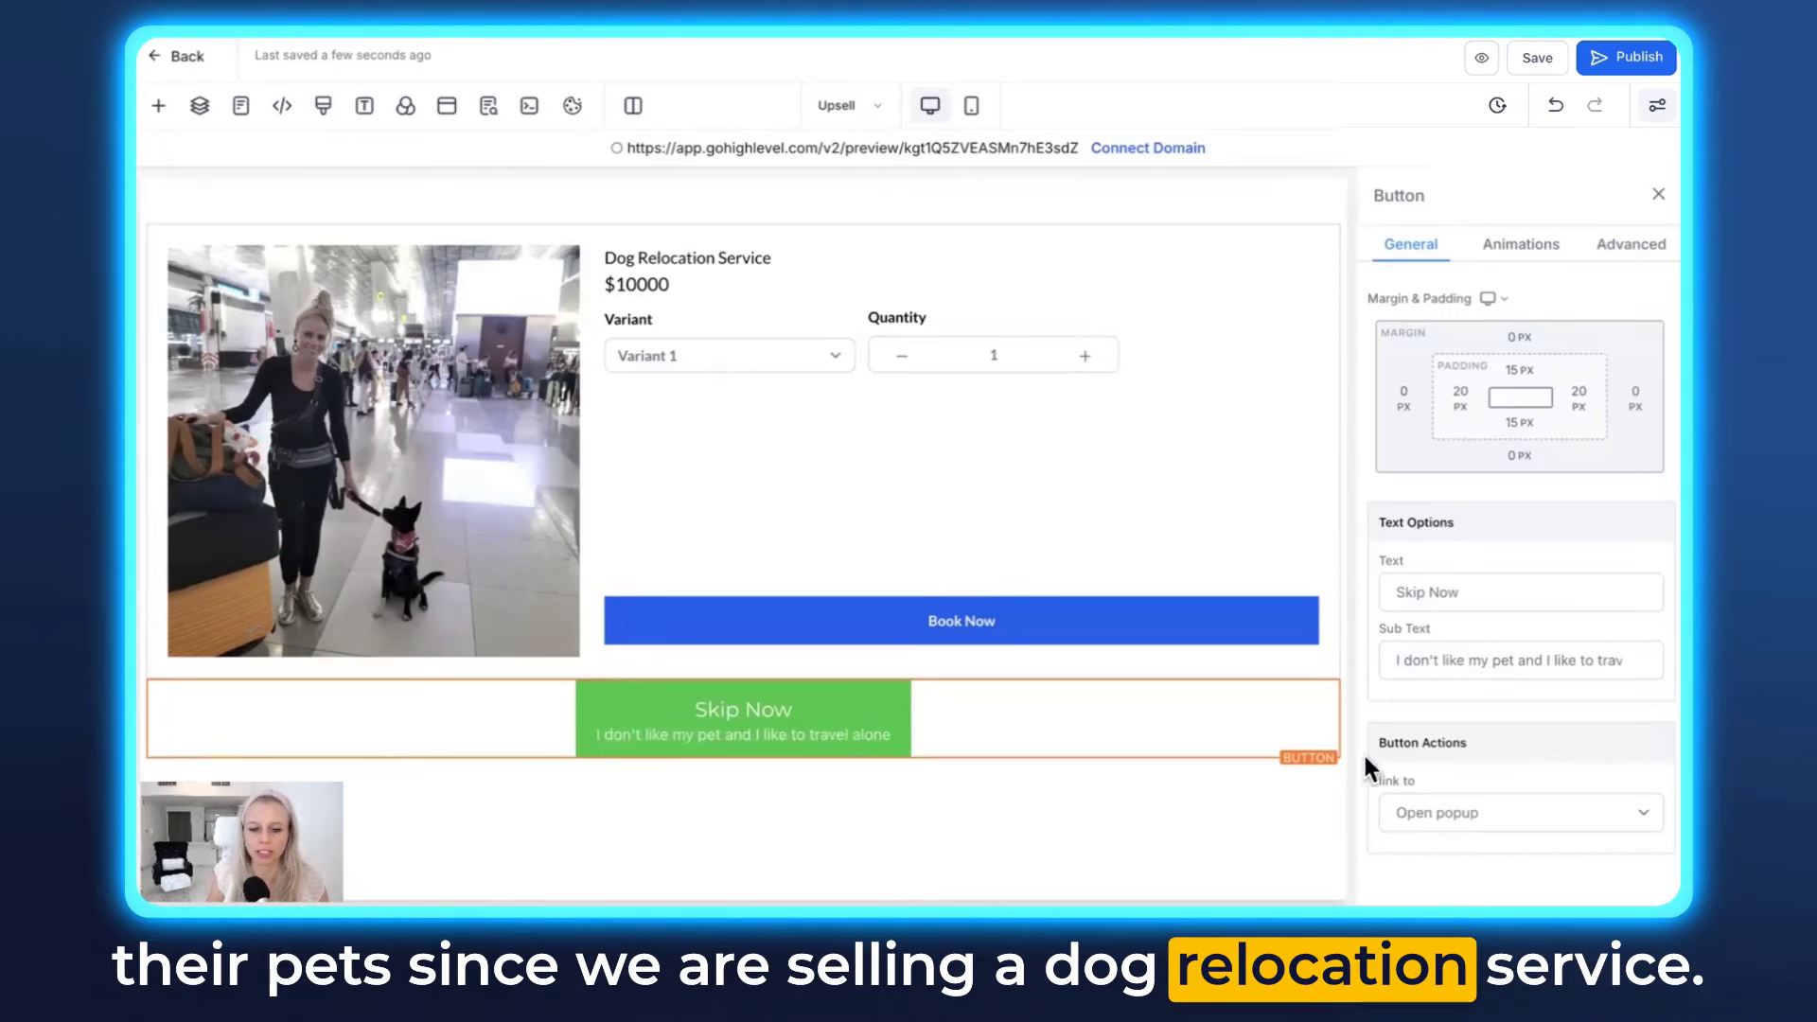
Set the Skip Now button's link to Go to Page, targeting Thank you!
left_click(1570, 810)
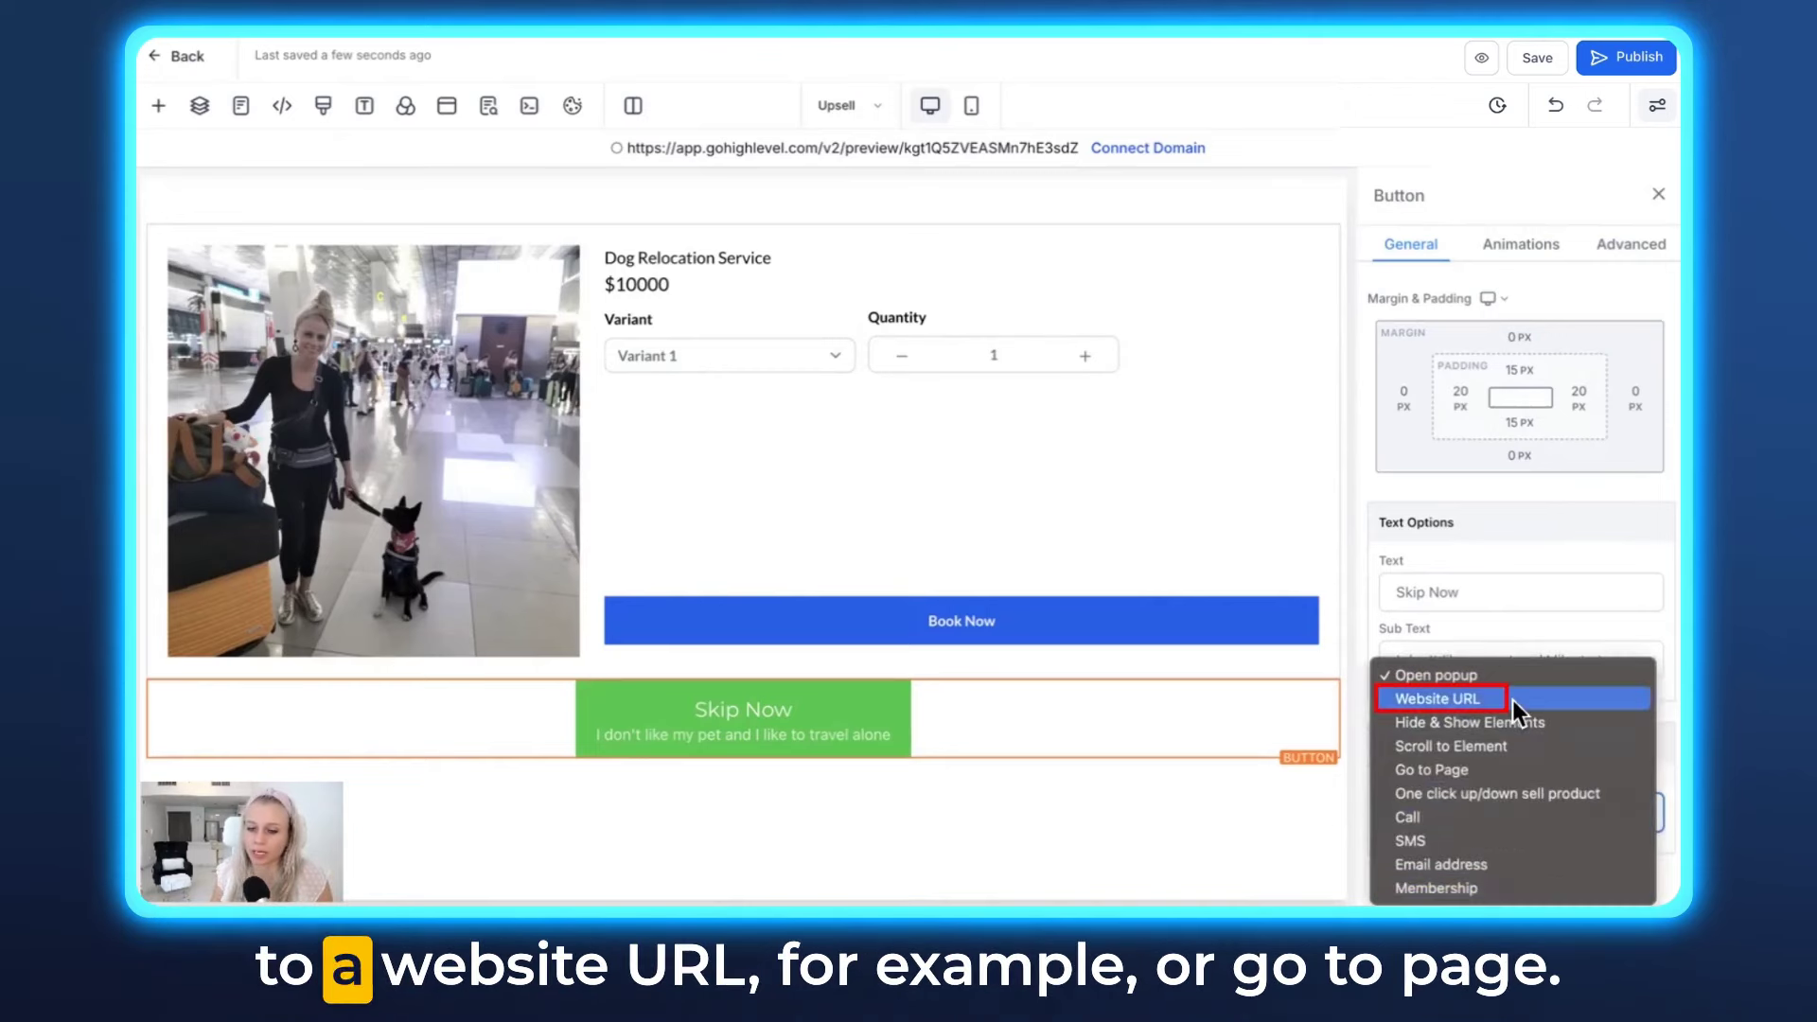
left_click(1511, 774)
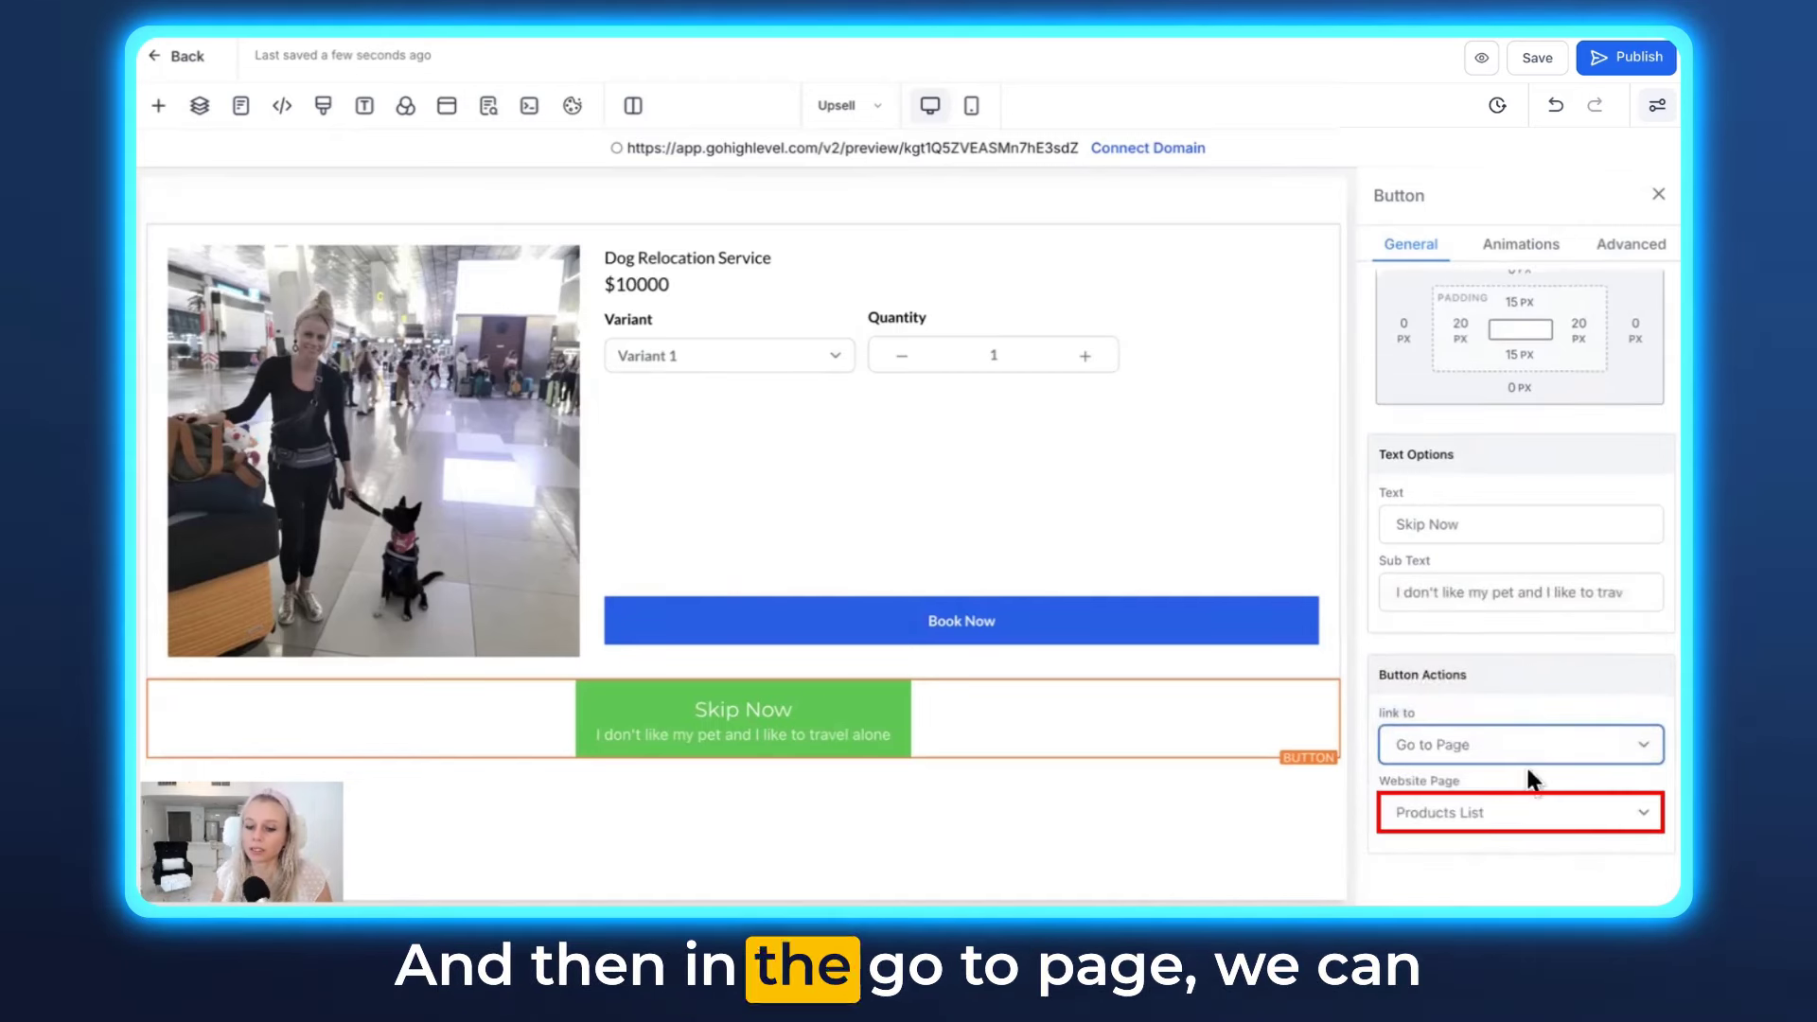
left_click(1552, 806)
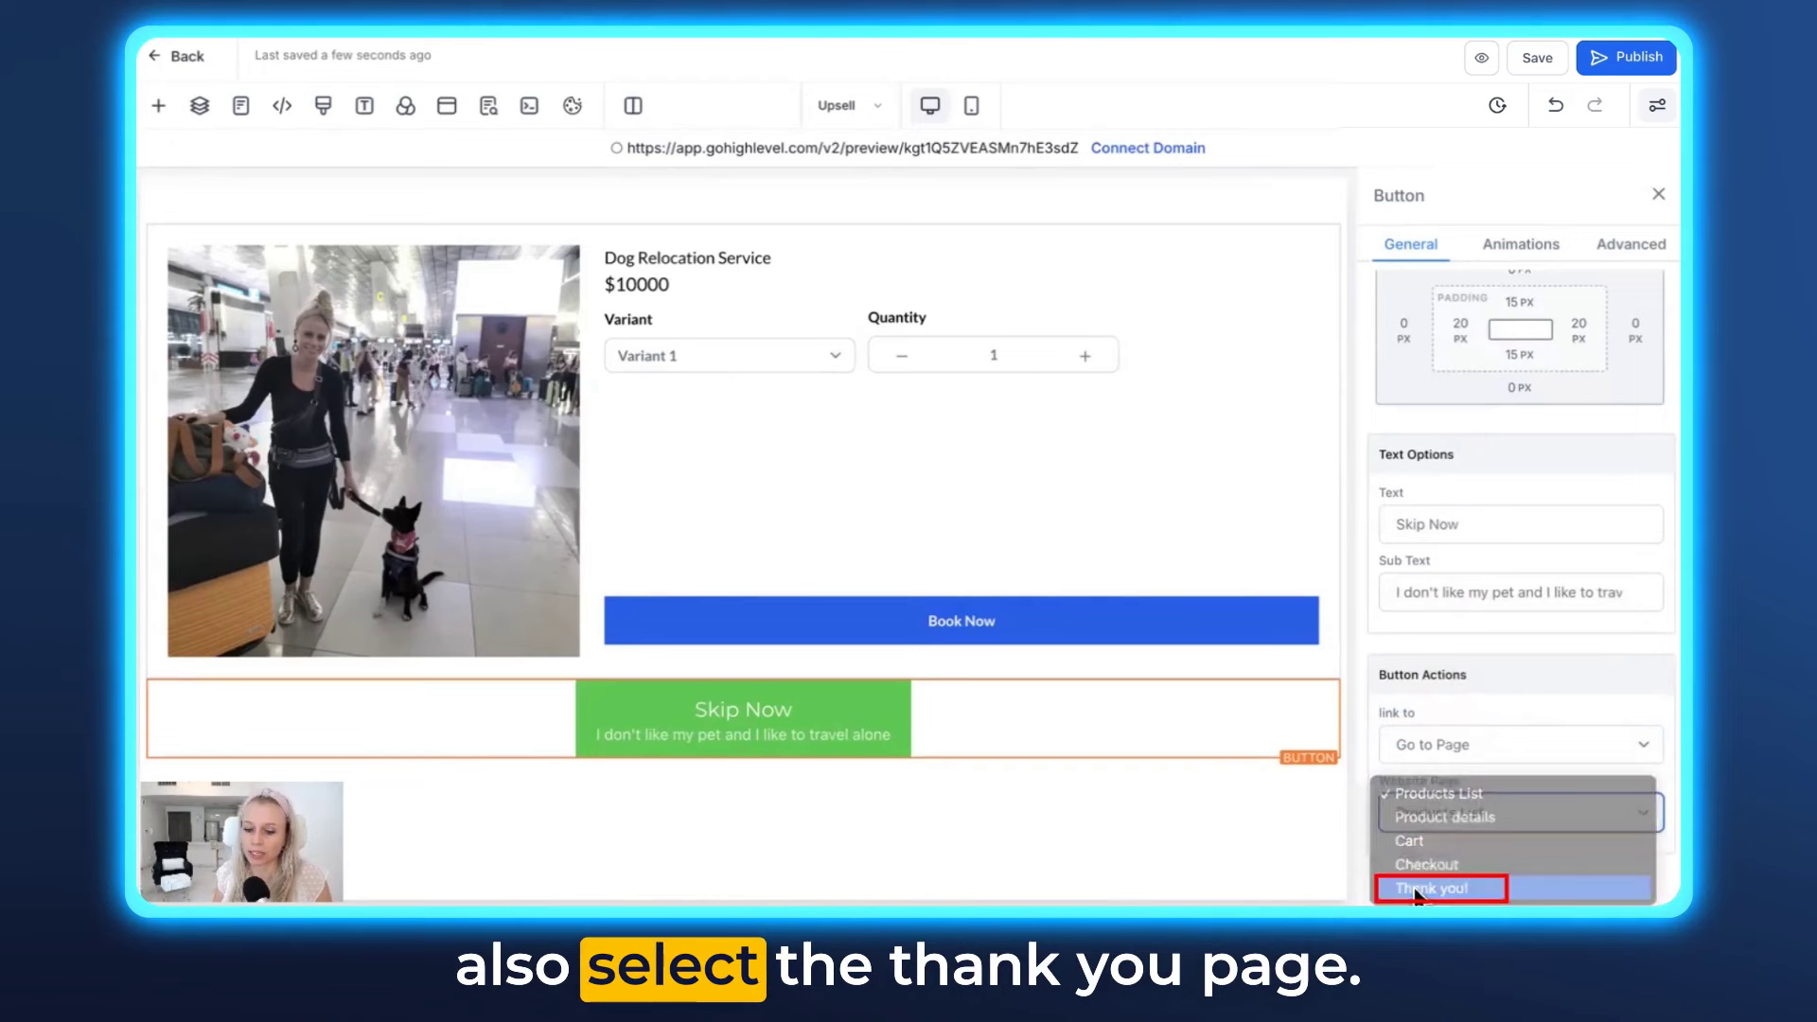
left_click(1415, 887)
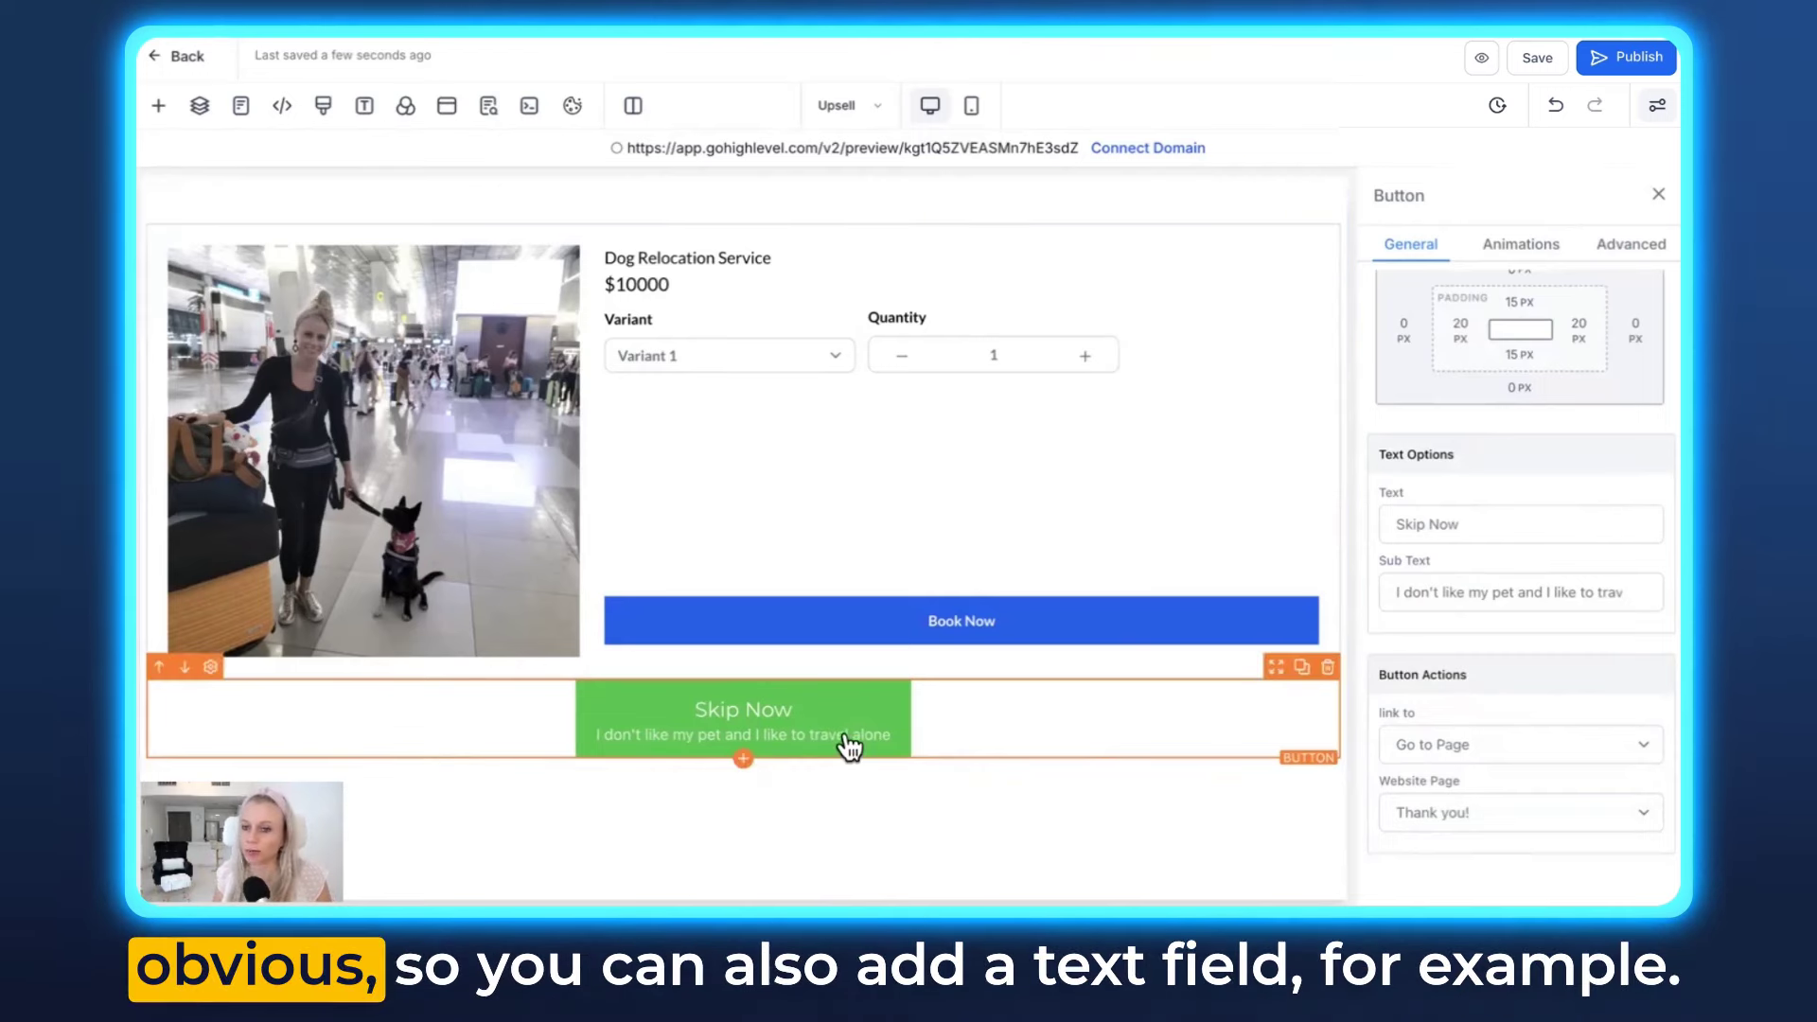
Add a Paragraph under Skip Now containing the button's sub text
left_click(743, 758)
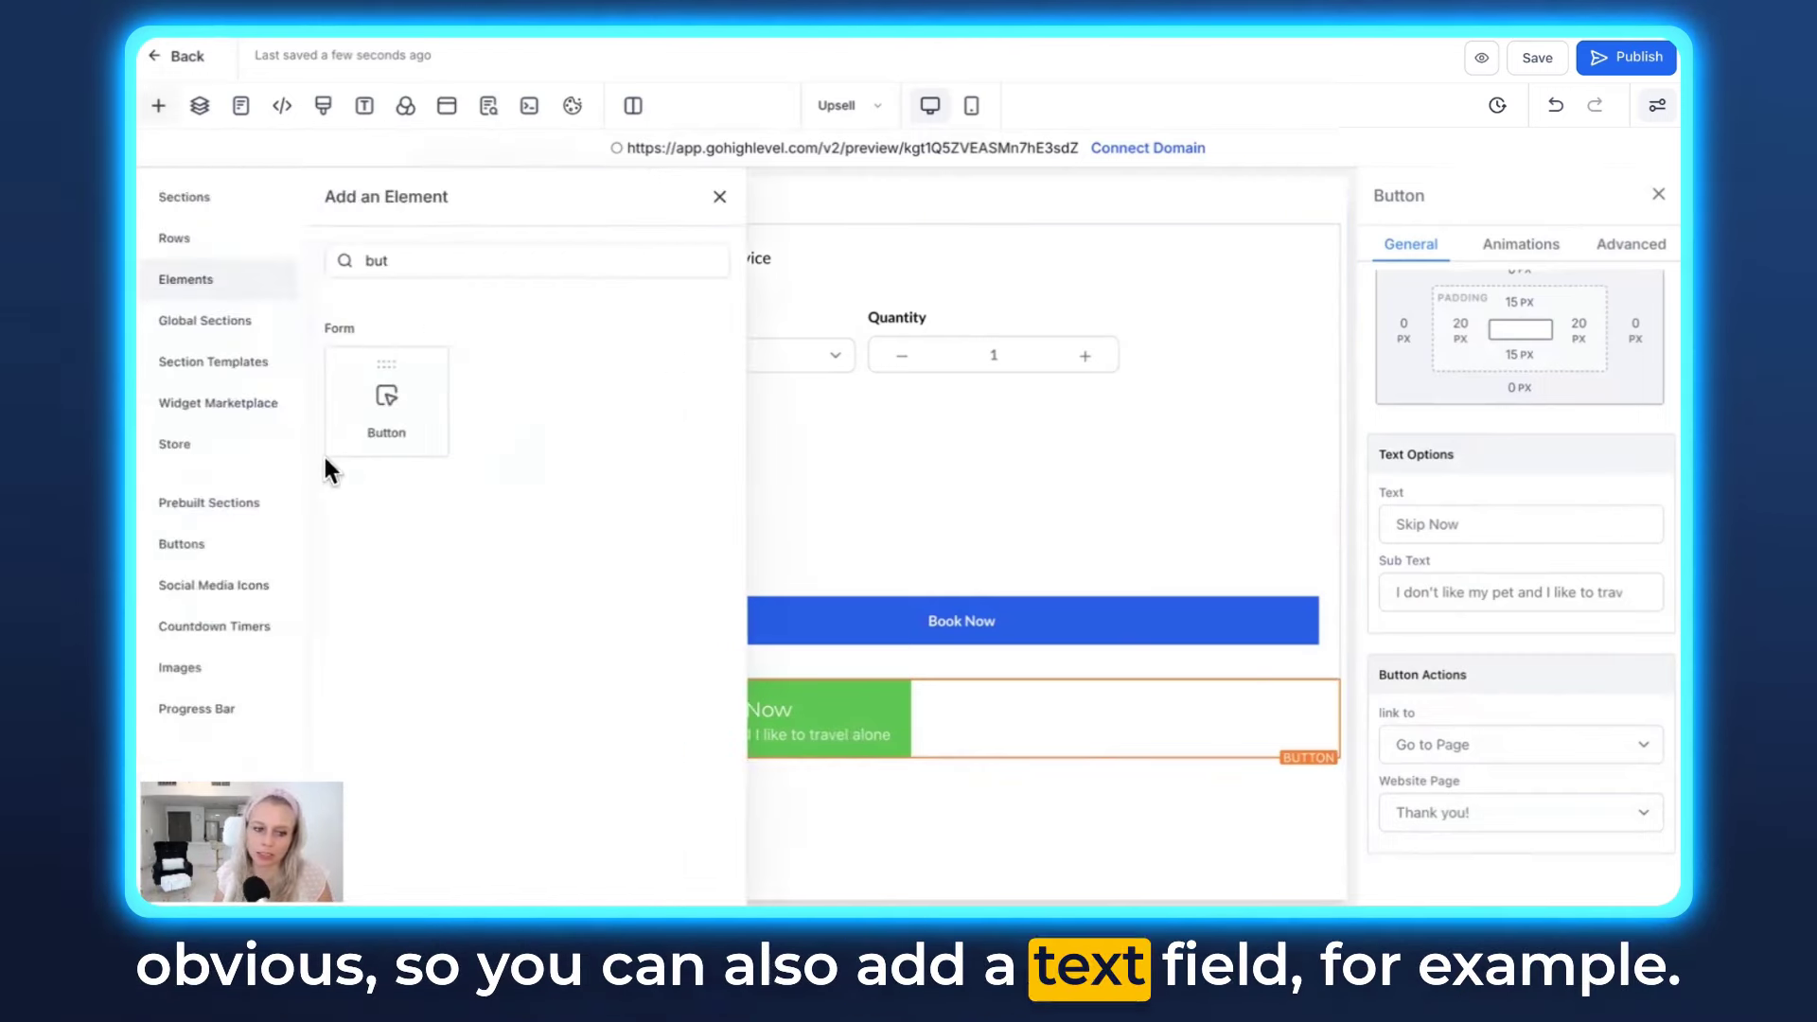
double_click(403, 263)
type("text")
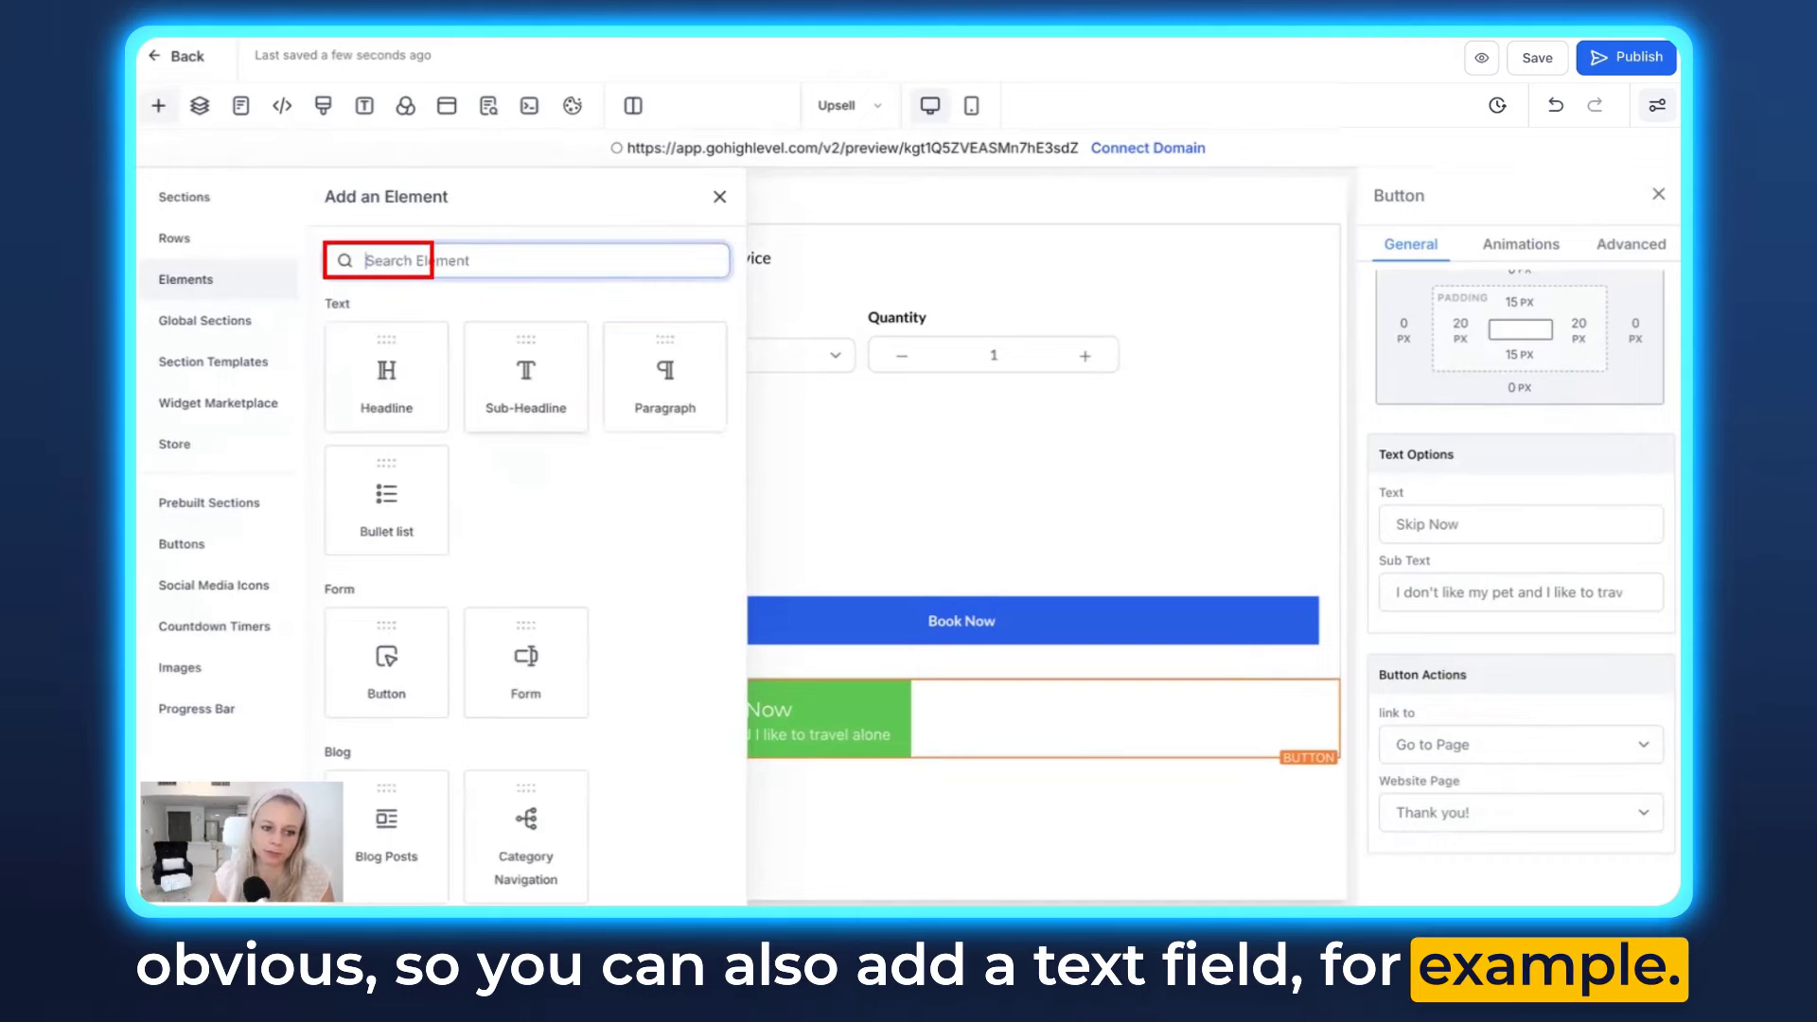
left_click(681, 397)
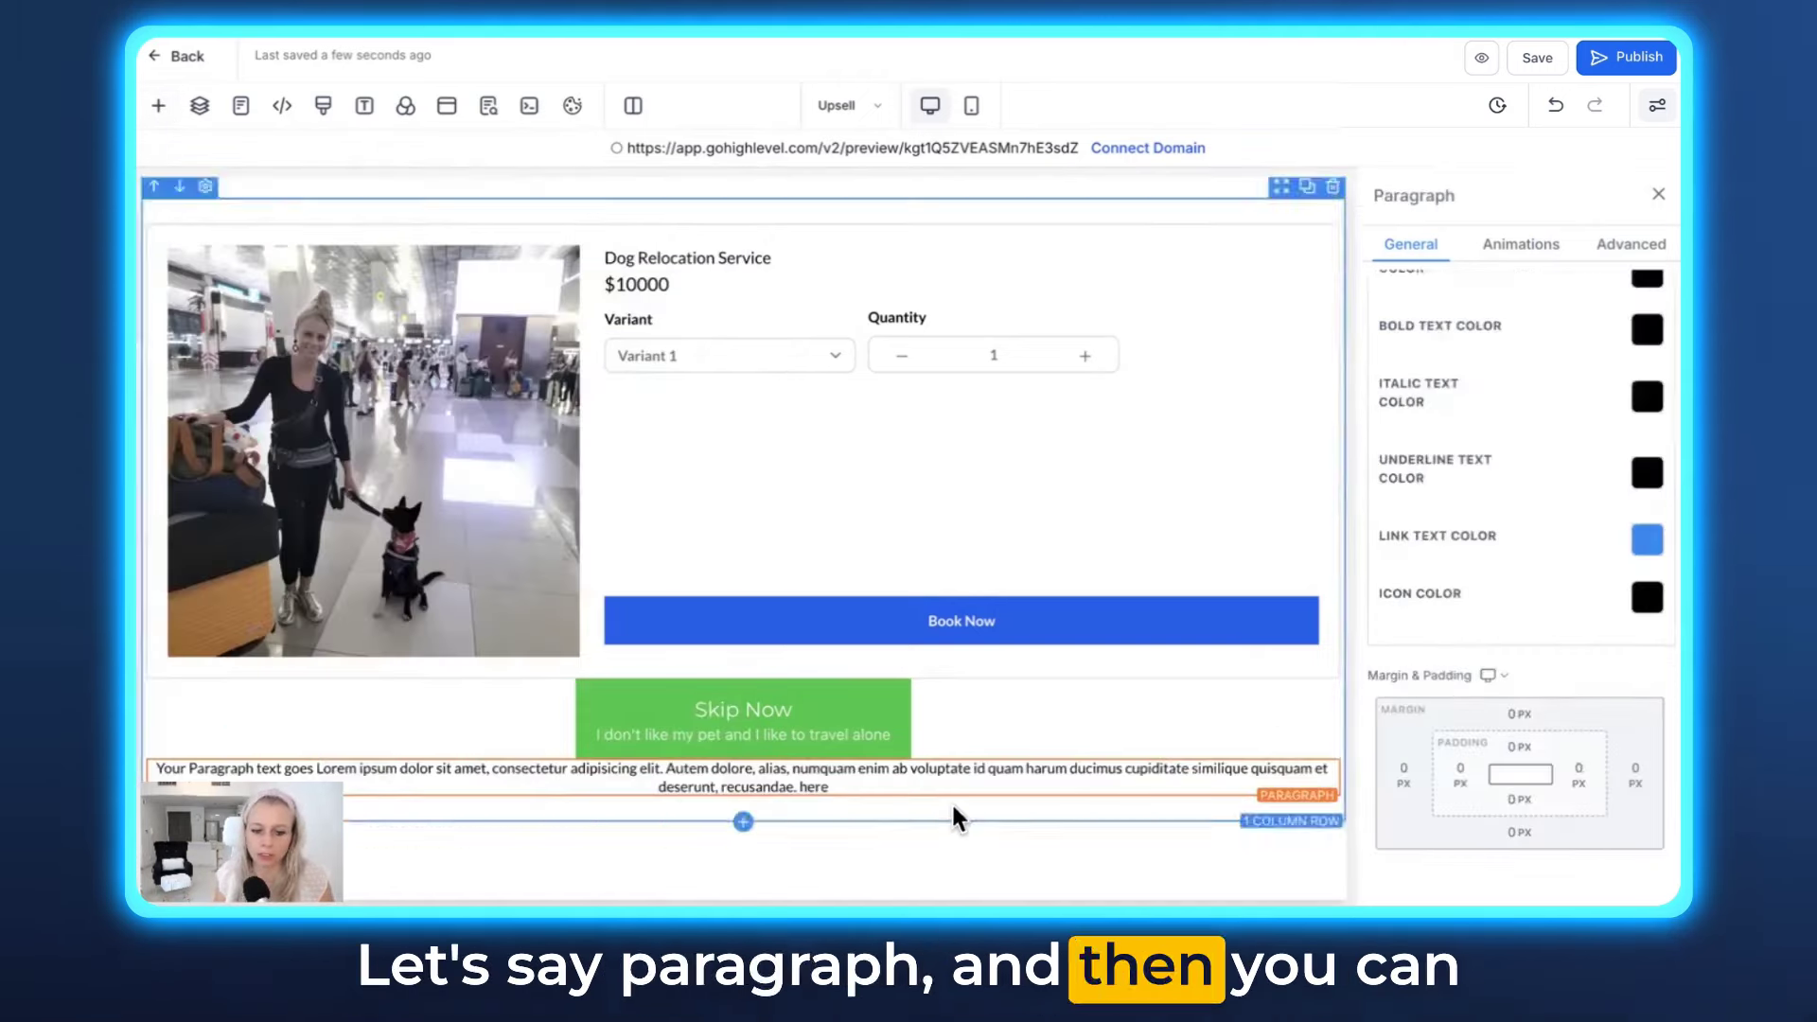
left_click(851, 743)
triple_click(1519, 592)
key("ctrl+c")
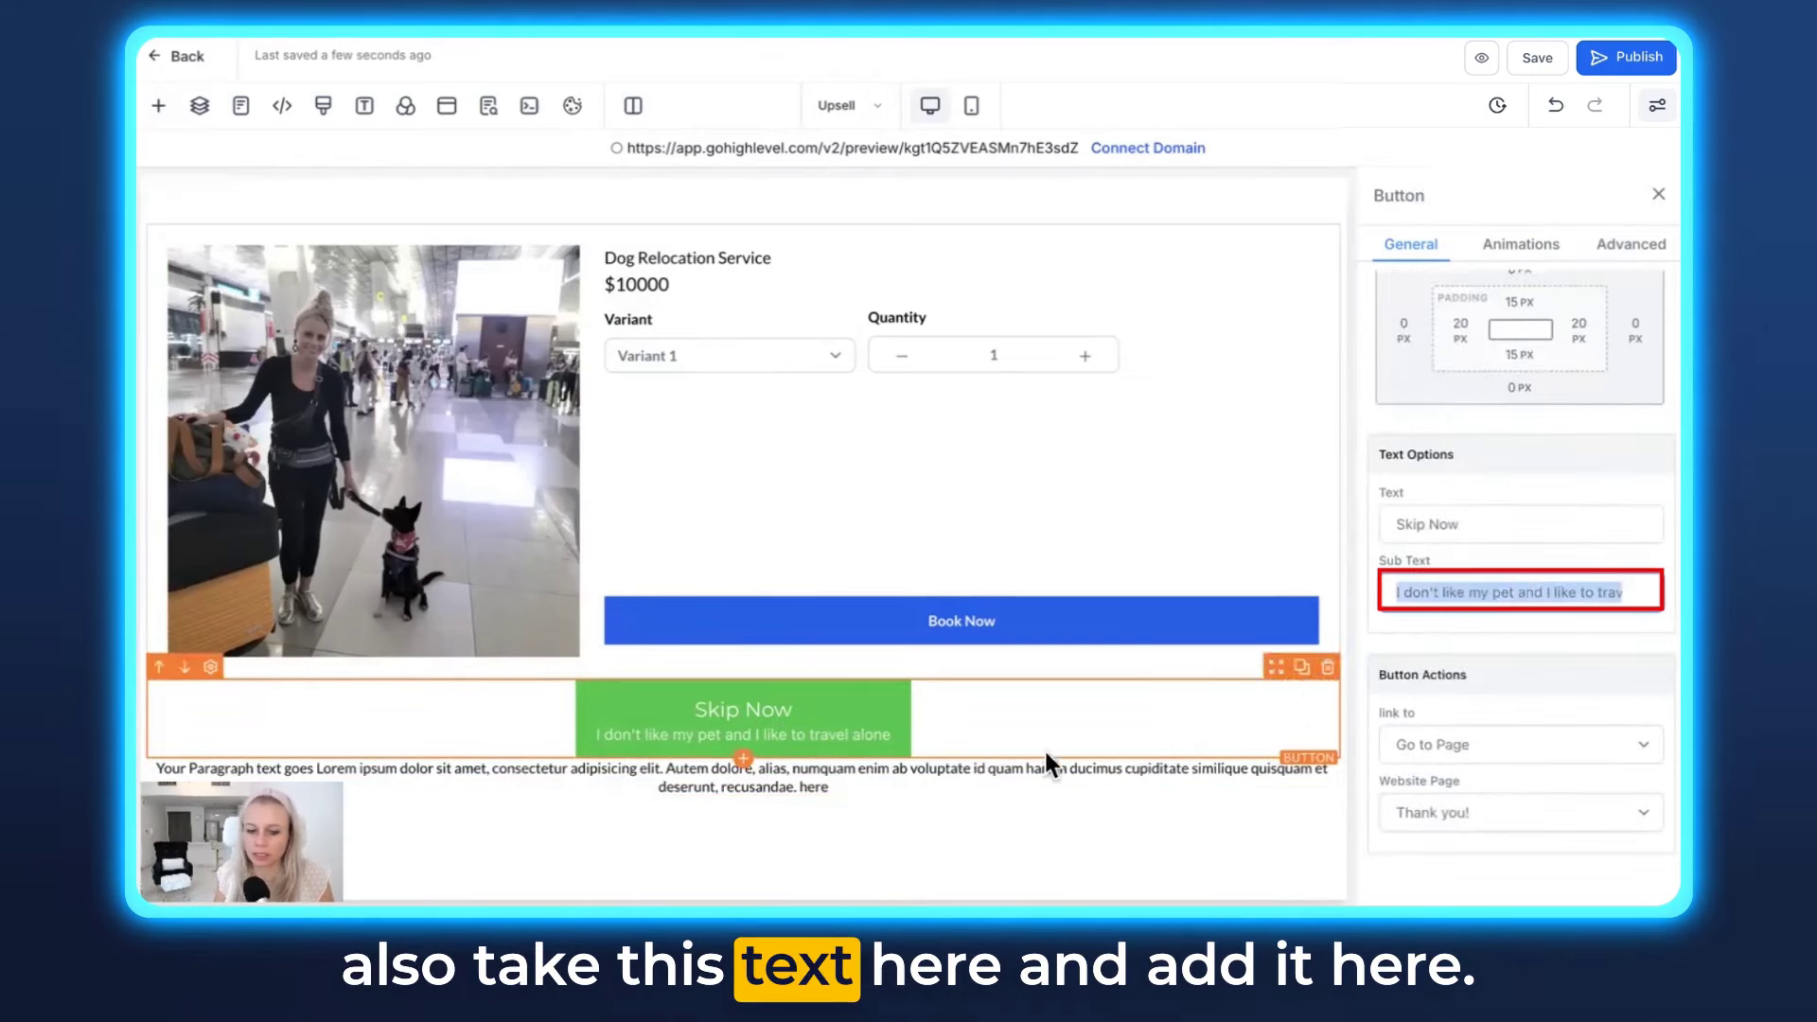
triple_click(1045, 769)
key("ctrl+v")
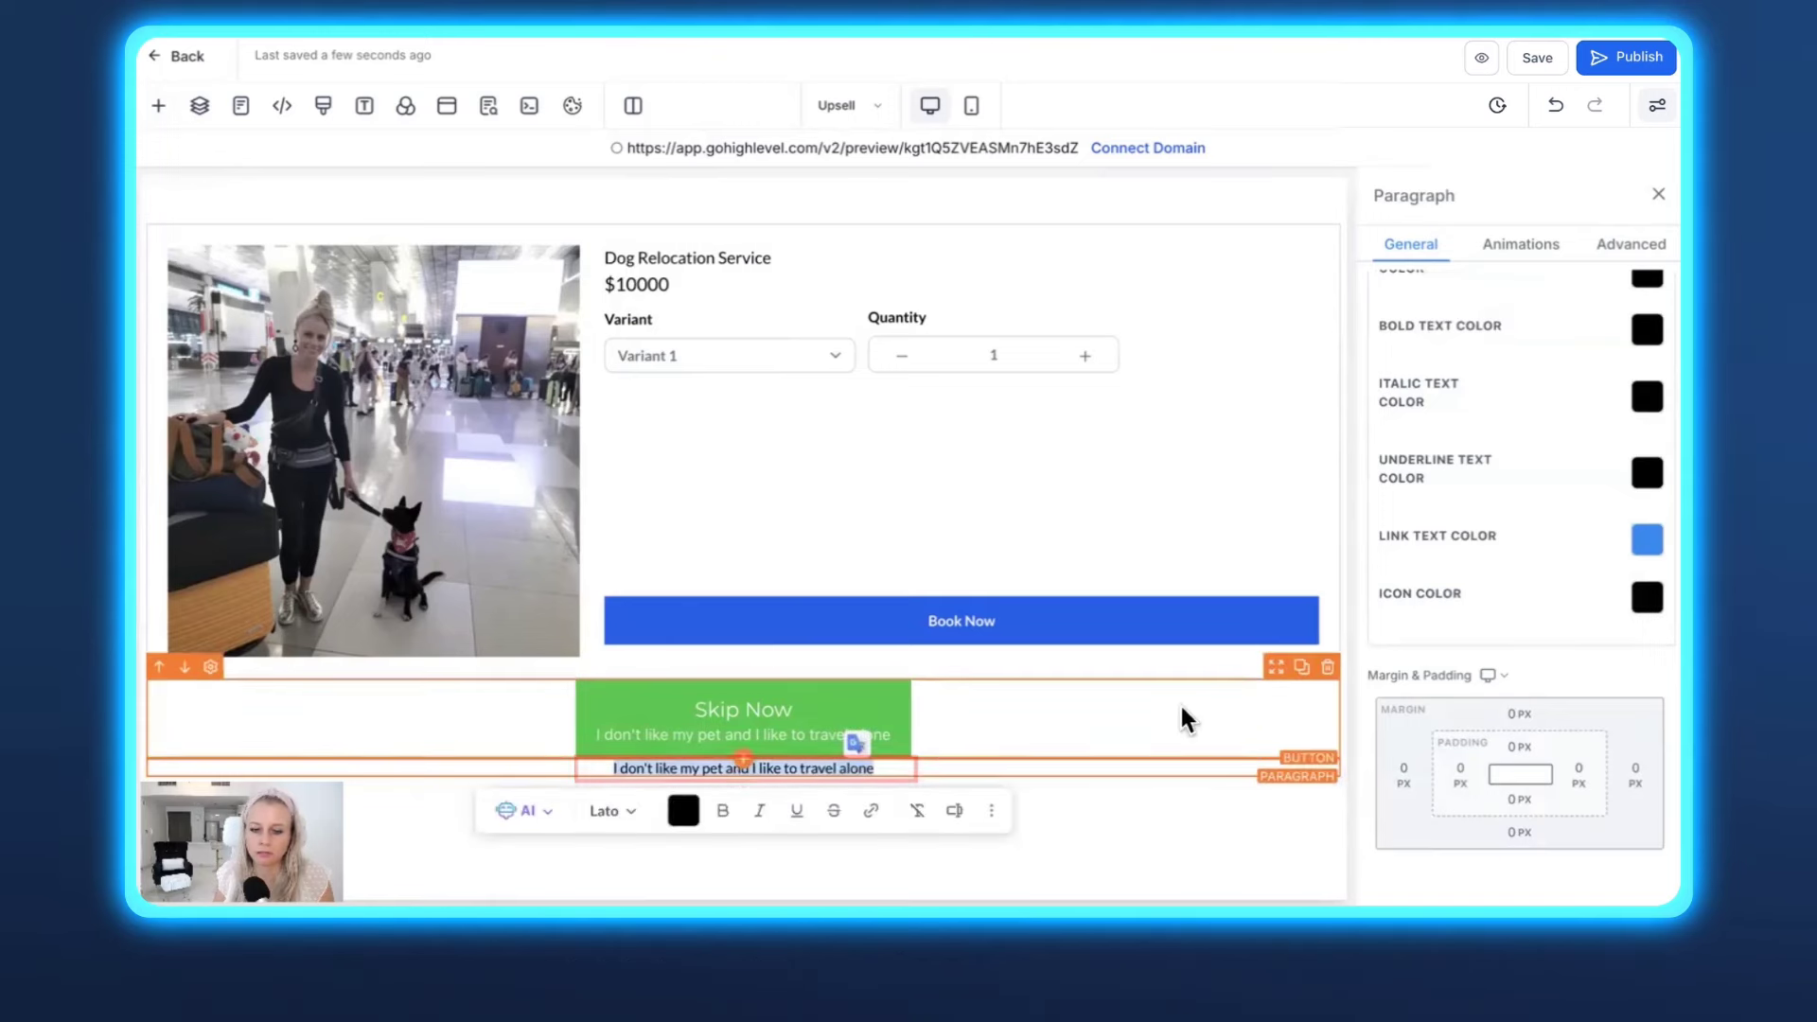
Enlarge the paragraph text to 29 px and make it italic
scroll(1642, 492, "up", 5)
left_click_drag(1393, 709, 1439, 722)
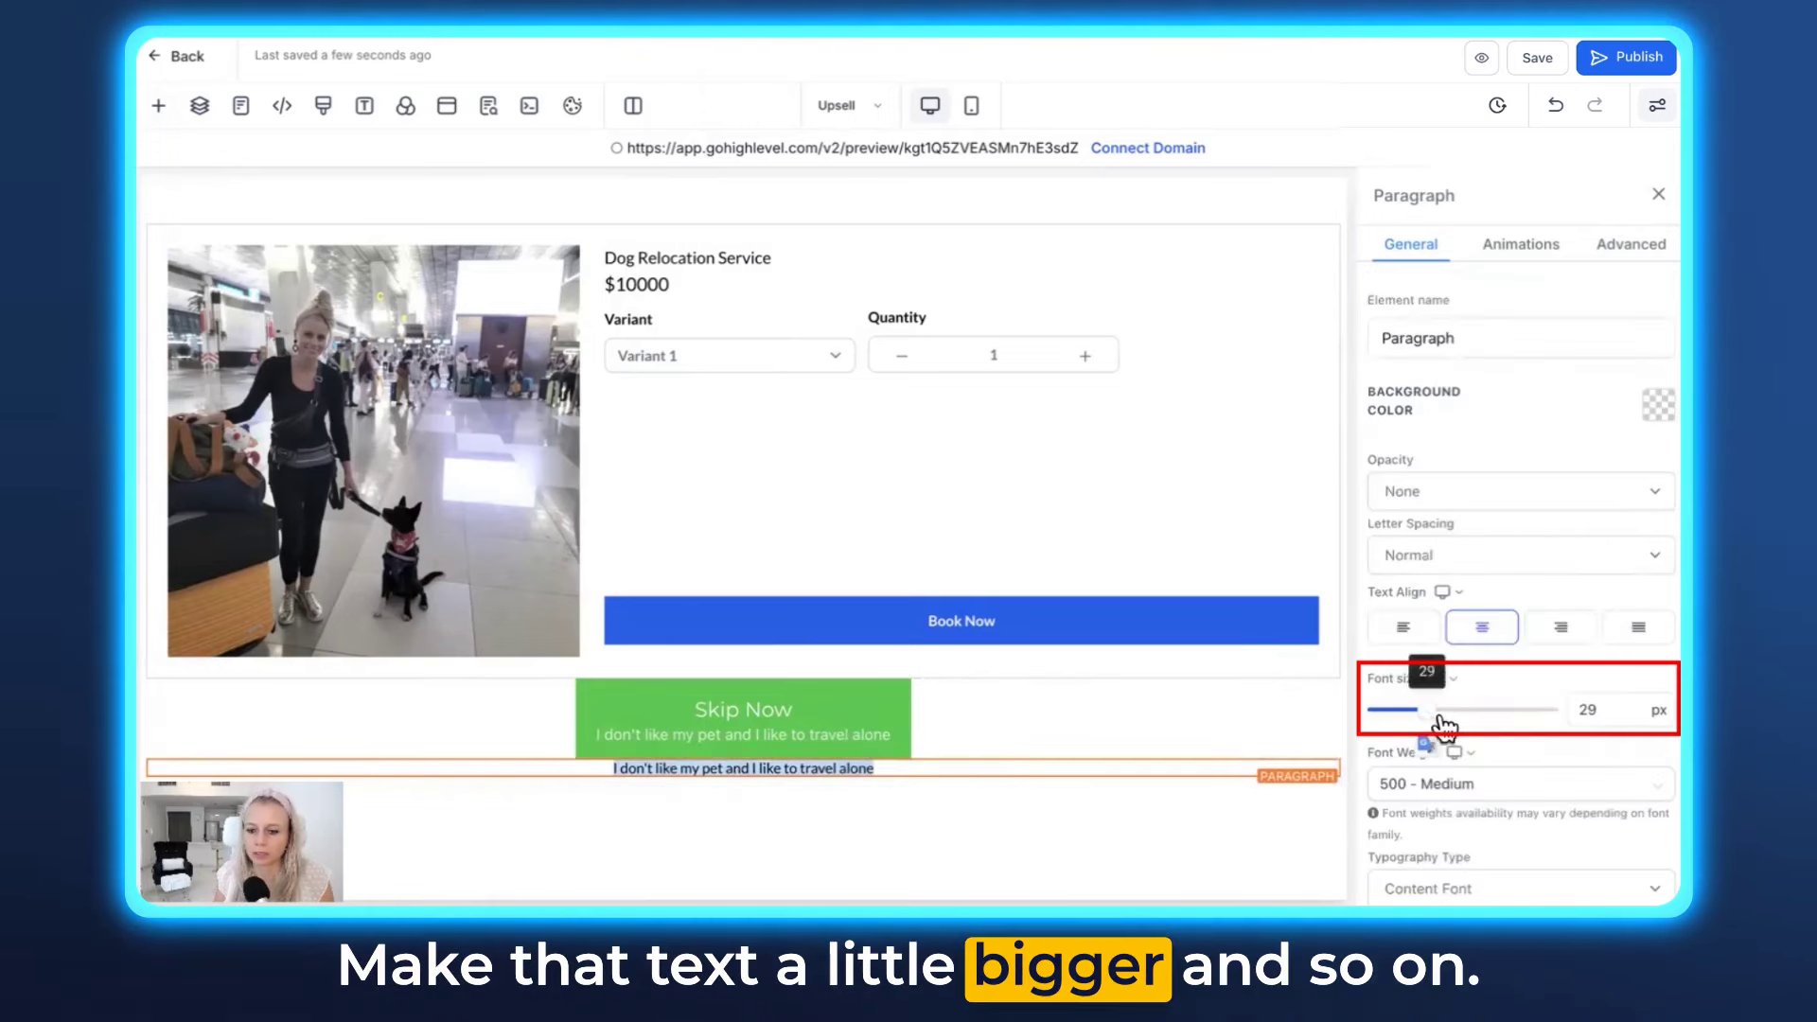
scroll(1439, 722, "down", 5)
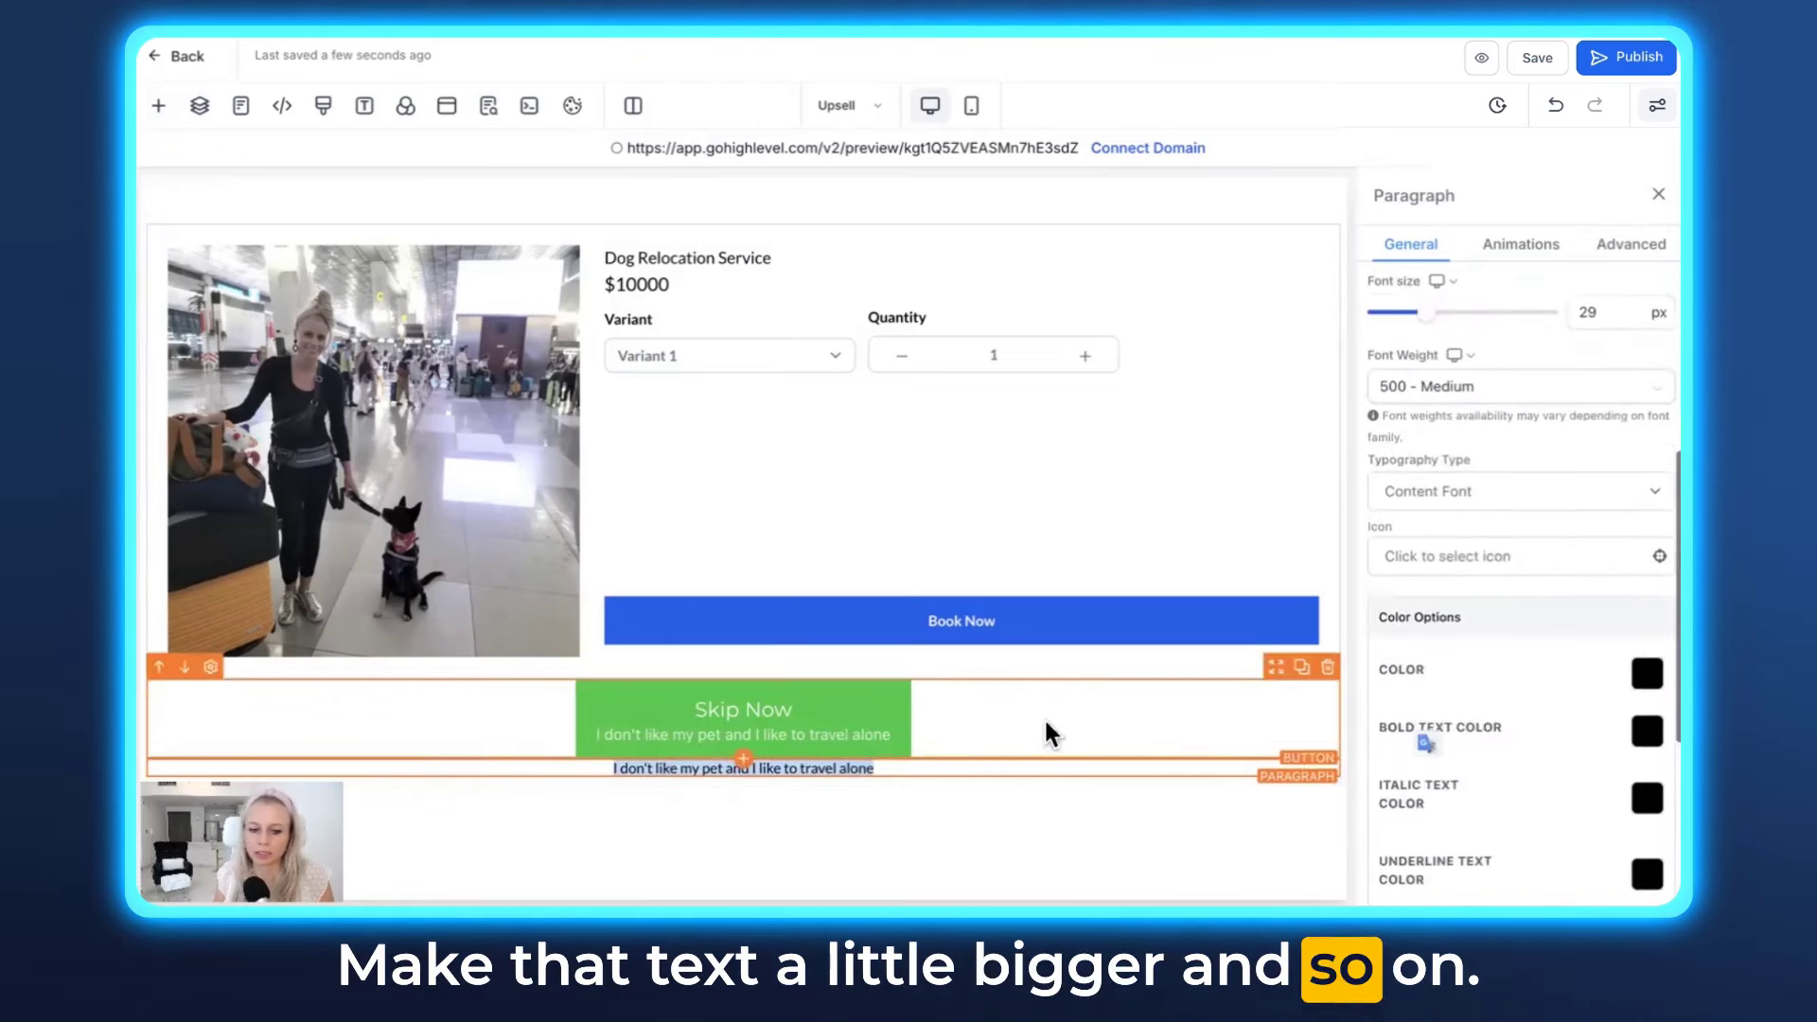
triple_click(944, 764)
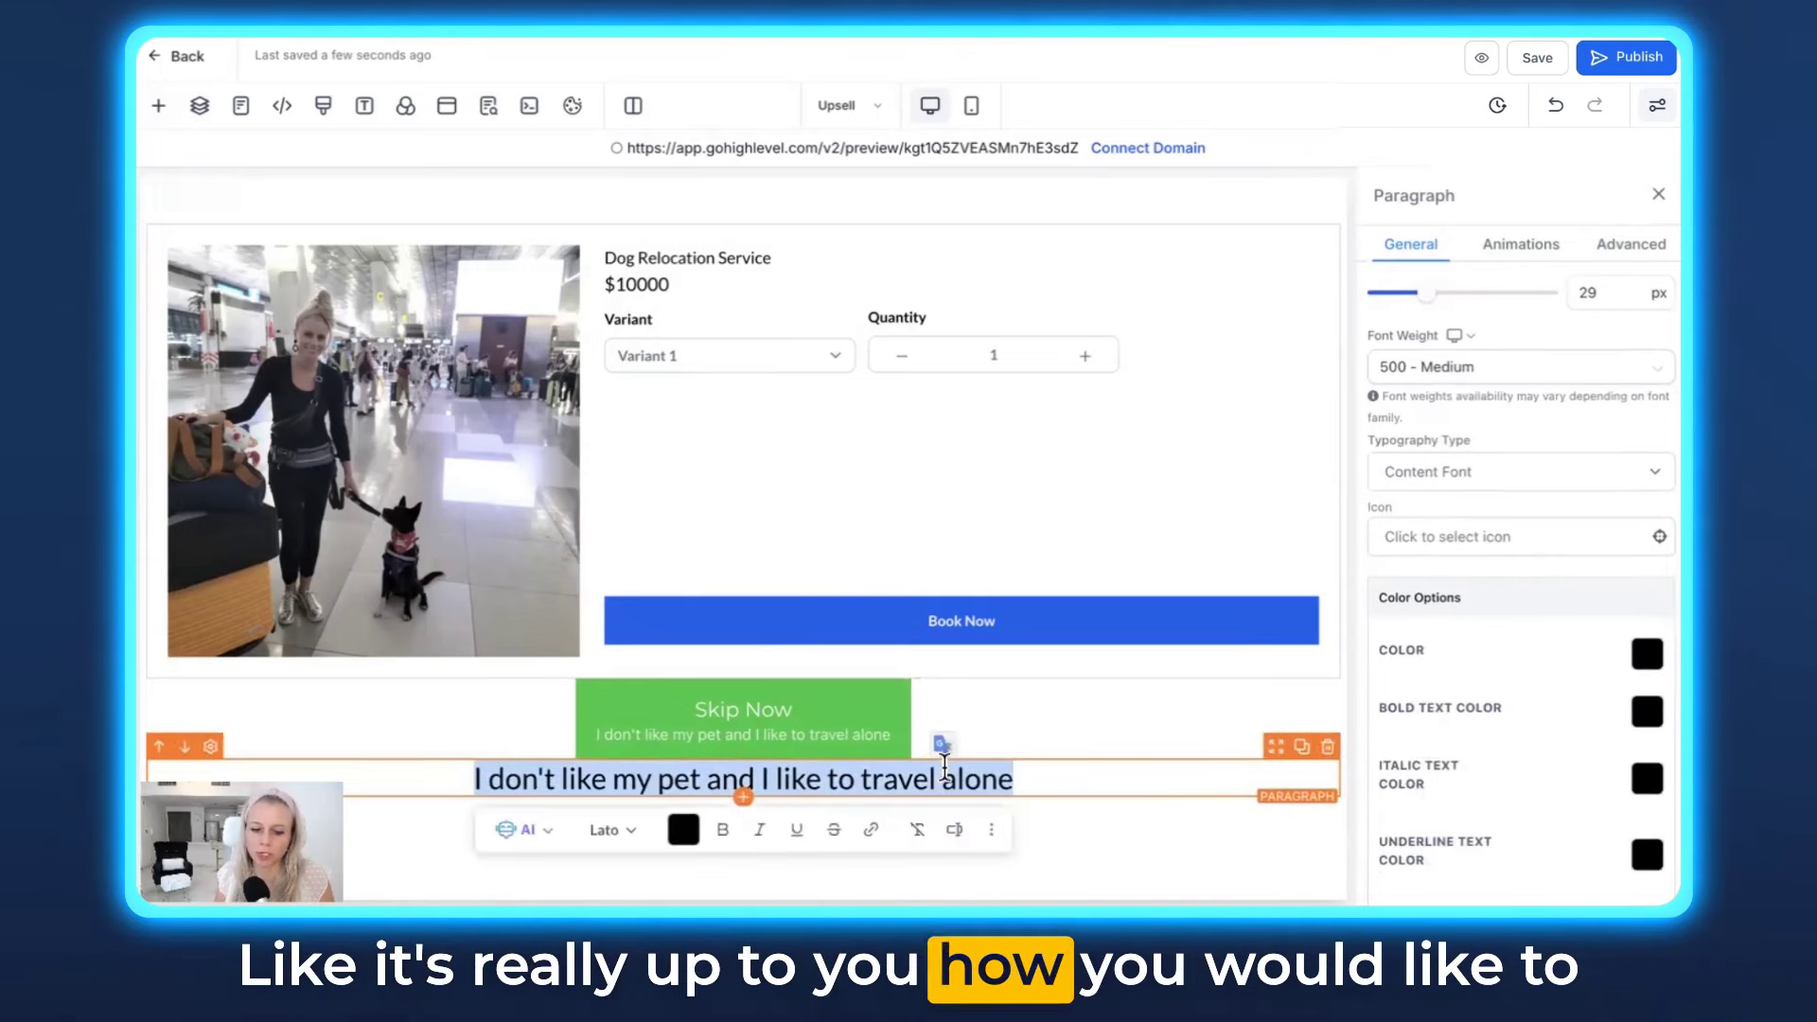
left_click(759, 830)
left_click(1001, 727)
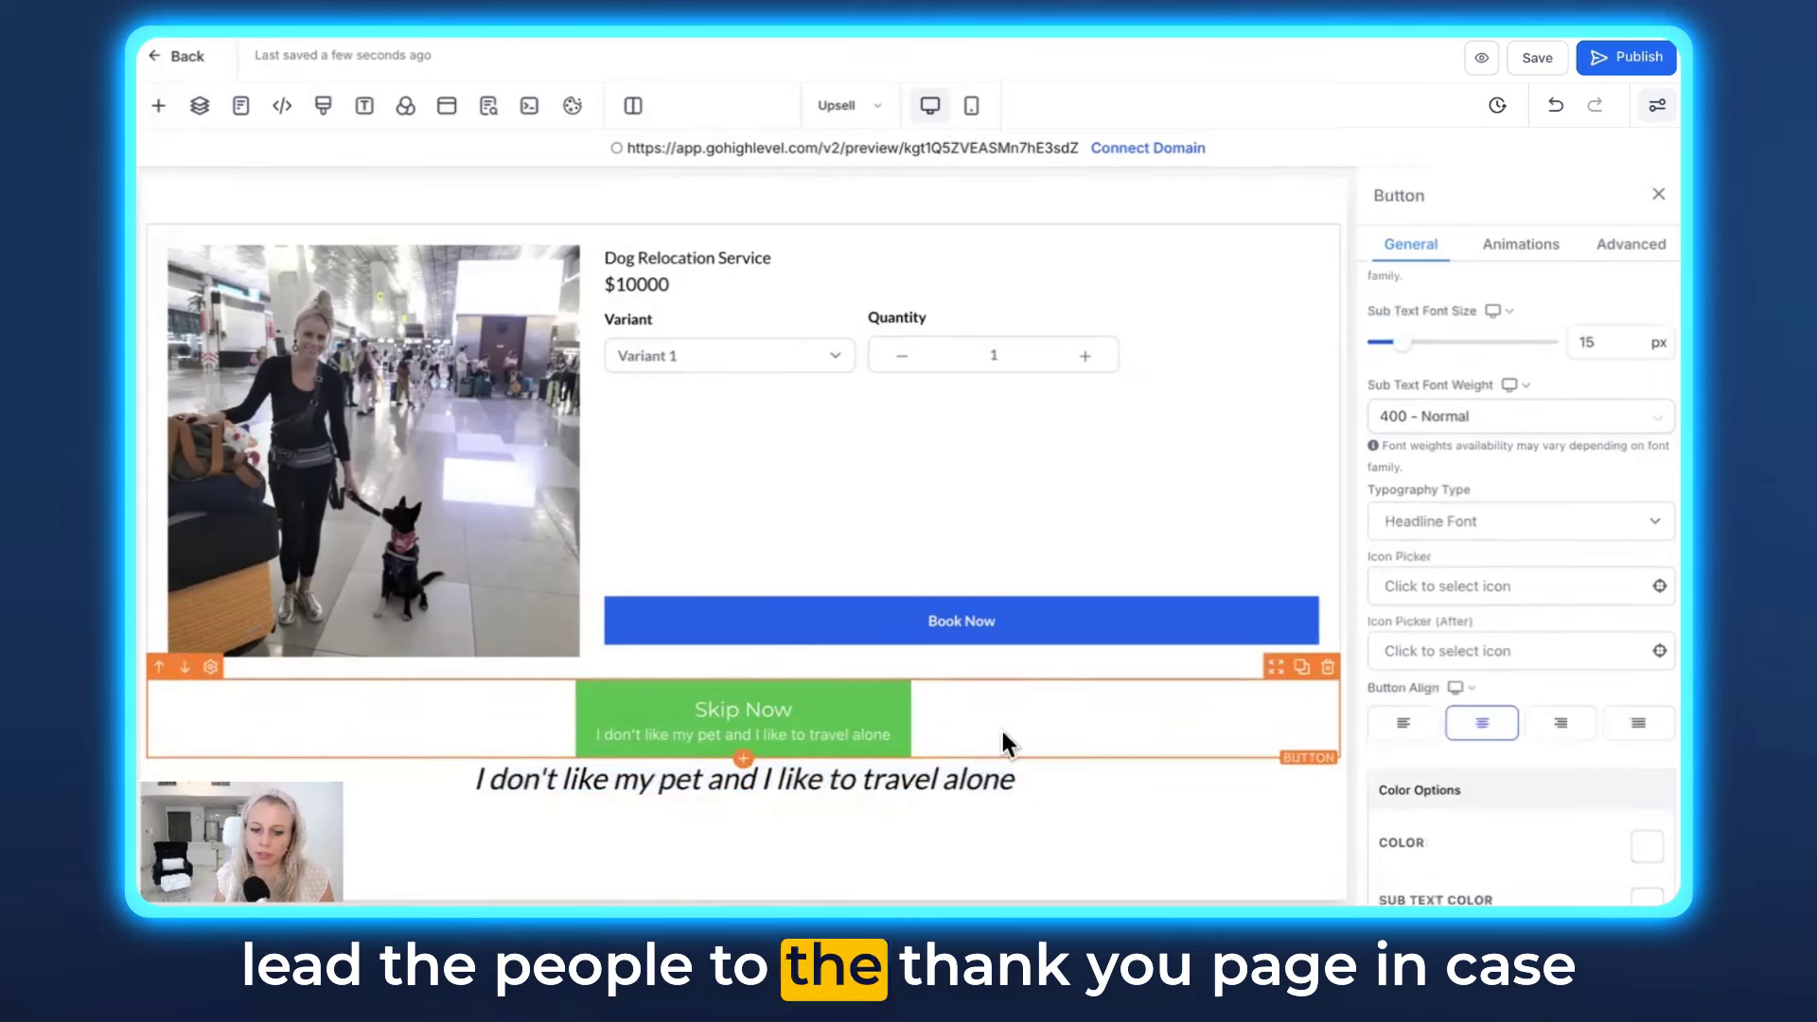
Give the paragraph 20 px top padding
left_click(1097, 776)
scroll(1445, 786, "down", 4)
left_click(1519, 746)
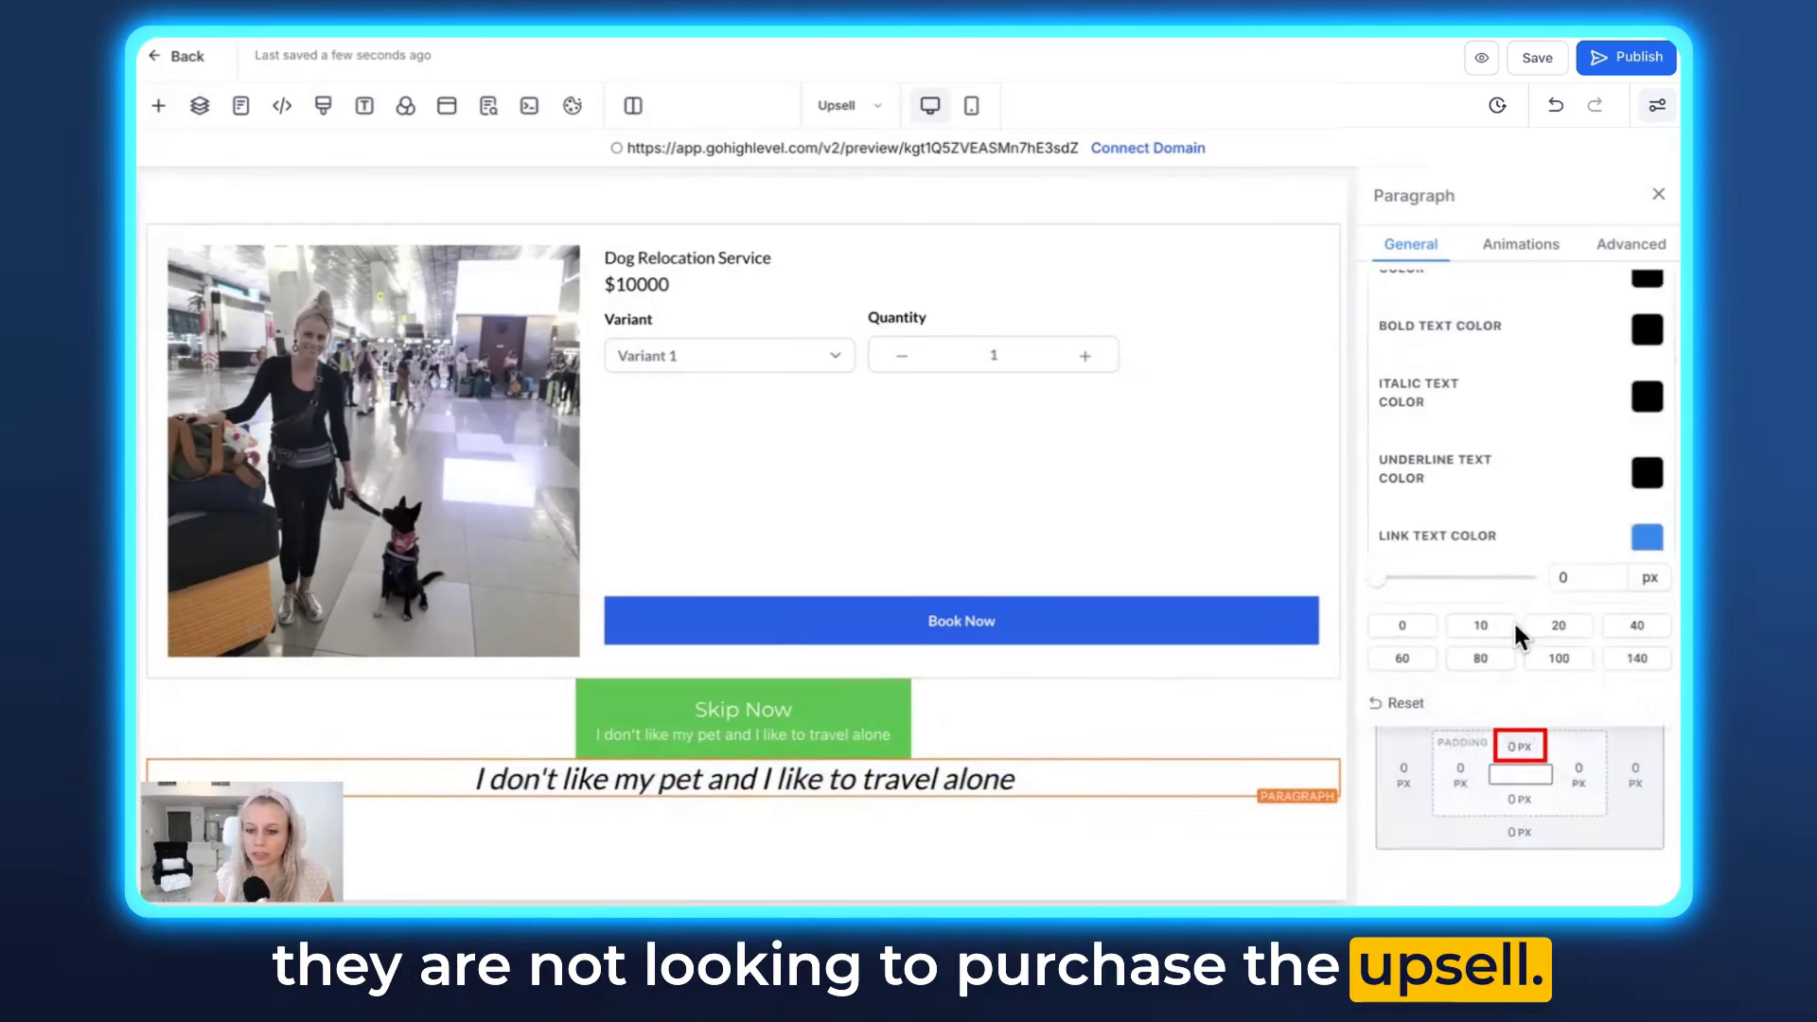
left_click(1558, 624)
left_click(998, 831)
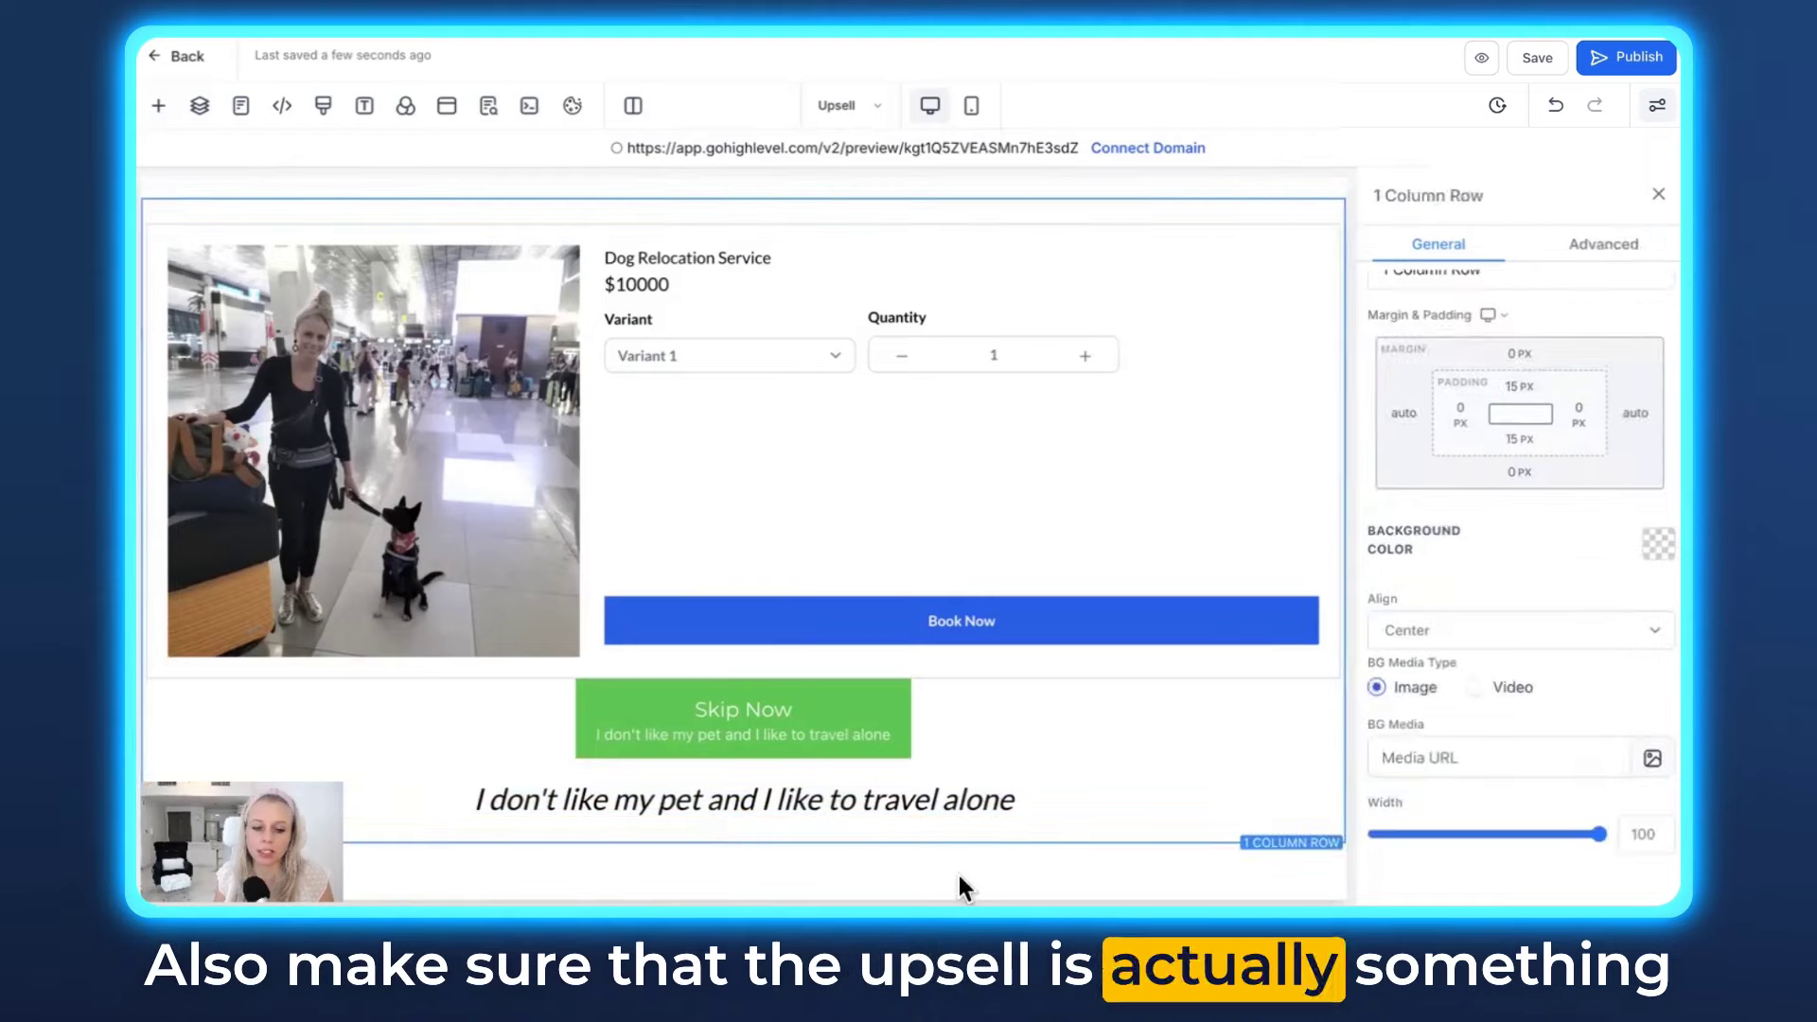
Inspect the Skip Now button and the upsell's product name and price text
left_click(758, 714)
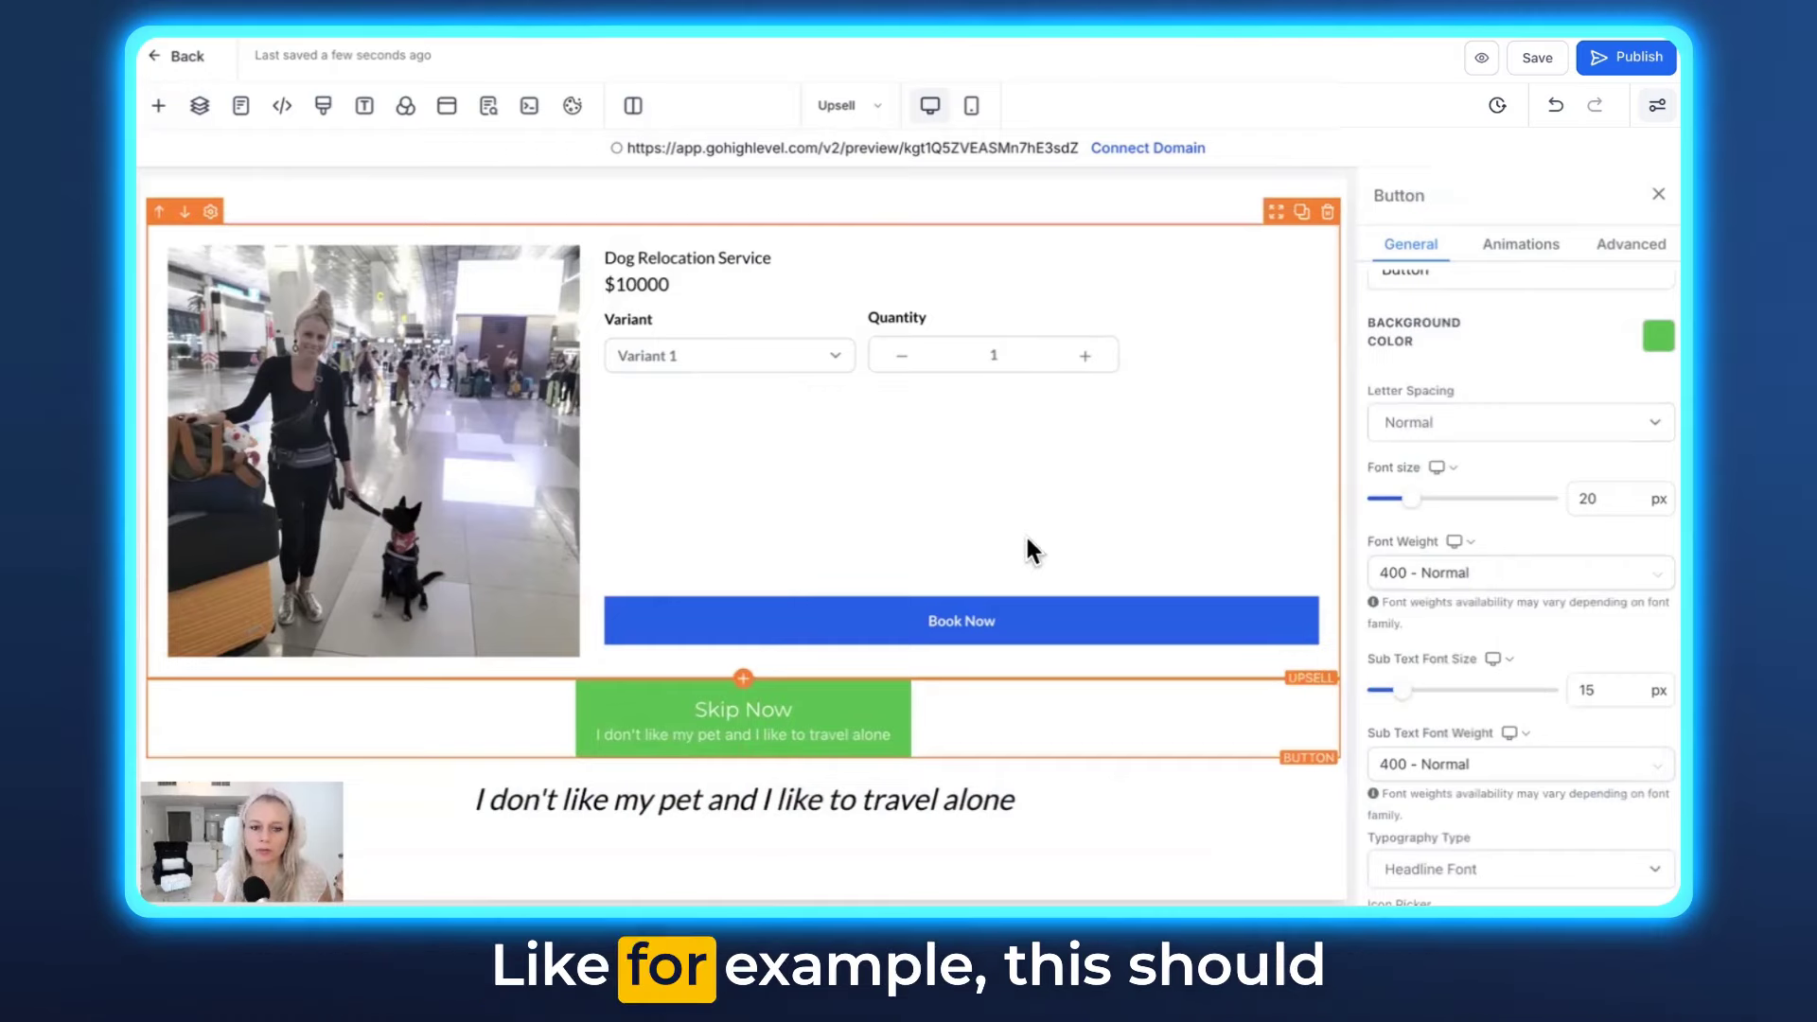
left_click_drag(610, 289, 677, 296)
left_click(688, 312)
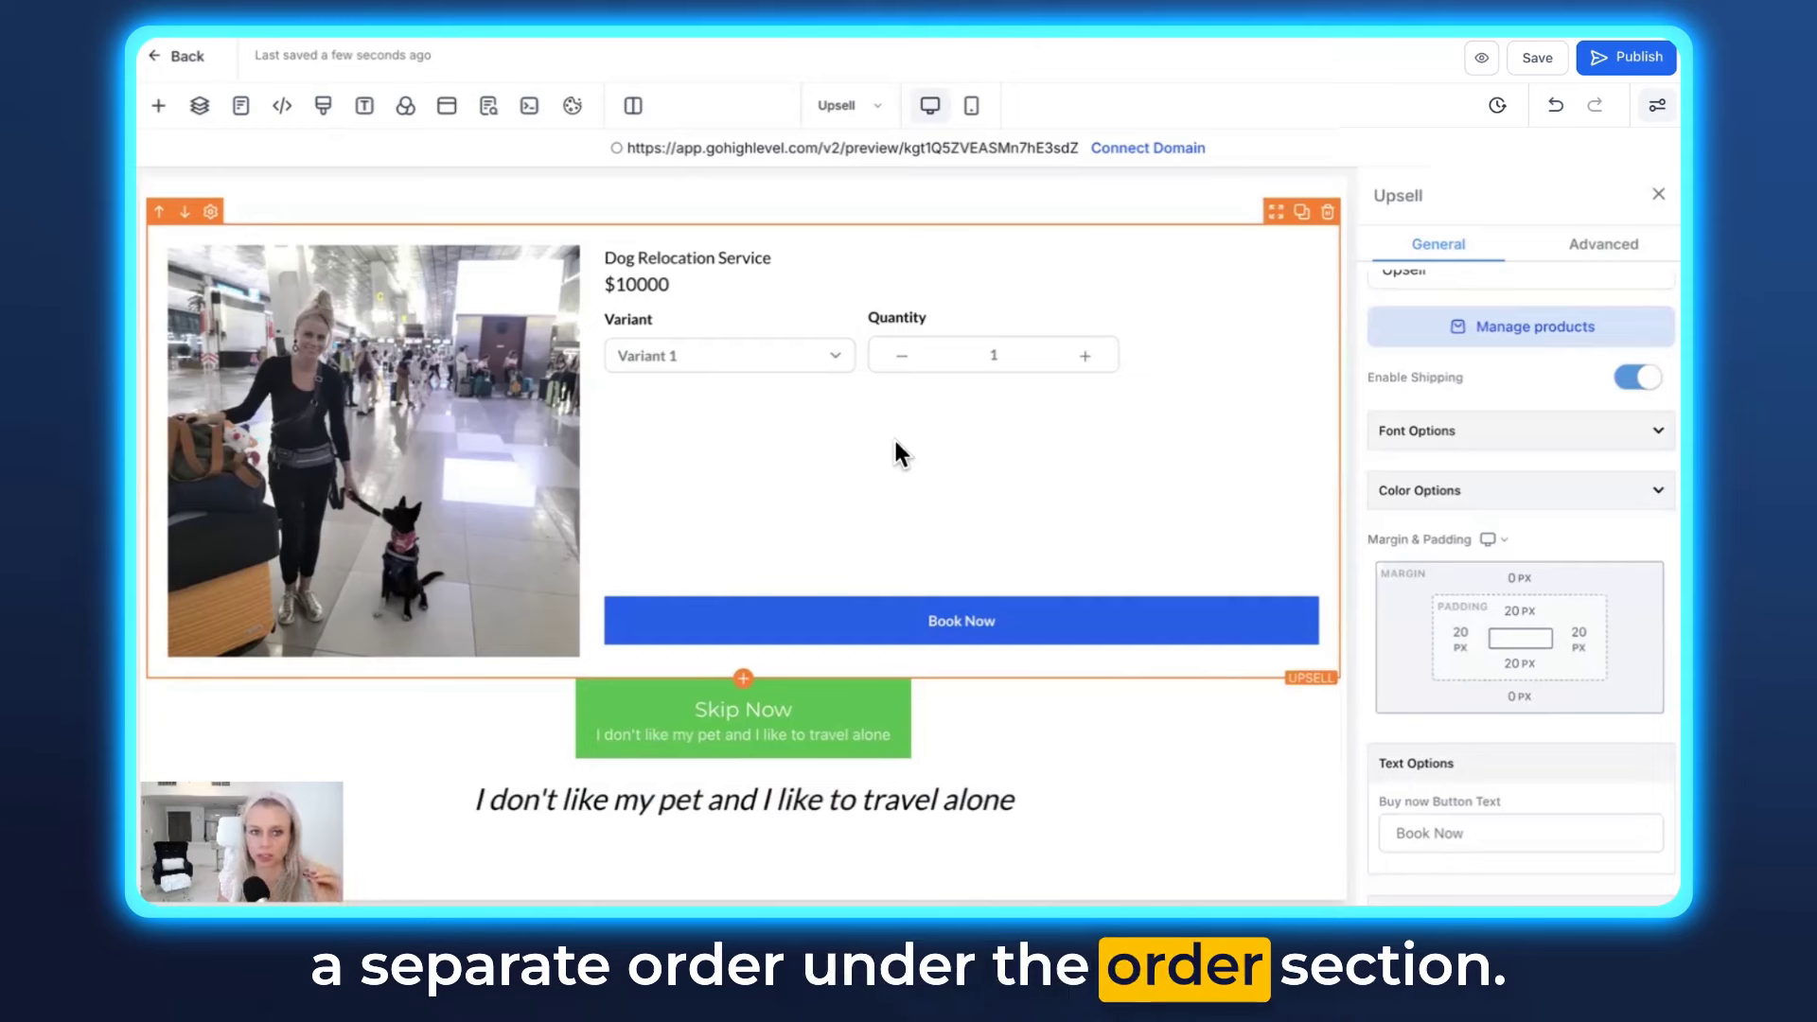
scroll(1416, 460, "up", 1)
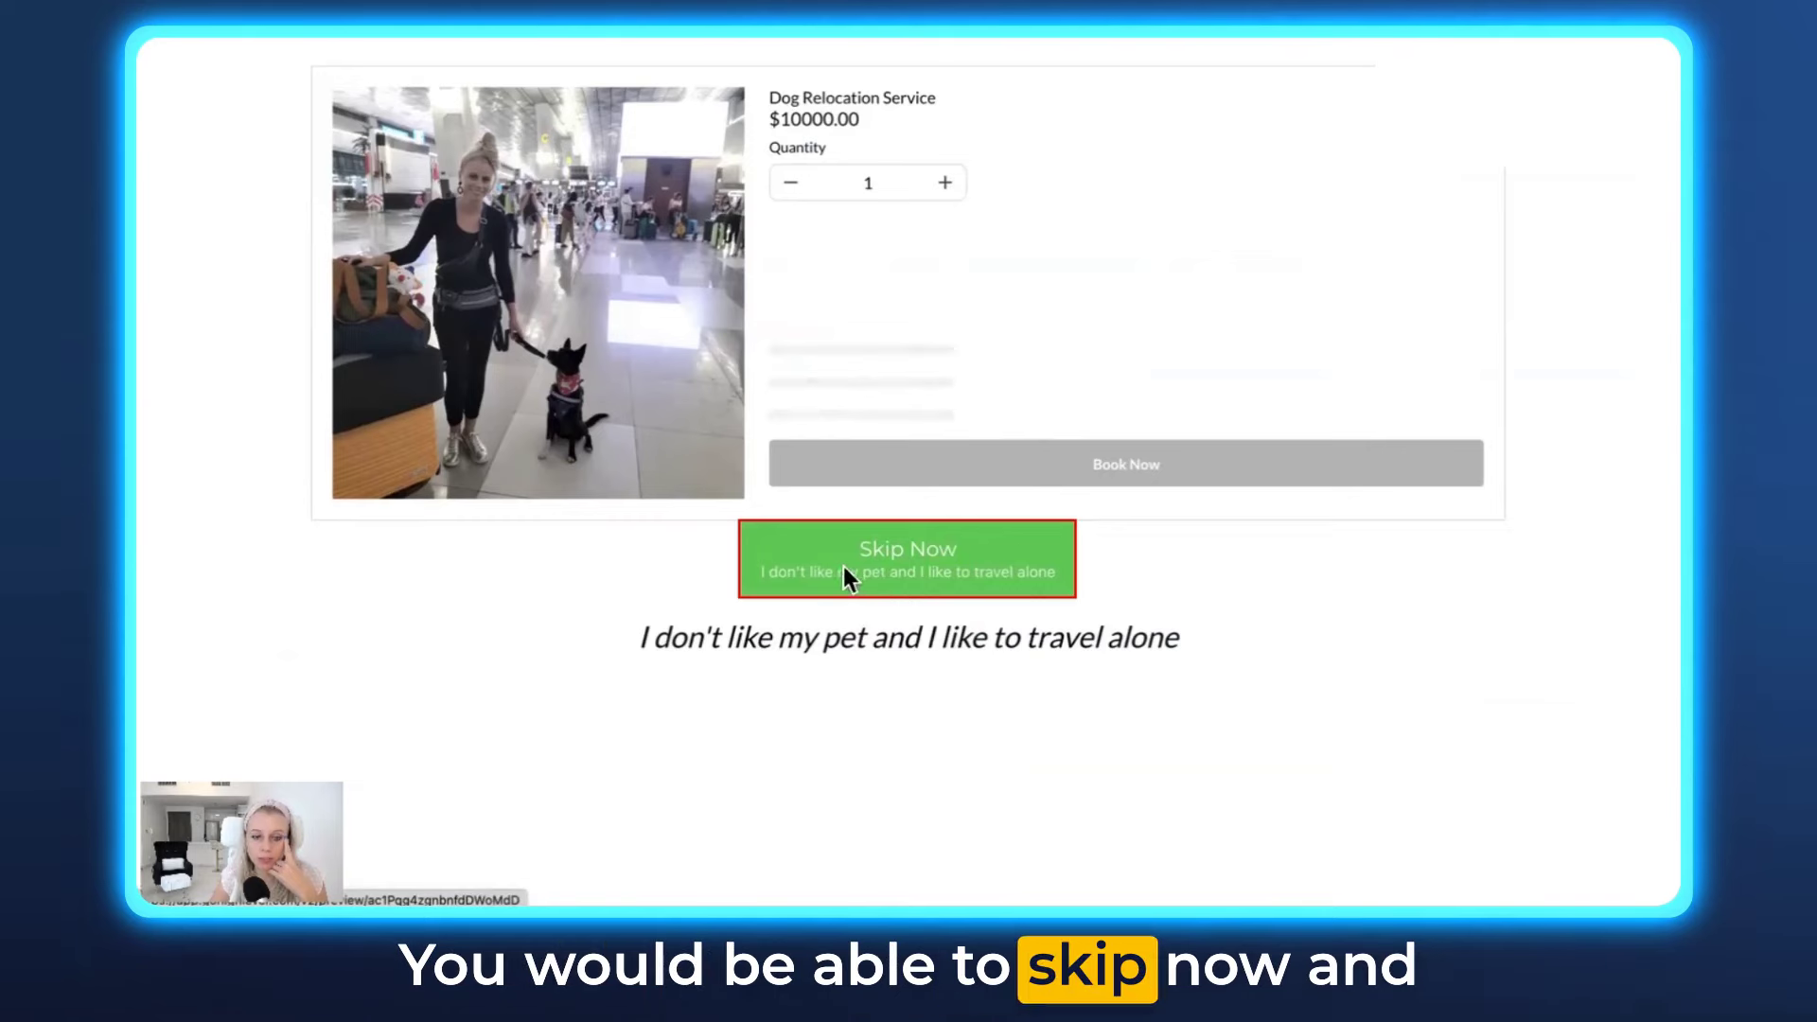
In the preview, follow Skip Now to confirm it lands on the Thank you page
left_click(877, 566)
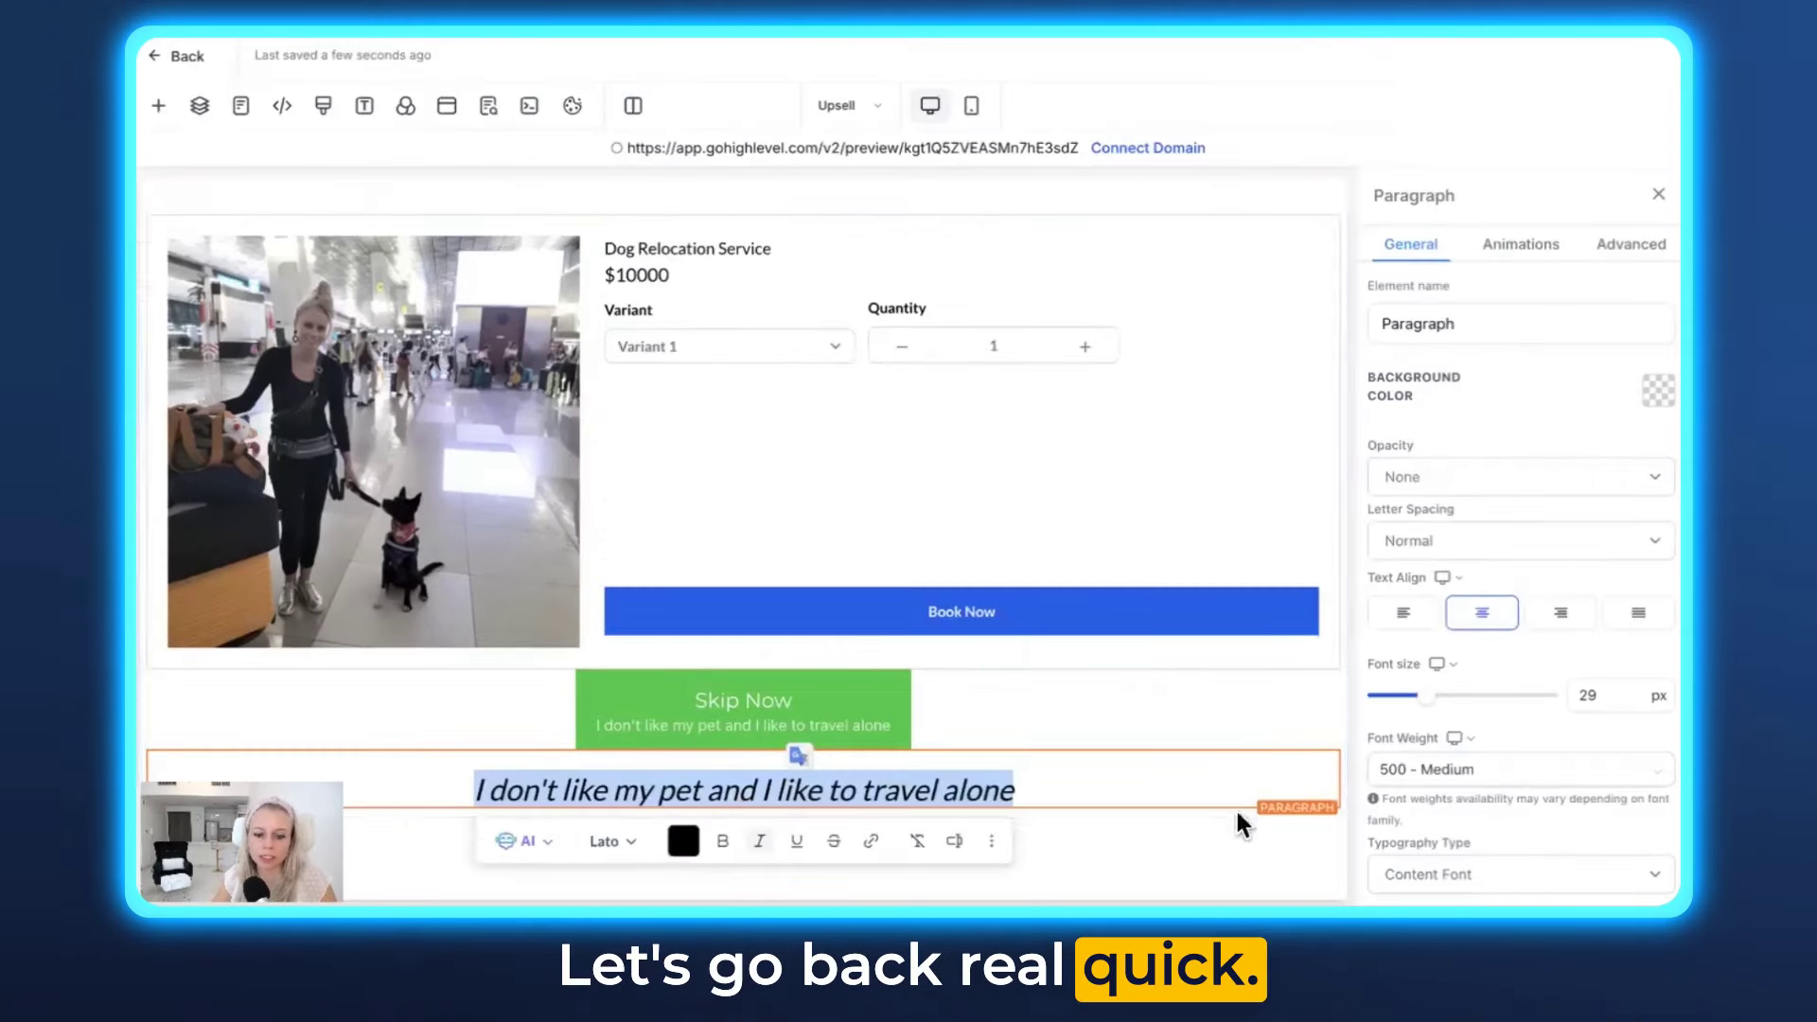
left_click(998, 790)
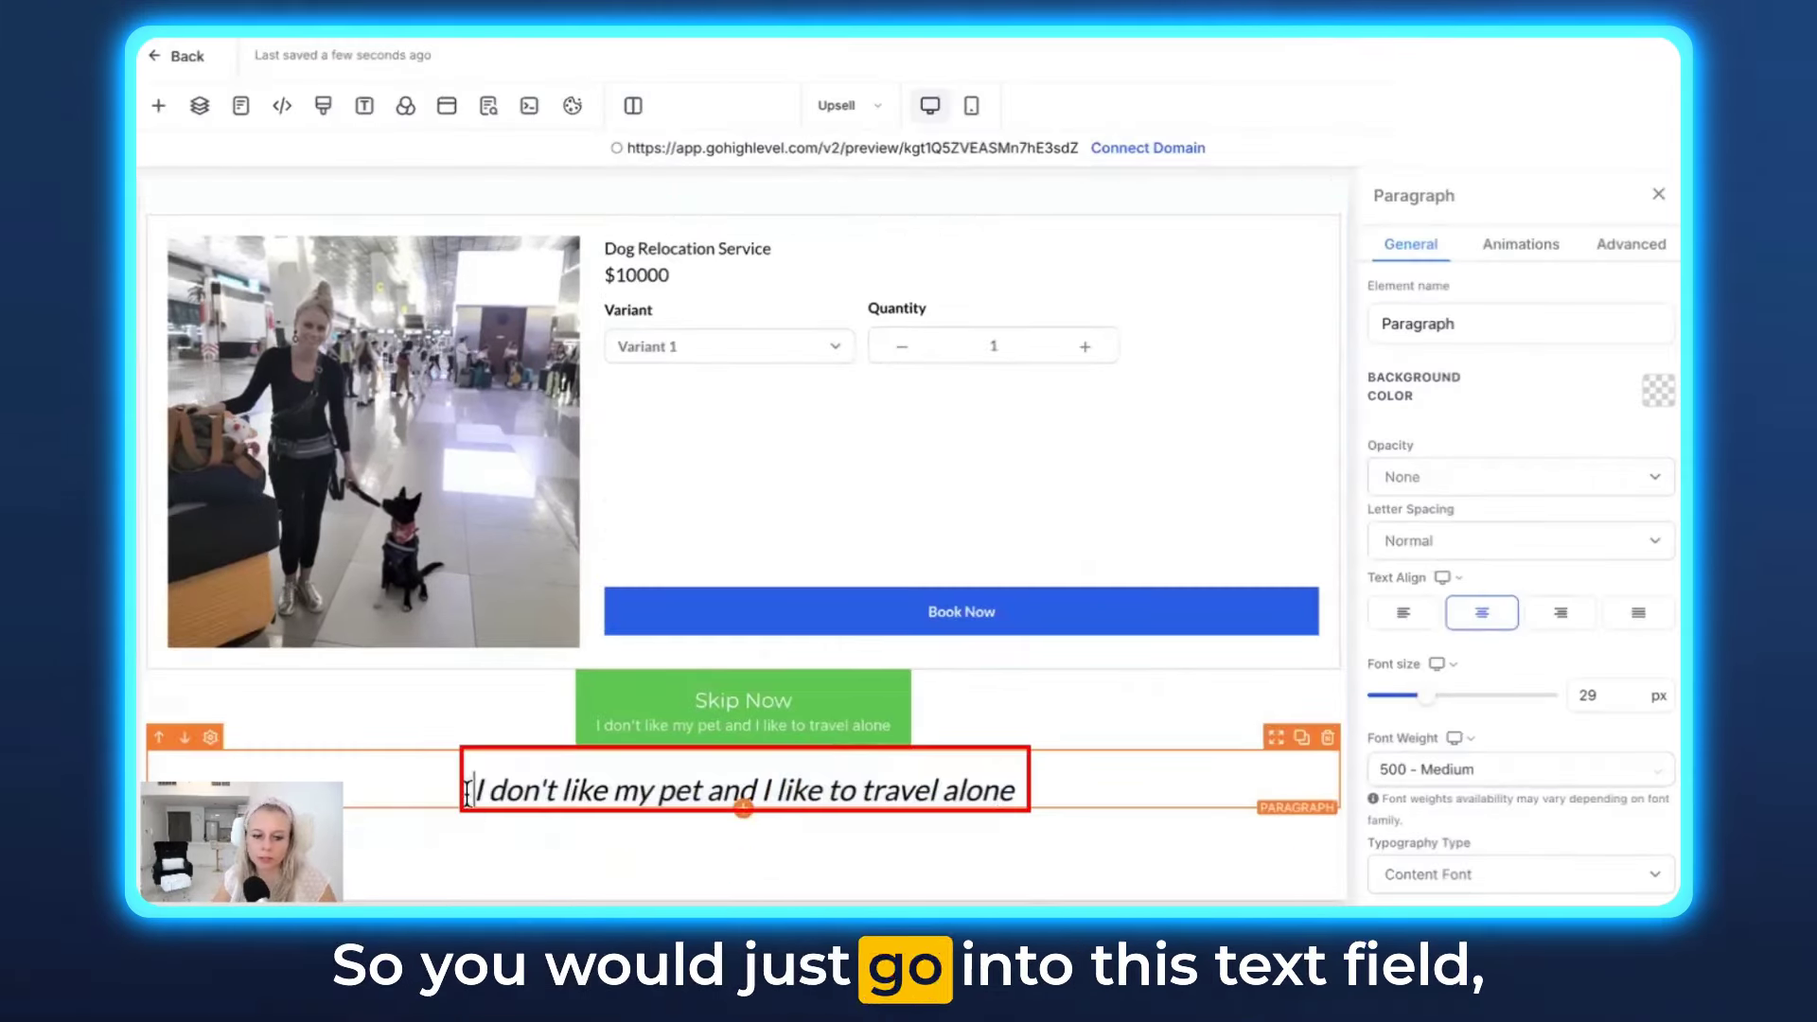
left_click_drag(468, 793, 1043, 795)
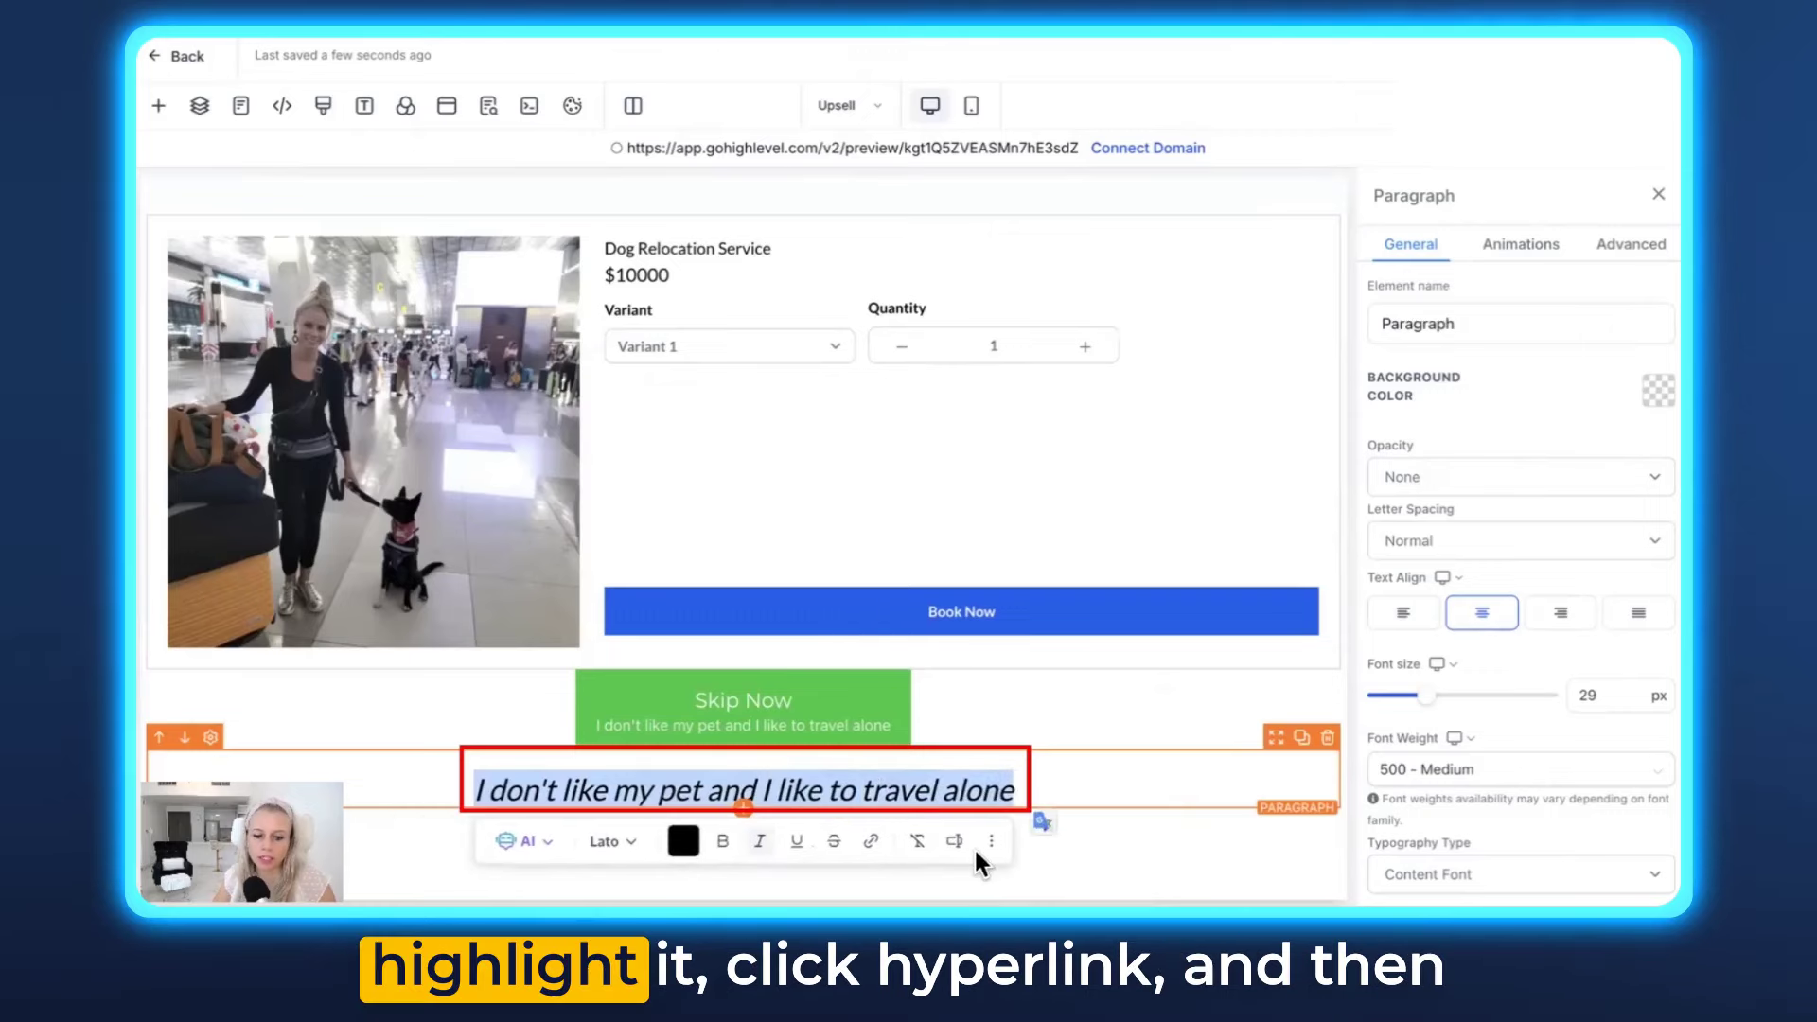
left_click(871, 840)
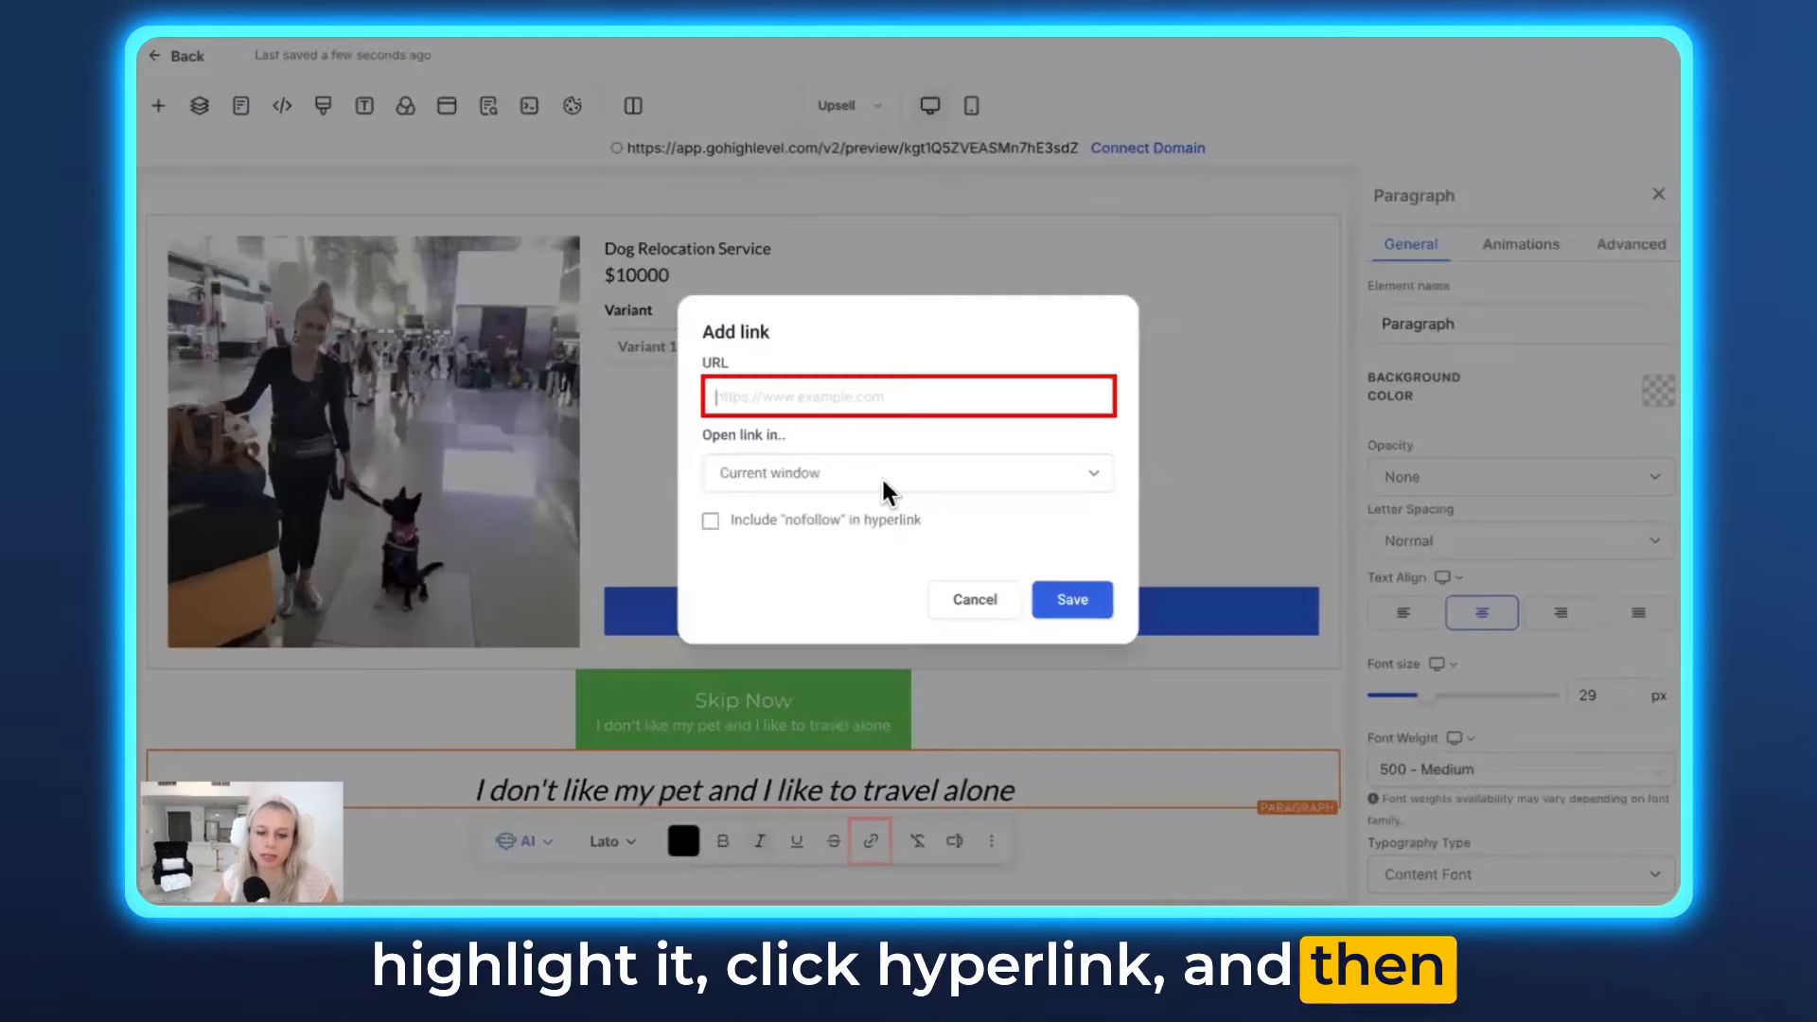
type("www.yoururl.com/t")
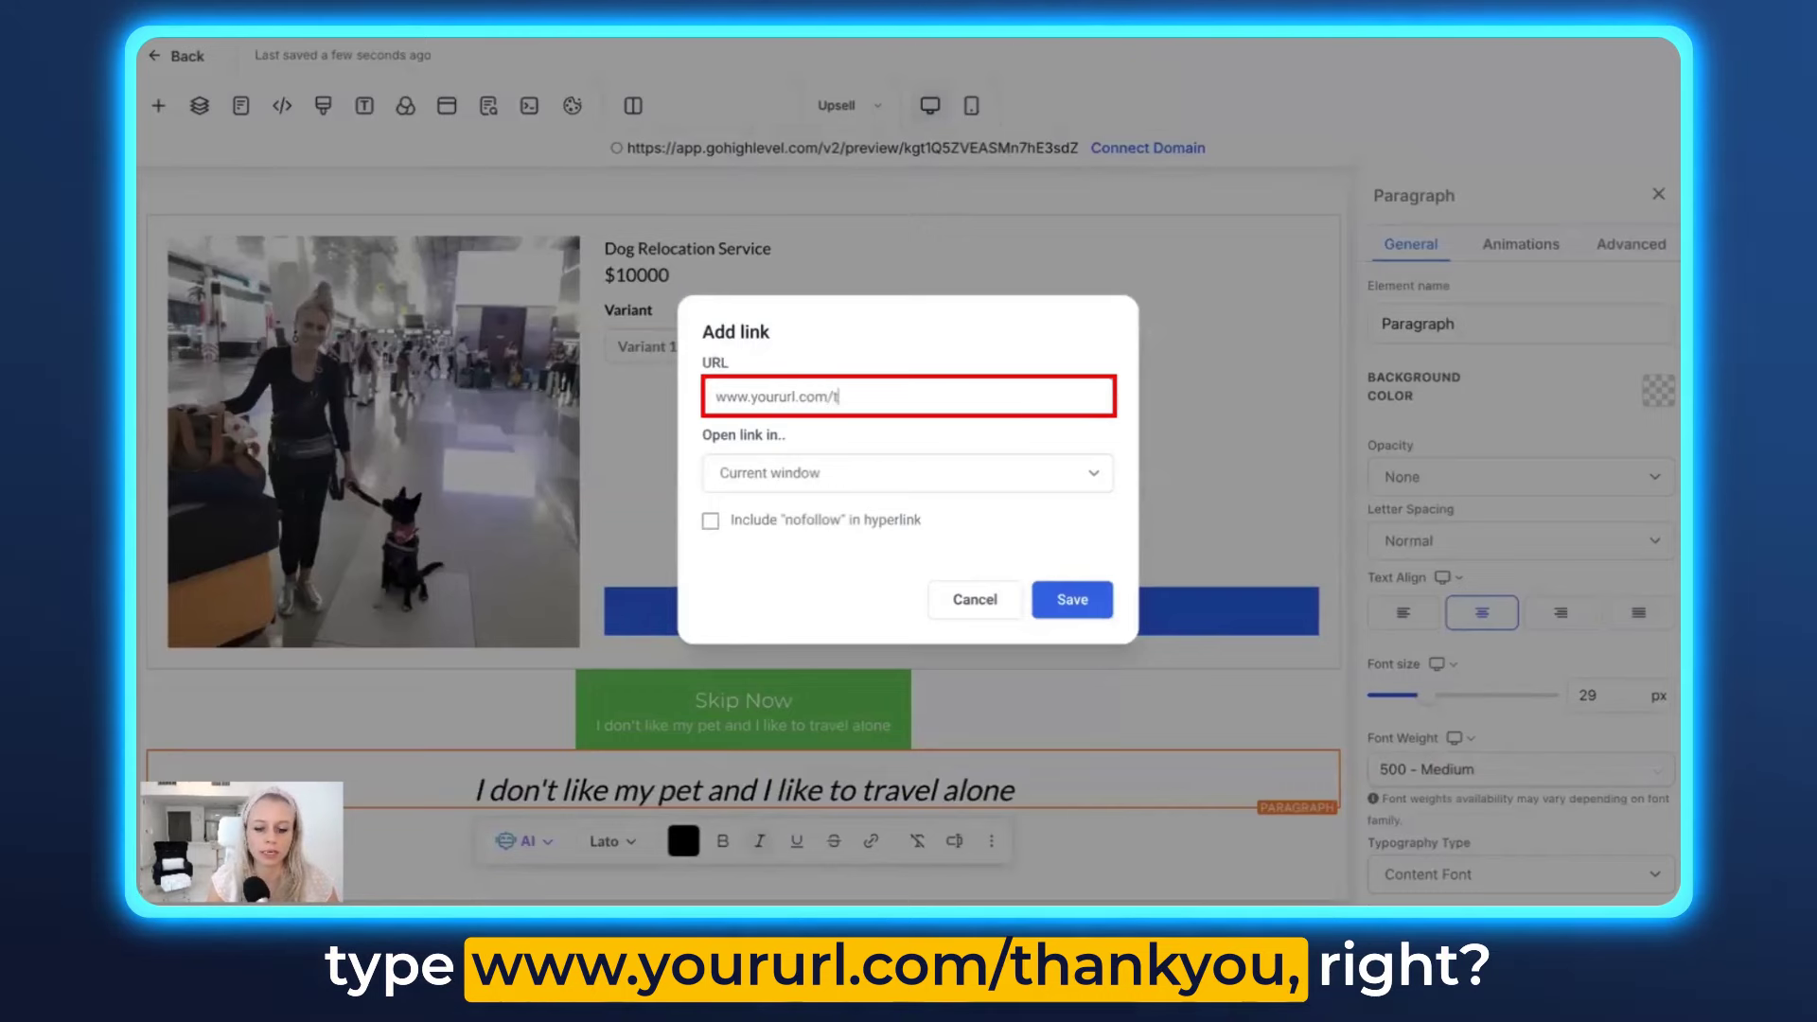
type("hankyou")
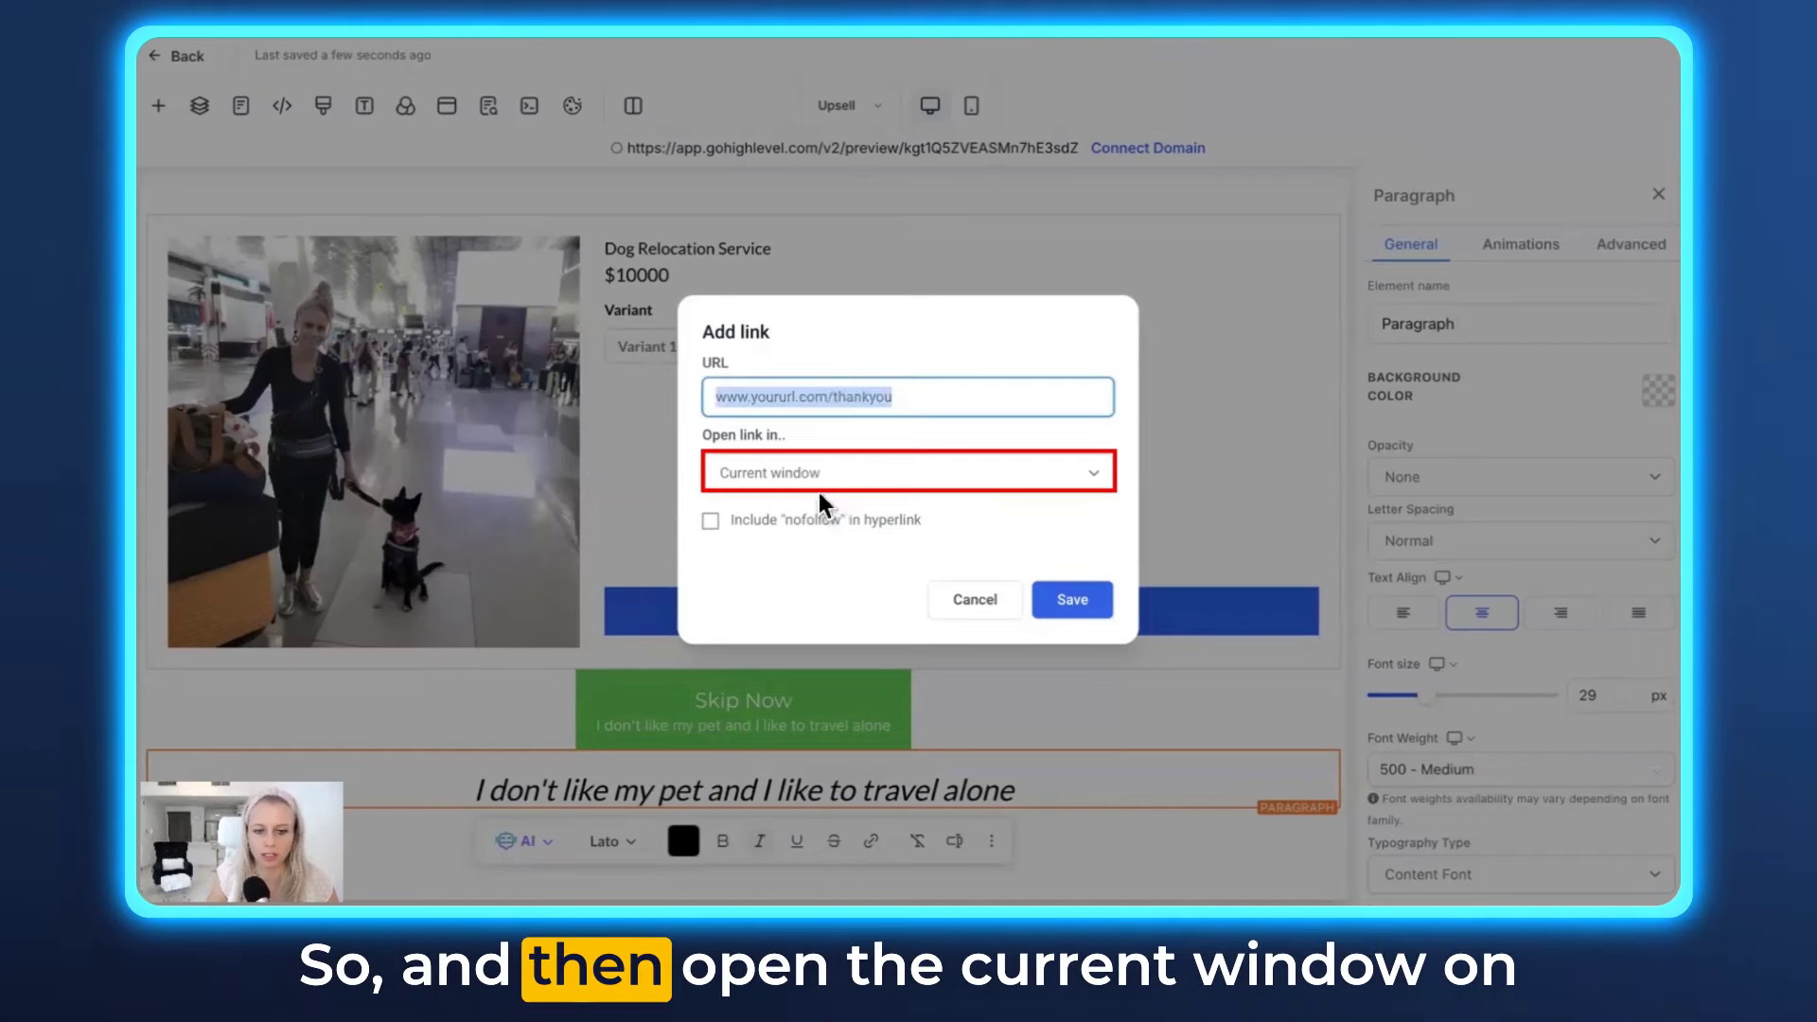
left_click(819, 480)
left_click(763, 479)
left_click(810, 478)
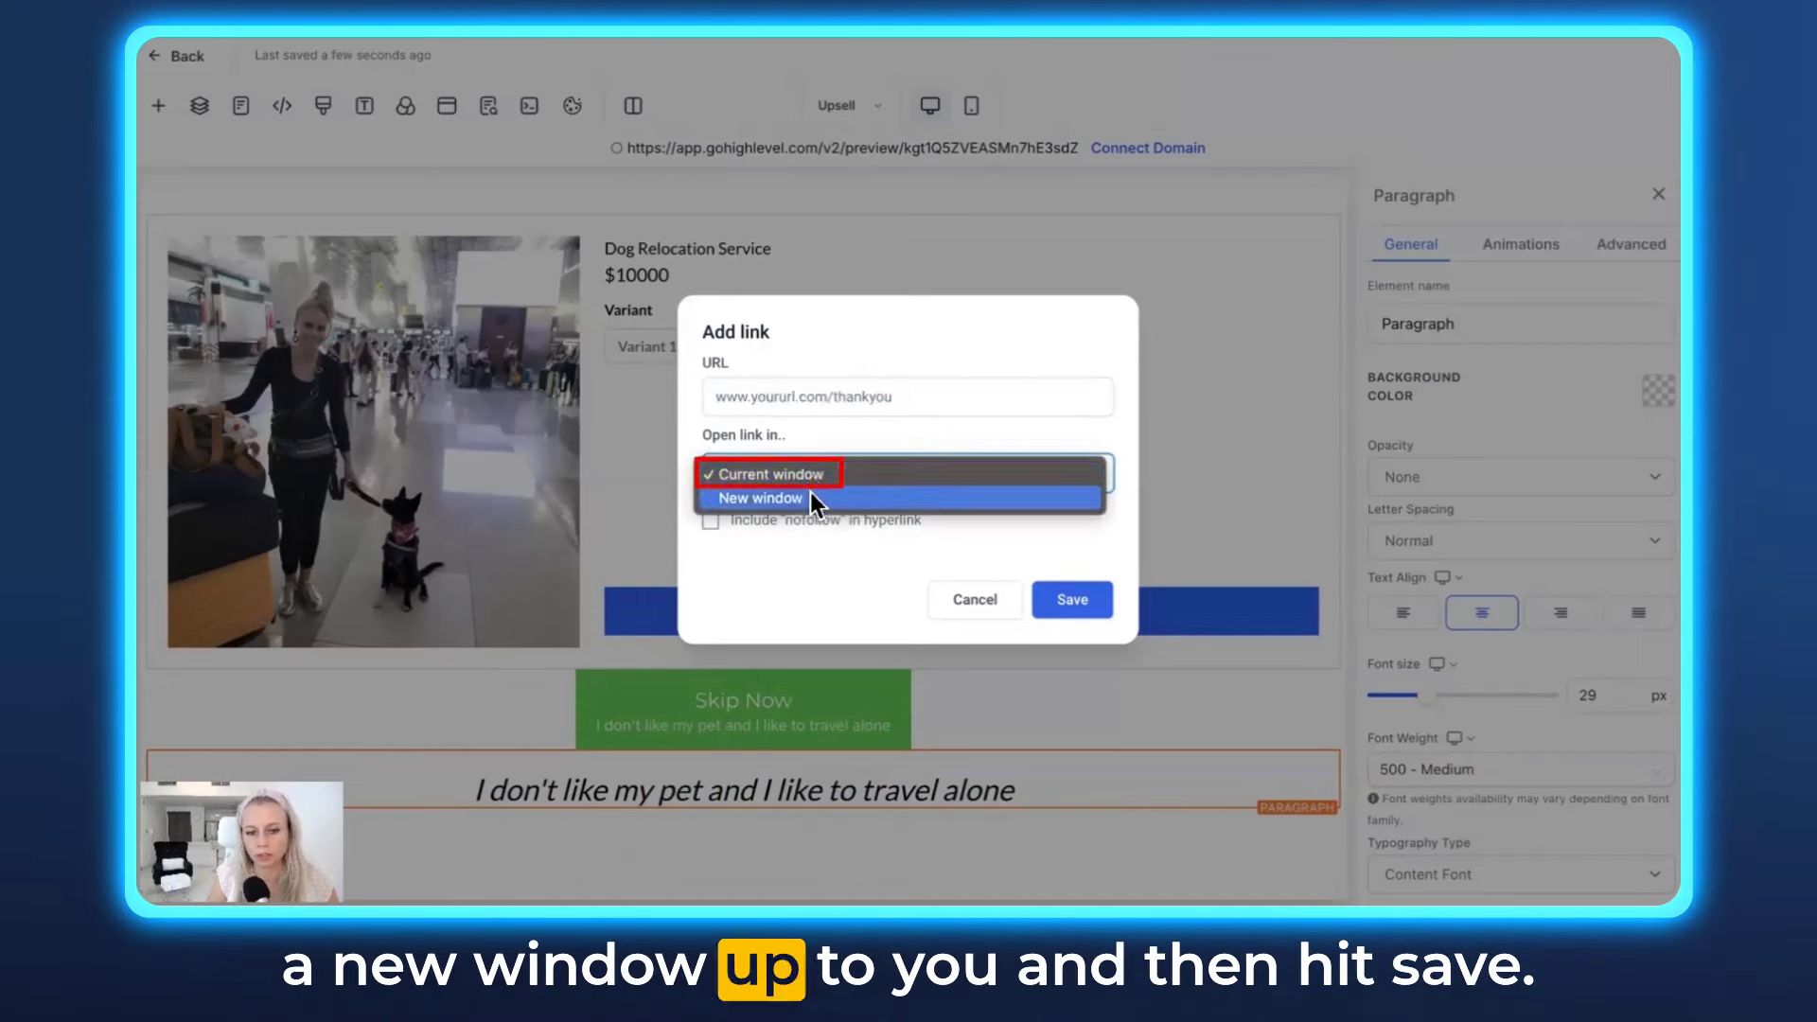
left_click(810, 473)
left_click(1072, 599)
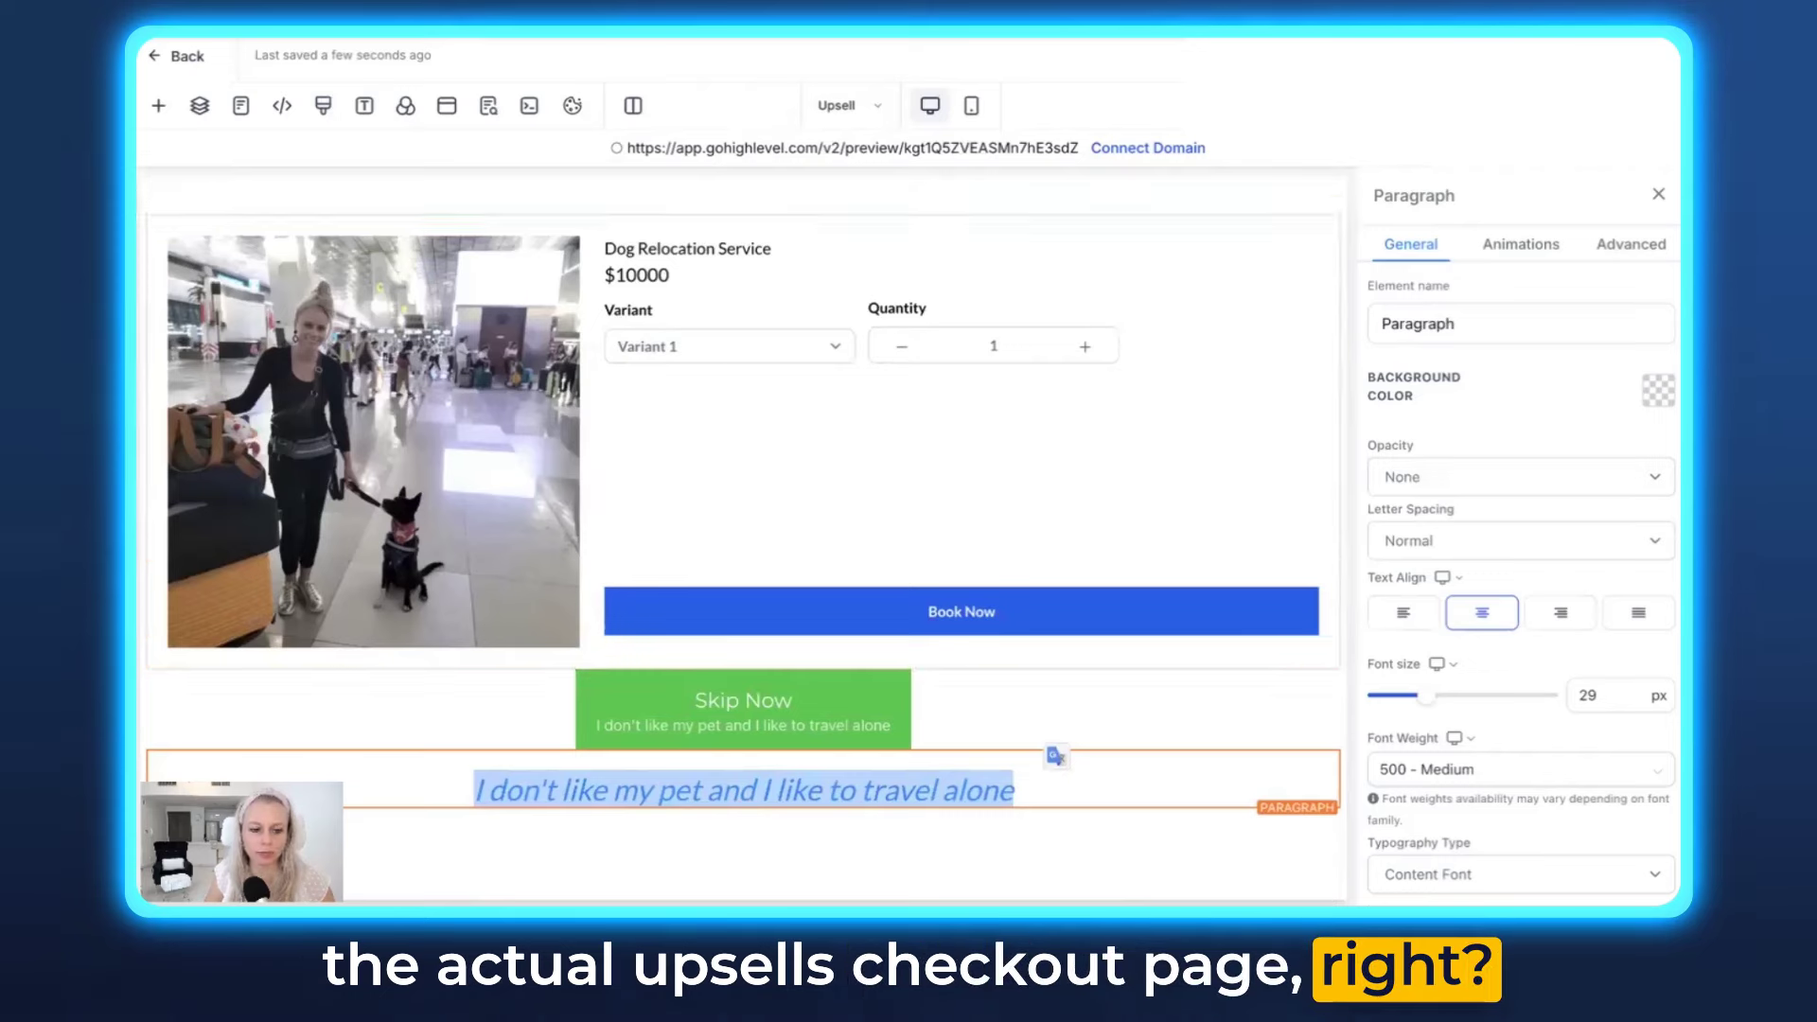
Show the Upsell page in mobile view and scroll the Paragraph settings to the colour options
left_click(971, 105)
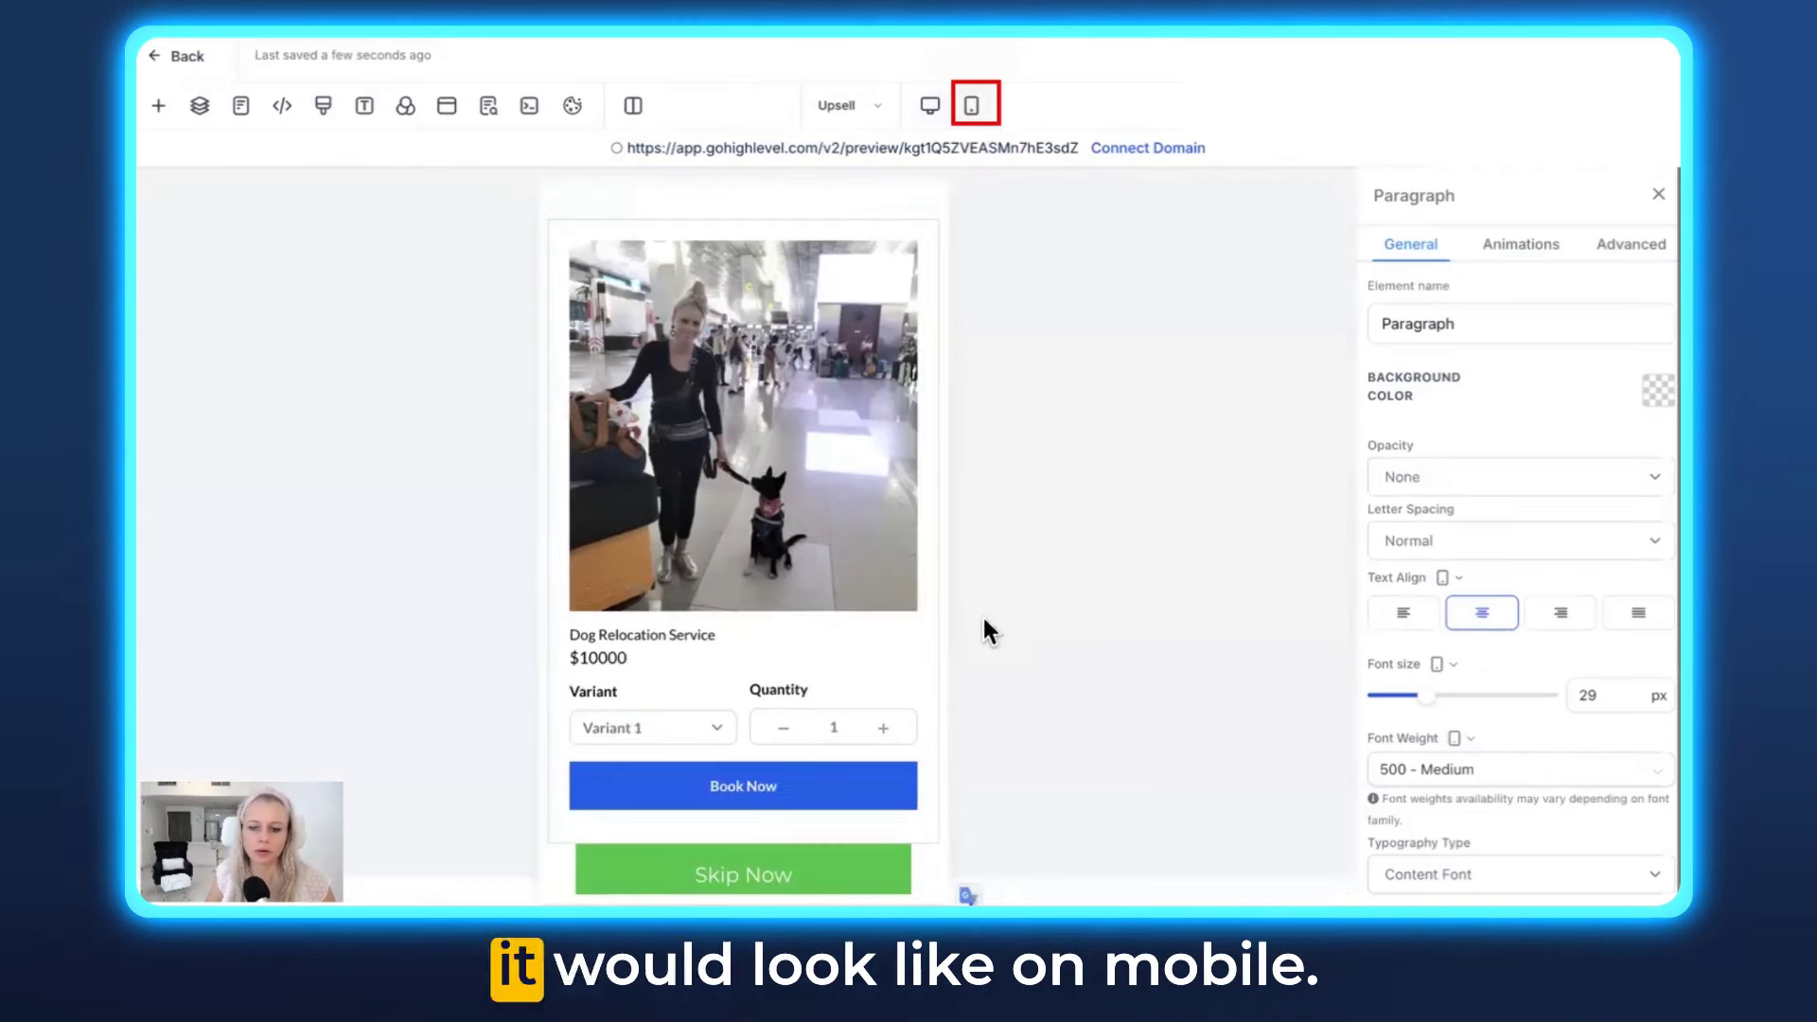
scroll(762, 626, "down", 3)
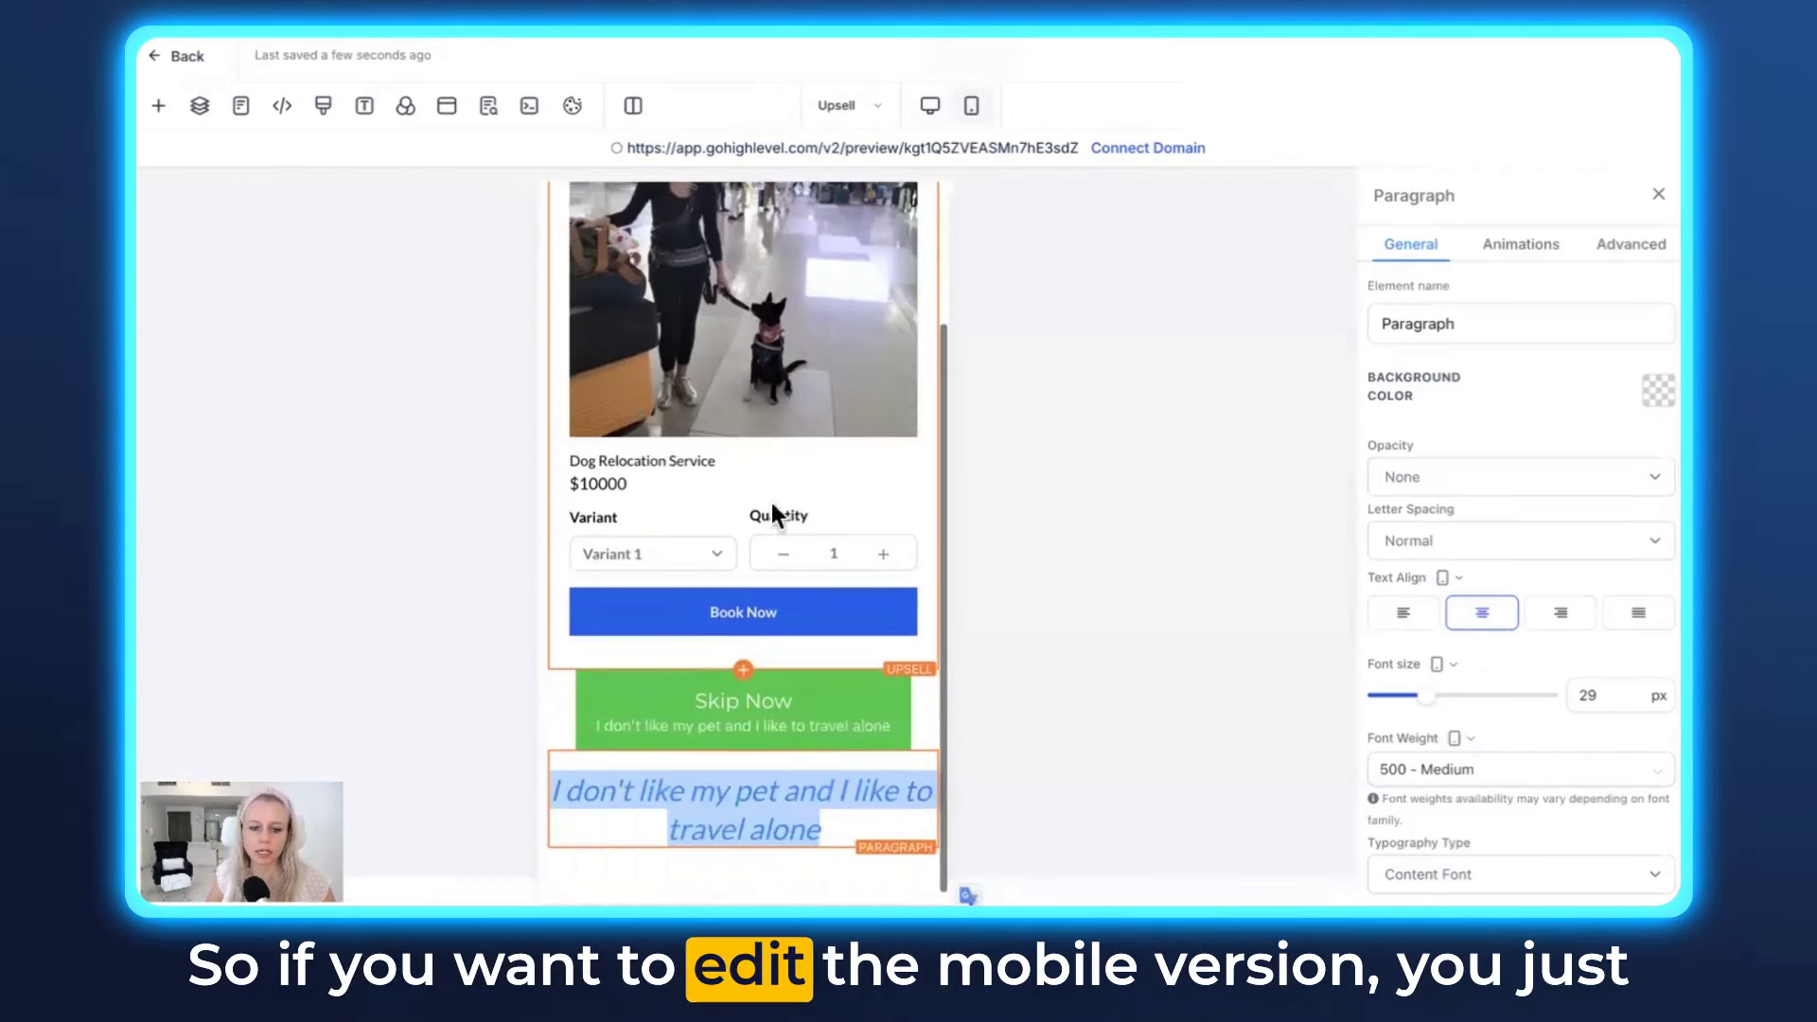
scroll(770, 503, "up", 4)
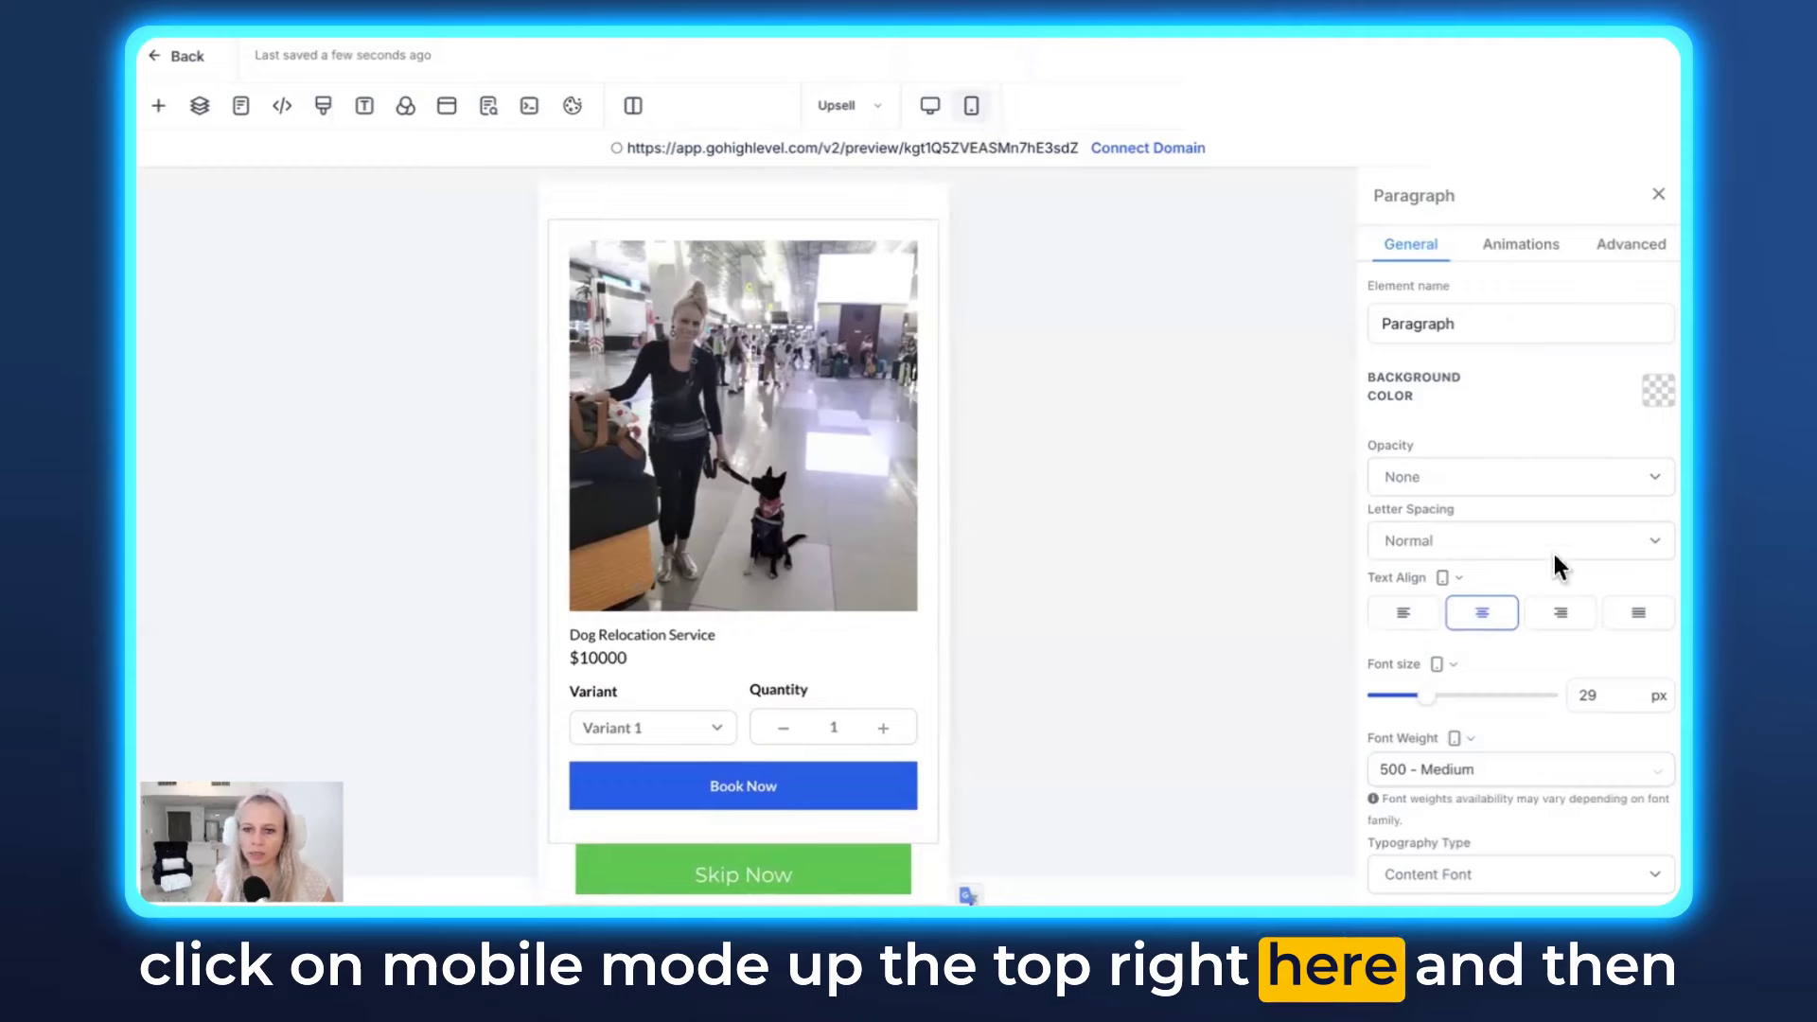
scroll(1563, 571, "down", 6)
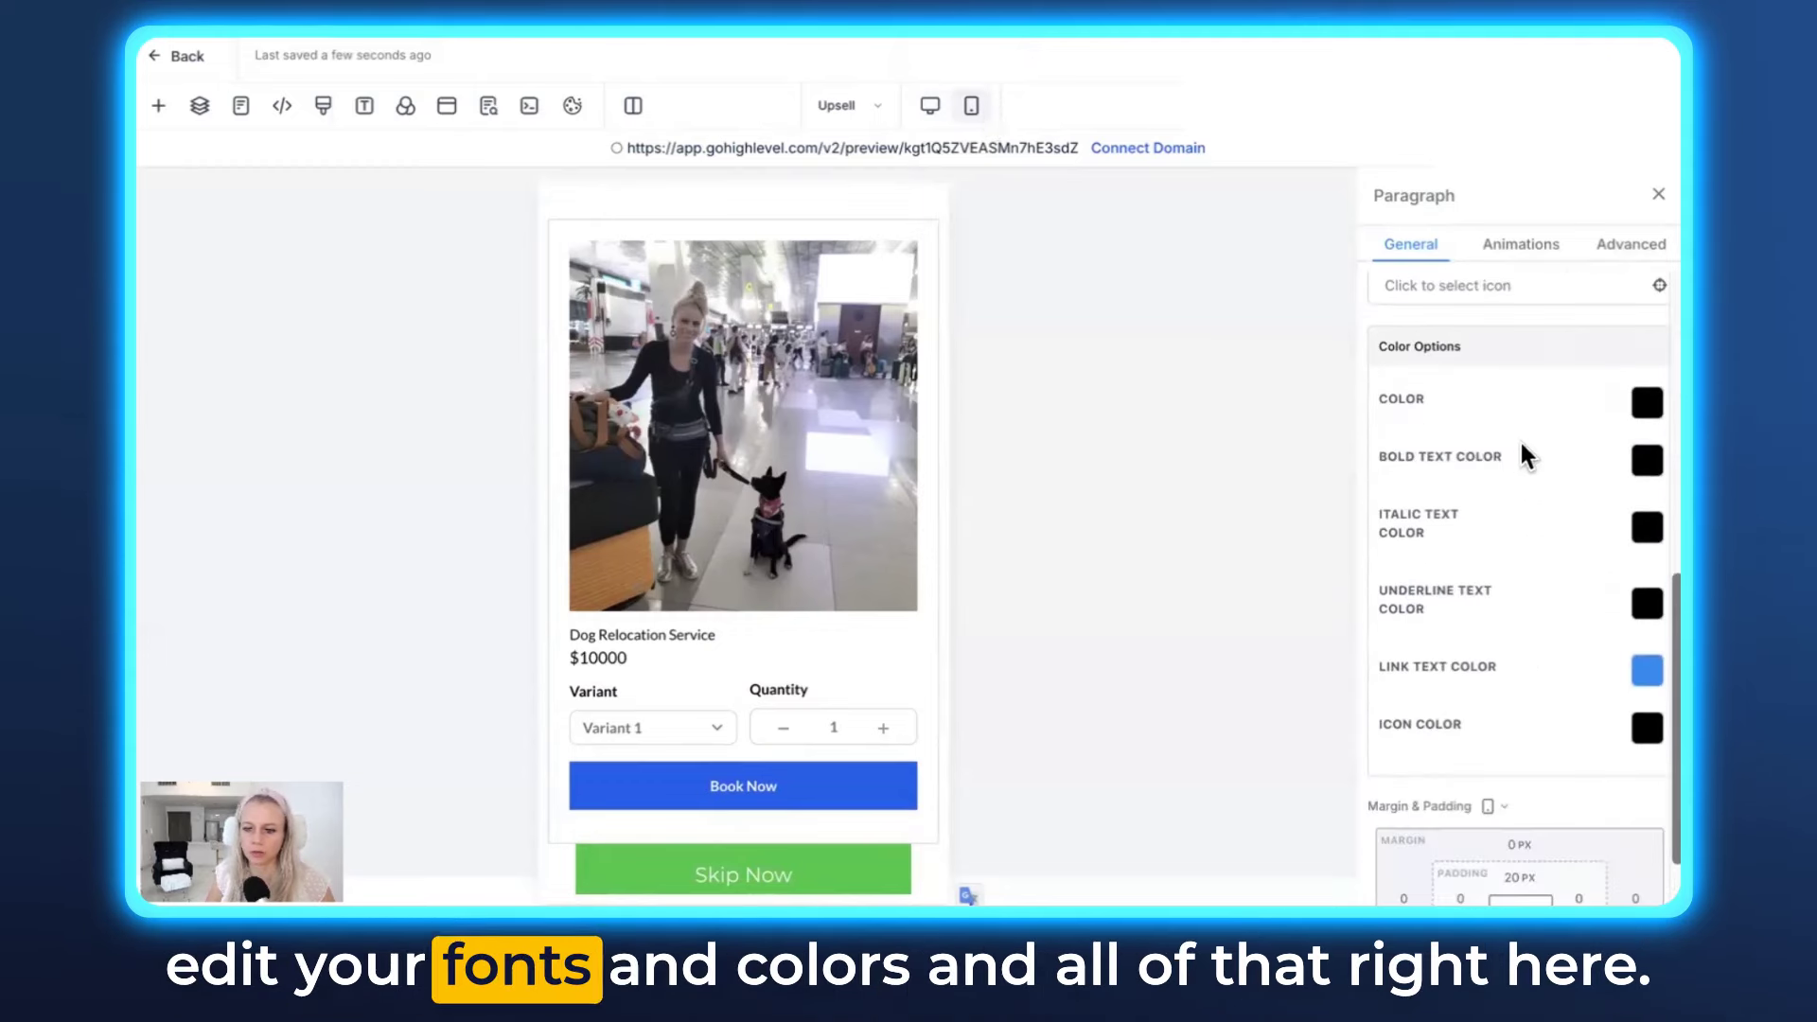